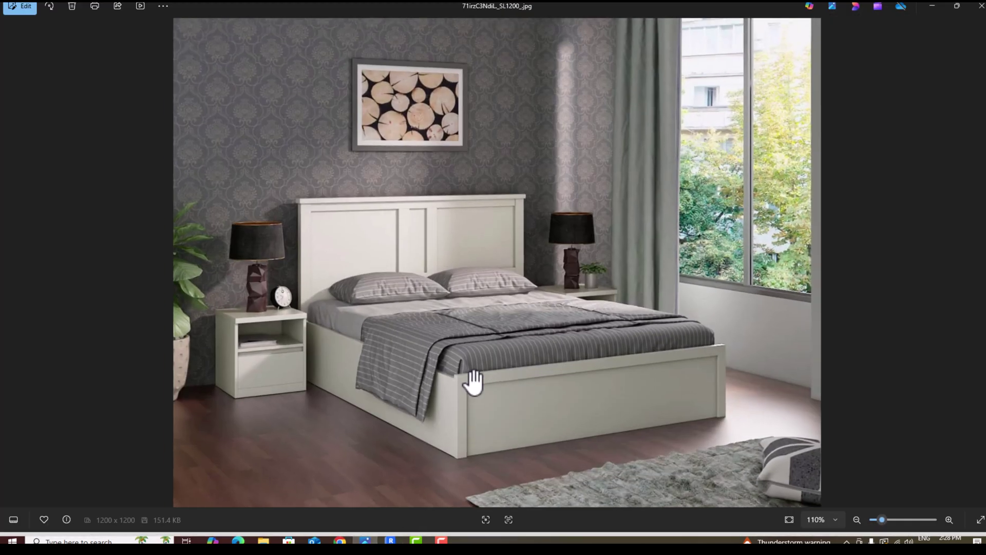
- Switch from the bed reference photo to Revit and start an in-place model in the Furniture category named "modern bed"
scroll(473, 383, up, 1)
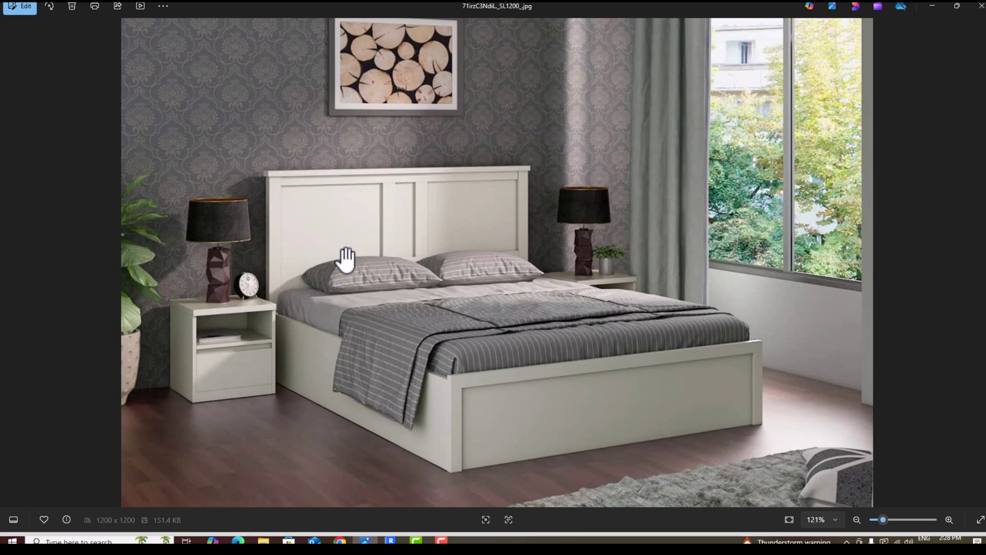
click(390, 540)
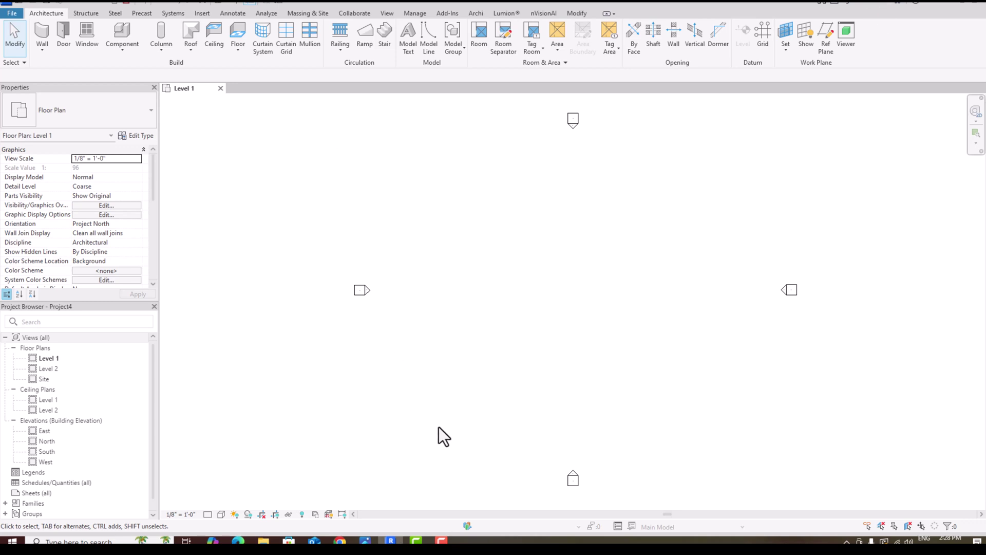
click(123, 54)
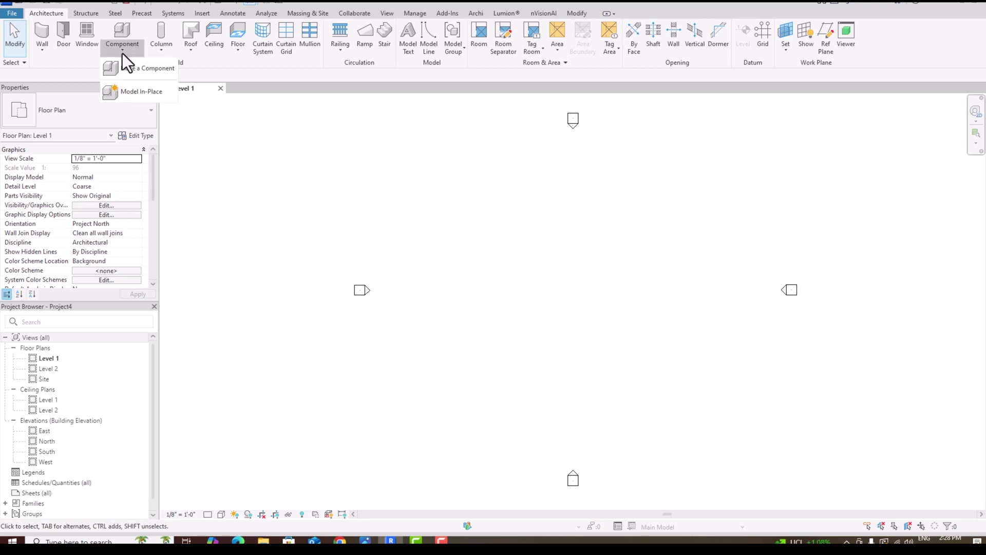
click(136, 93)
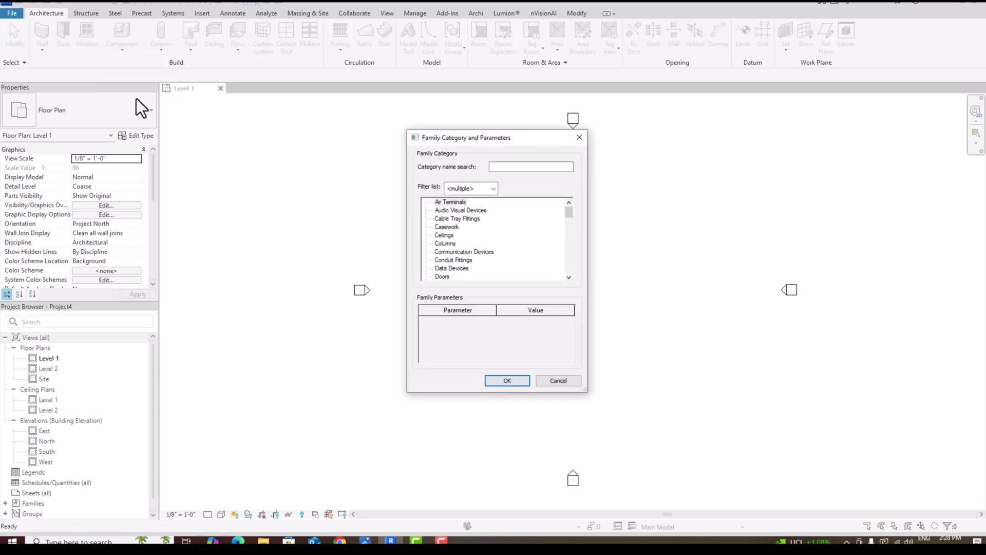
scroll(464, 226, down, 3)
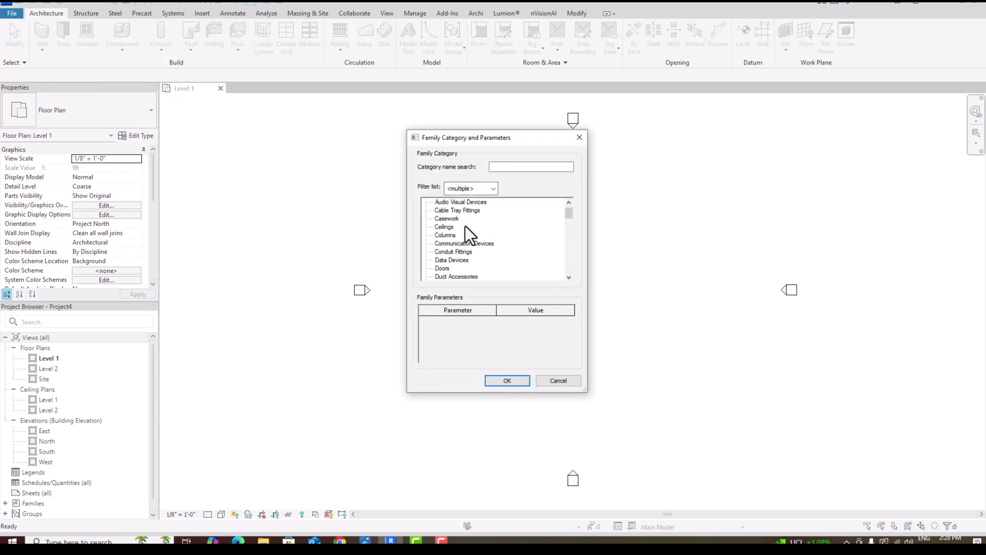
scroll(464, 226, down, 3)
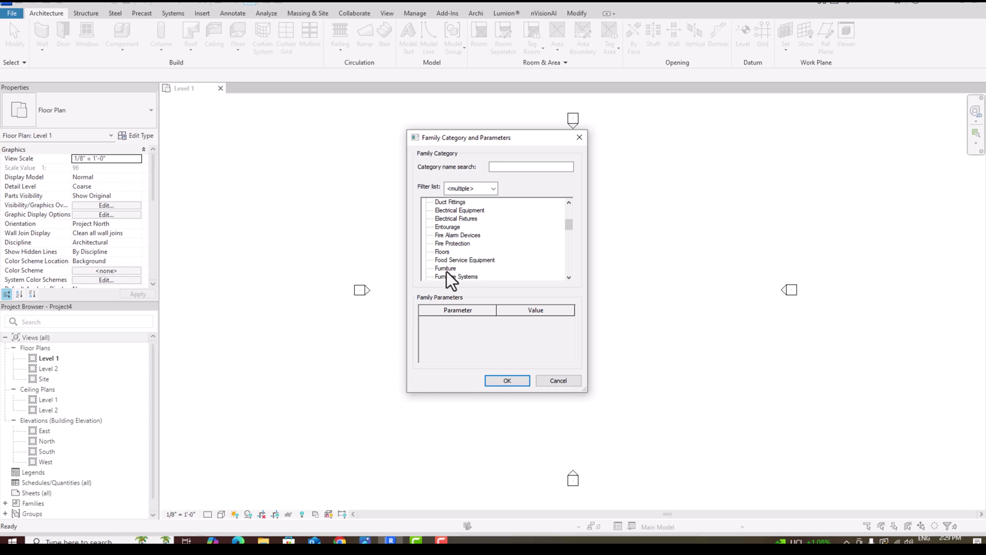
click(496, 381)
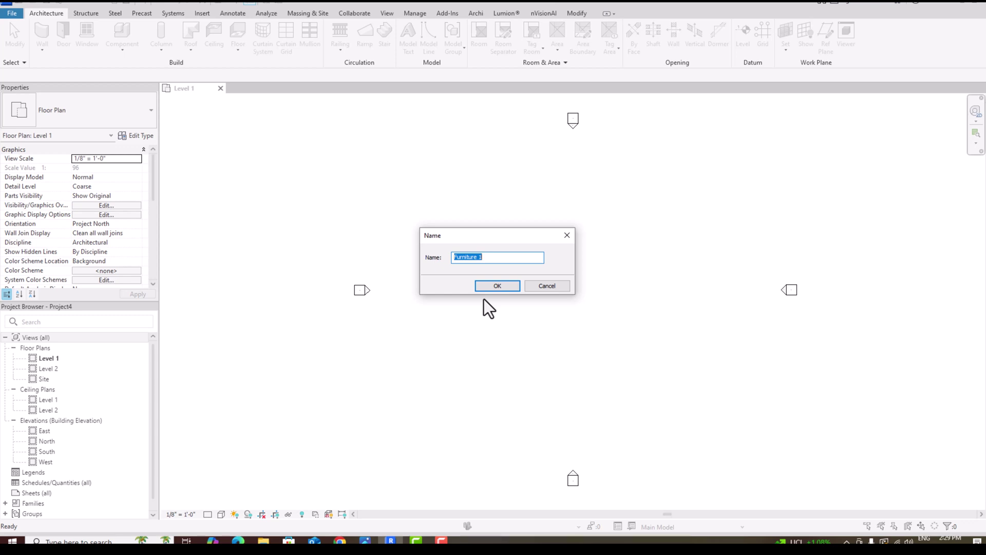
text(modern bed)
click(501, 286)
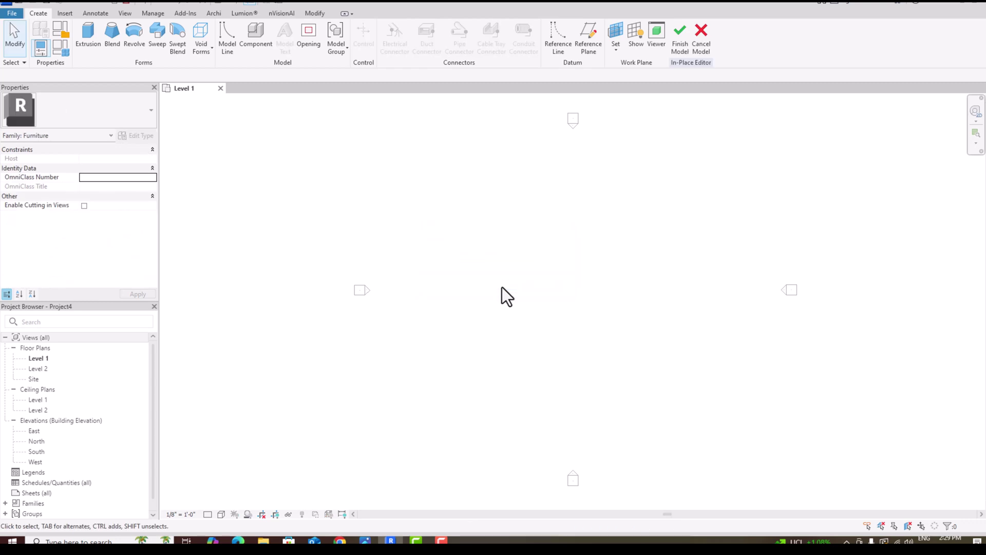
- Start an extrusion, sketch a closed rectangle 6' wide by 7' long on Level 1, and set the extrusion end to 1' 6"
click(87, 44)
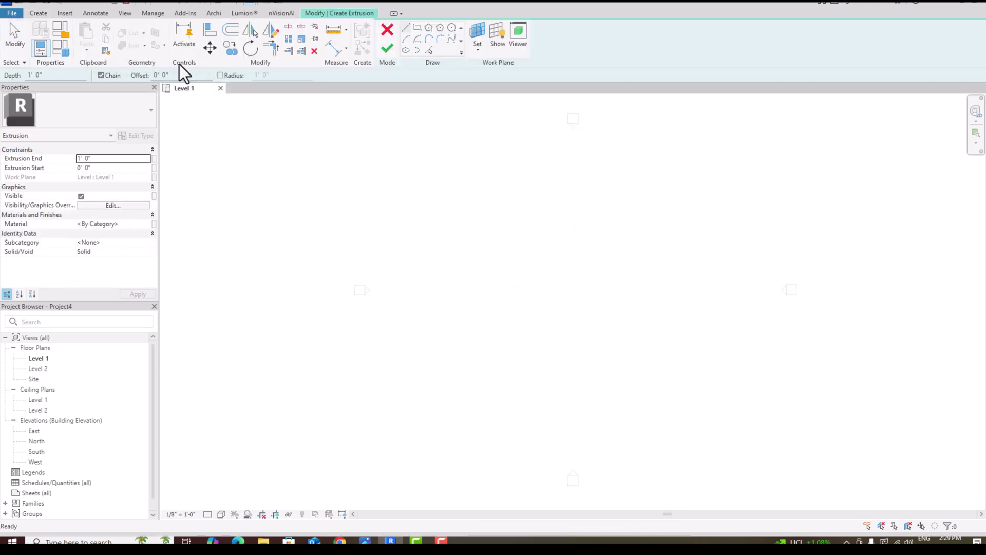
click(405, 29)
click(487, 278)
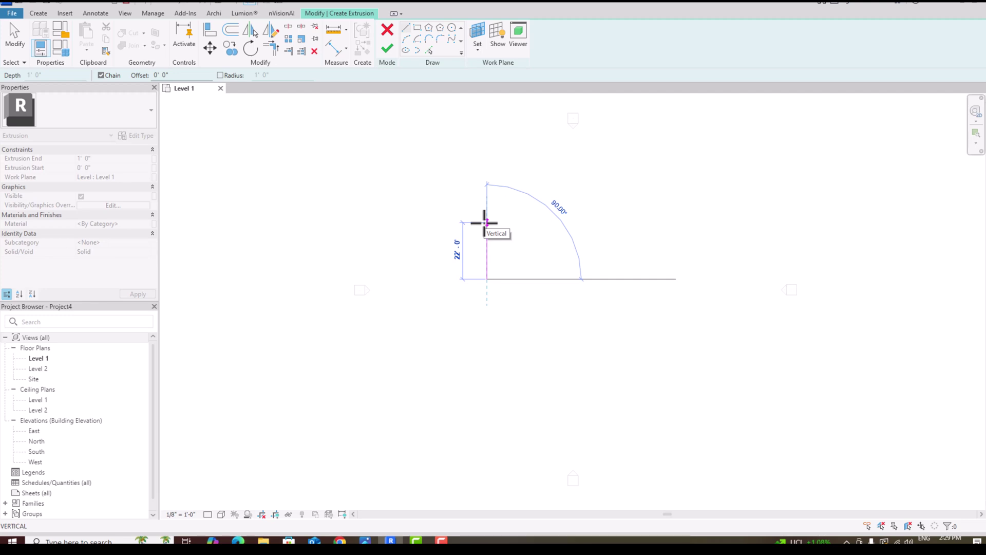
text(7')
key(Return)
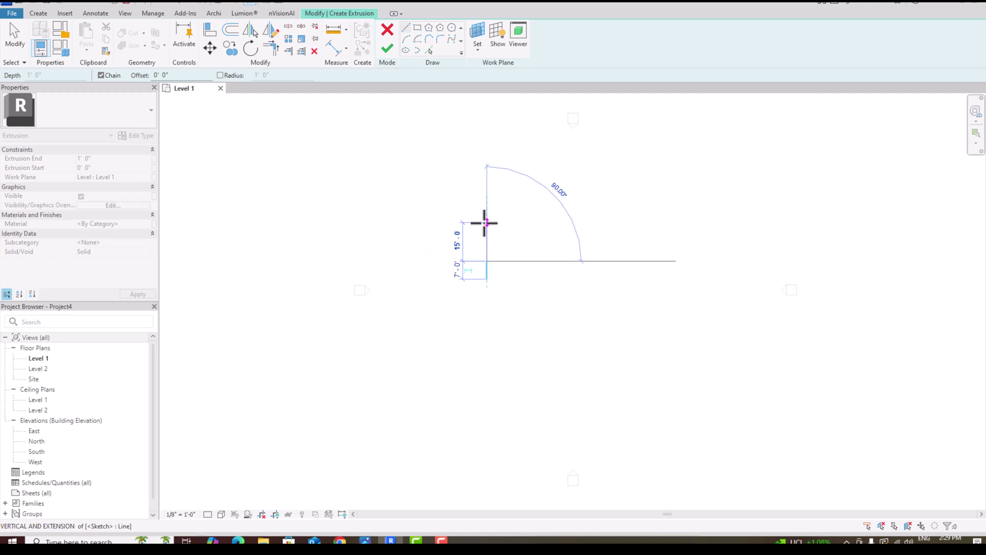
scroll(499, 261, up, 8)
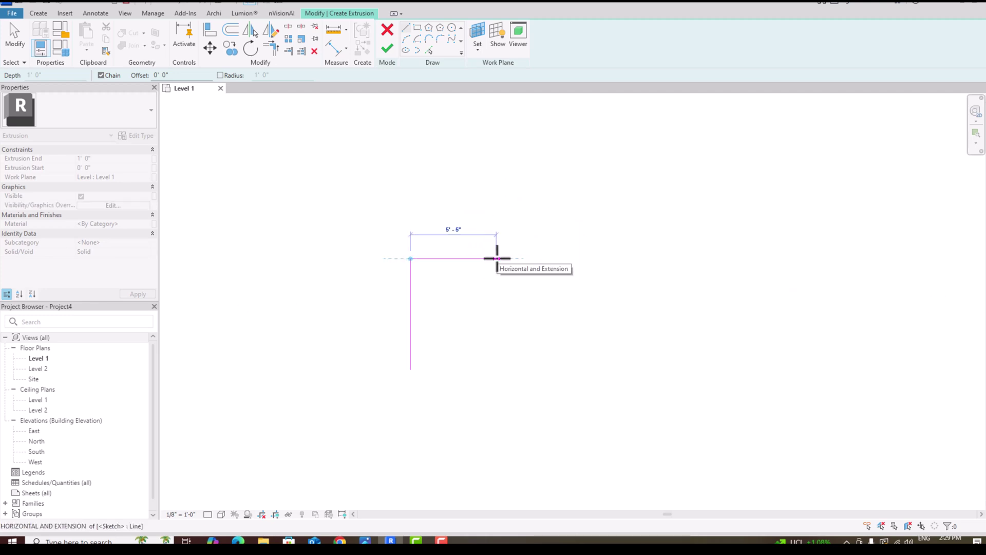
text(6')
key(Return)
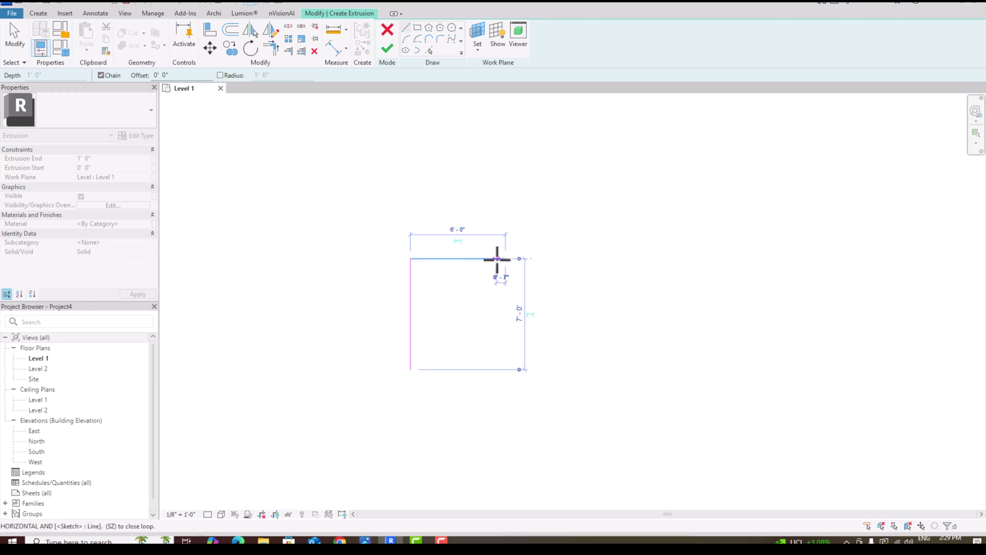
click(505, 369)
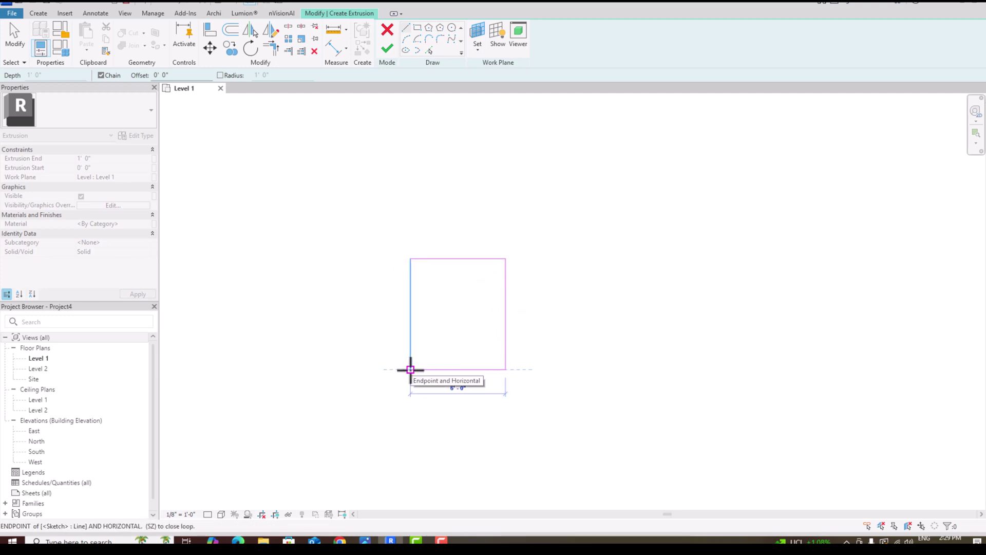
click(410, 369)
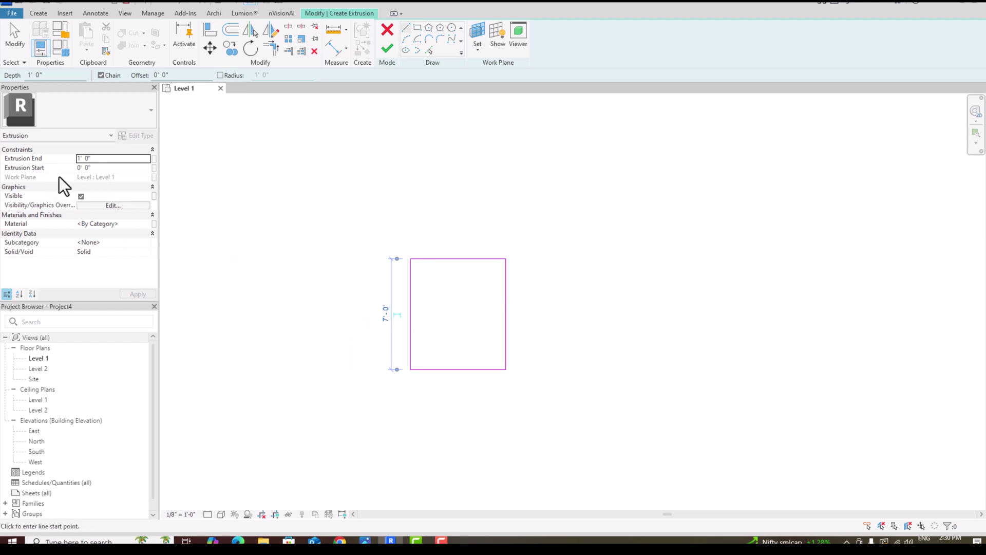
click(96, 159)
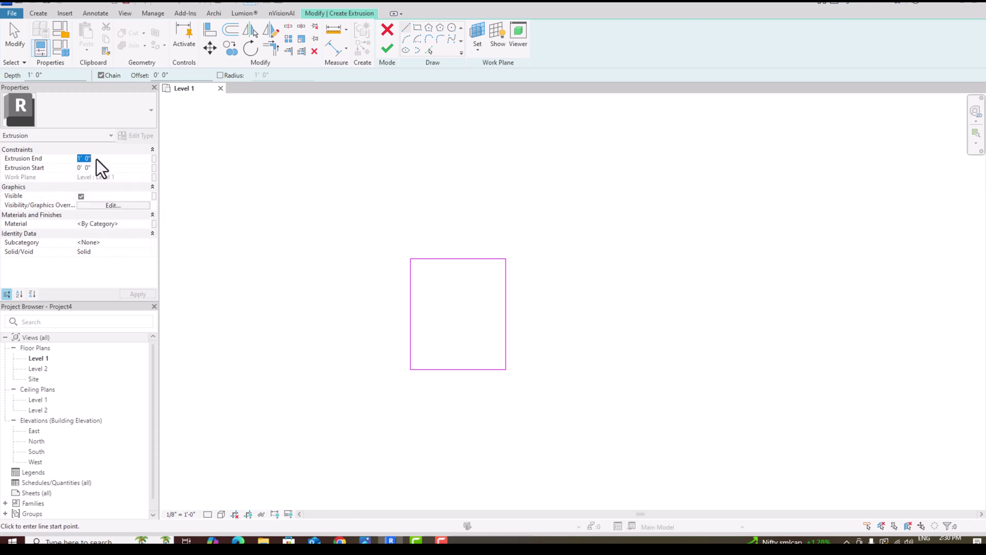
text(1)
- Create a new material for the extrusion and rename it "bed"
click(139, 224)
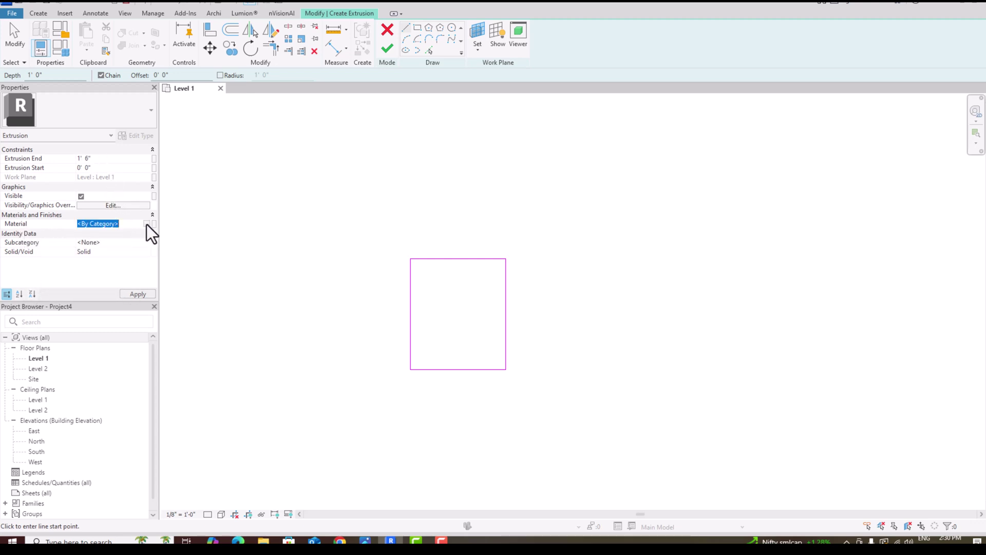
click(146, 224)
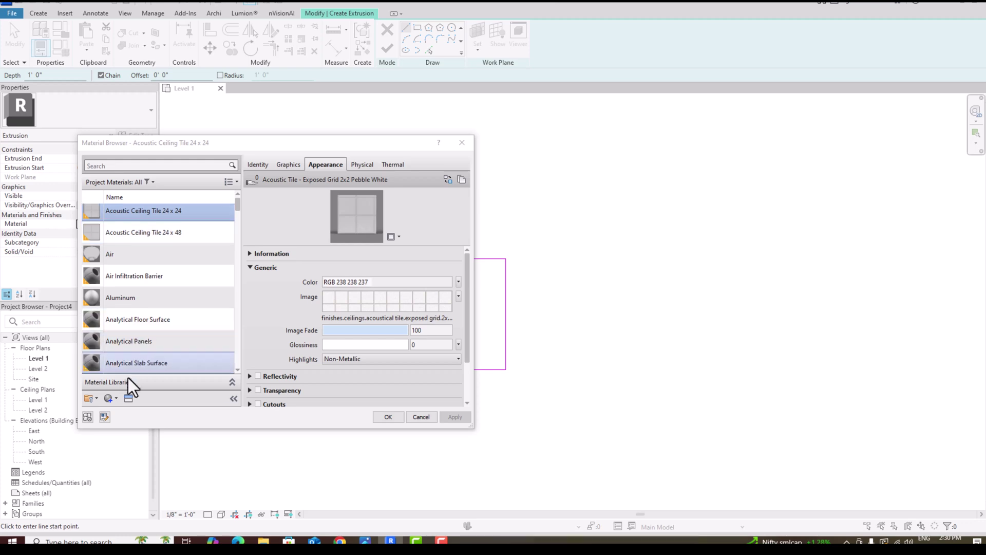
click(116, 400)
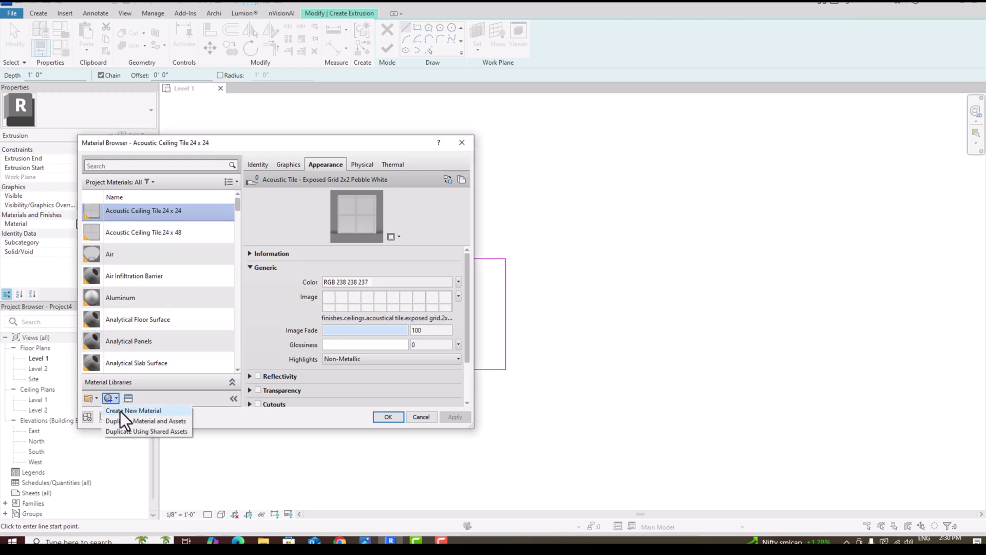
click(121, 412)
right_click(127, 277)
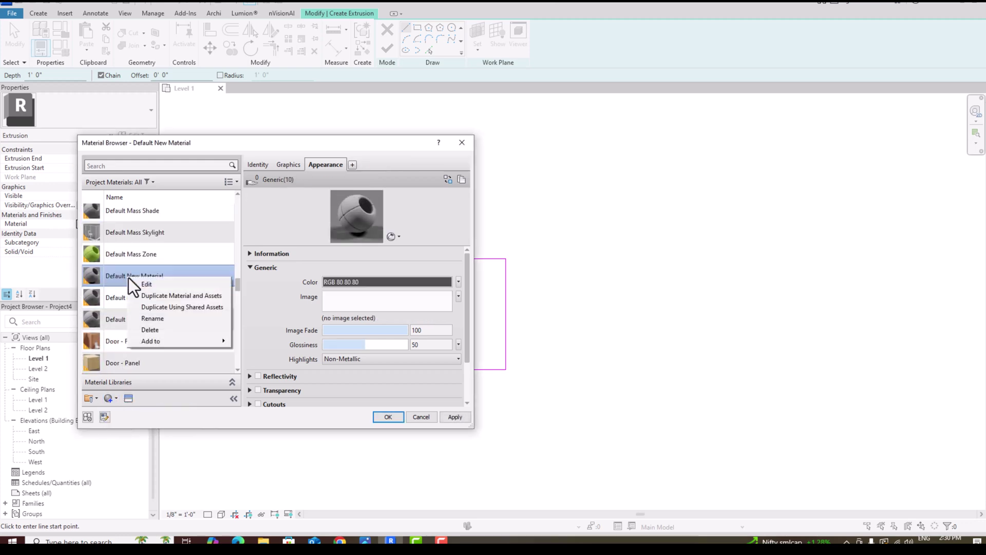
click(144, 319)
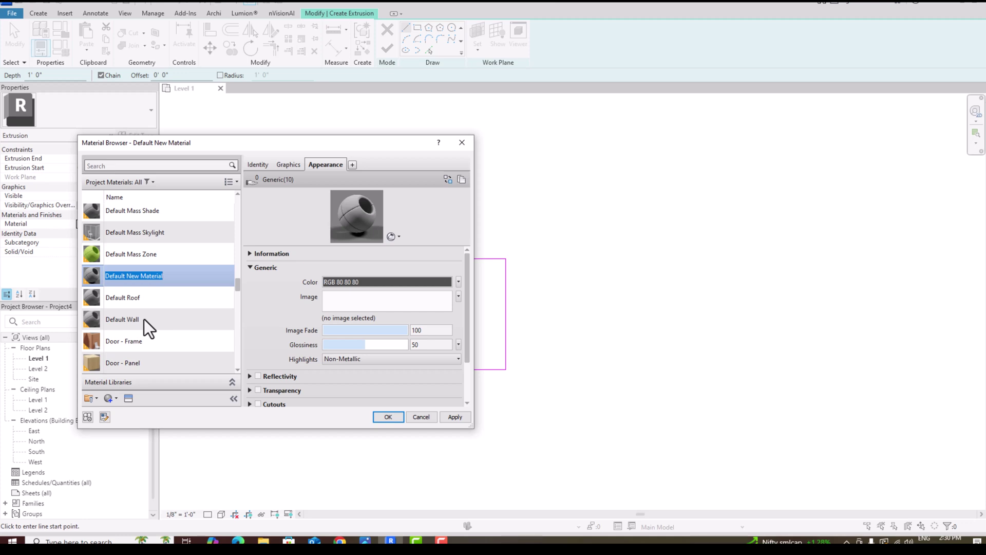
text(bed)
click(113, 400)
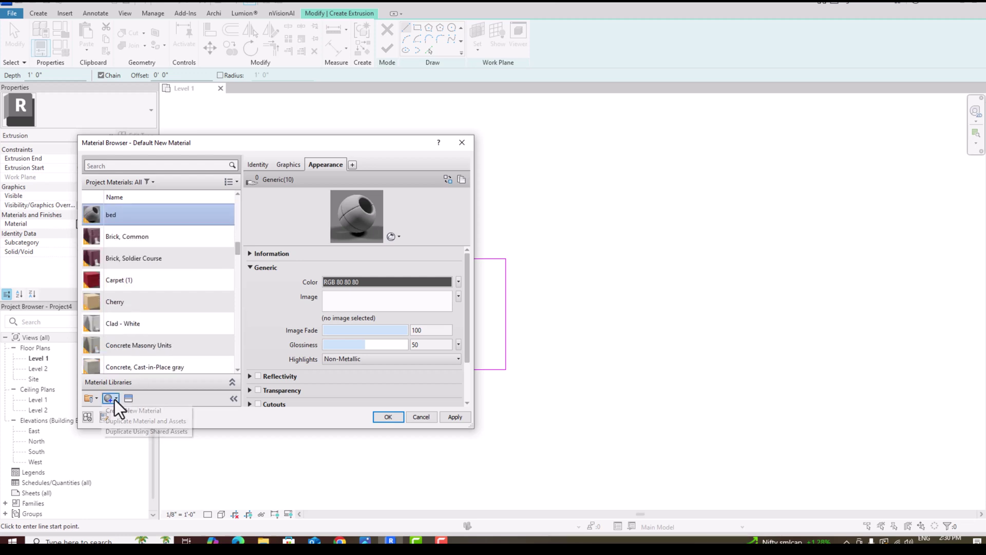
click(115, 400)
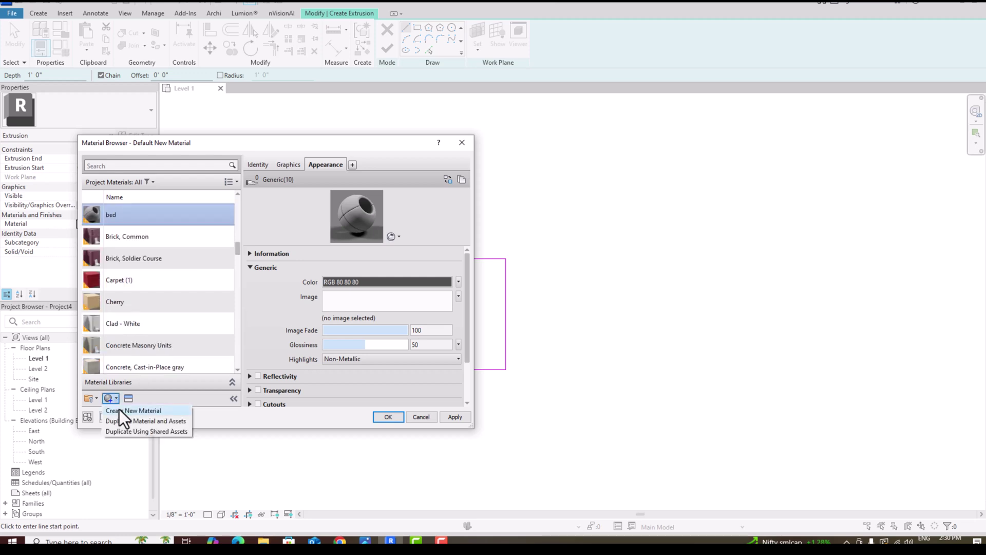
click(117, 212)
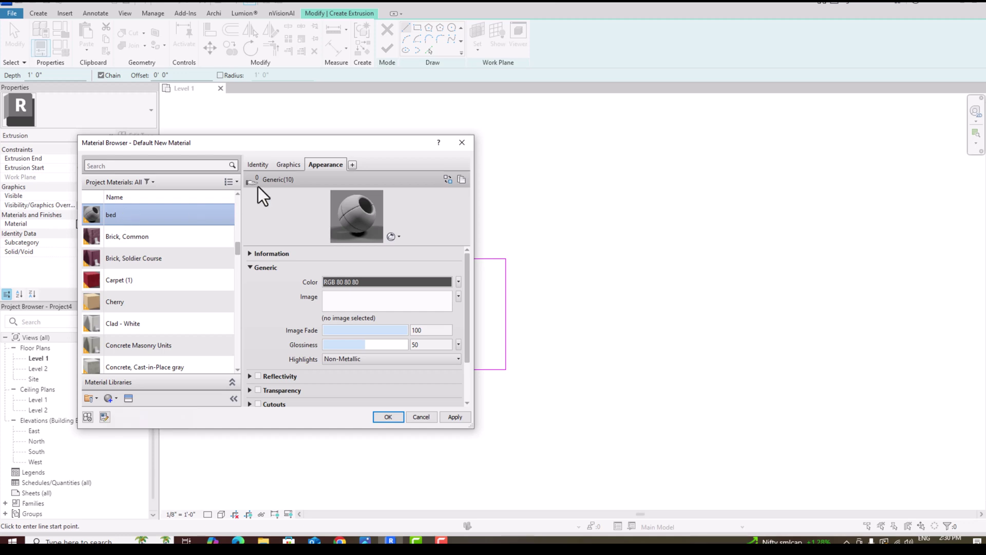
- Search the appearance assets for "laminate", give the bed material the Plastic Laminate - White appearance, and assign it to the extrusion
click(128, 399)
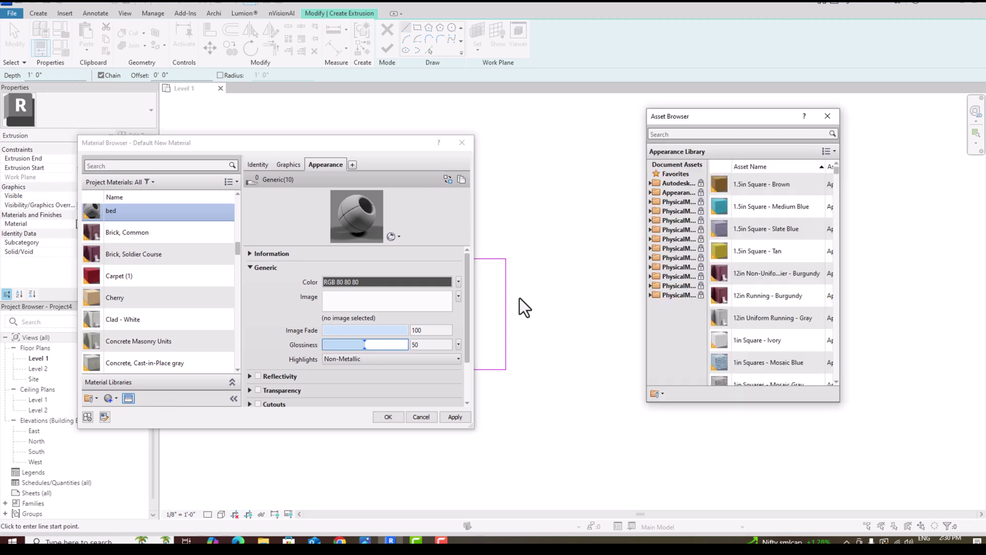
click(709, 135)
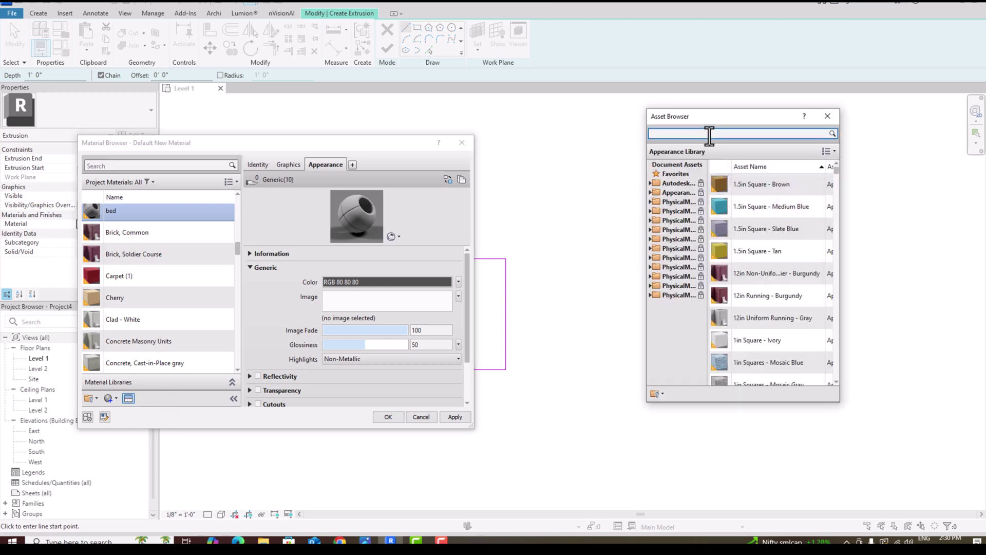
text(laminate)
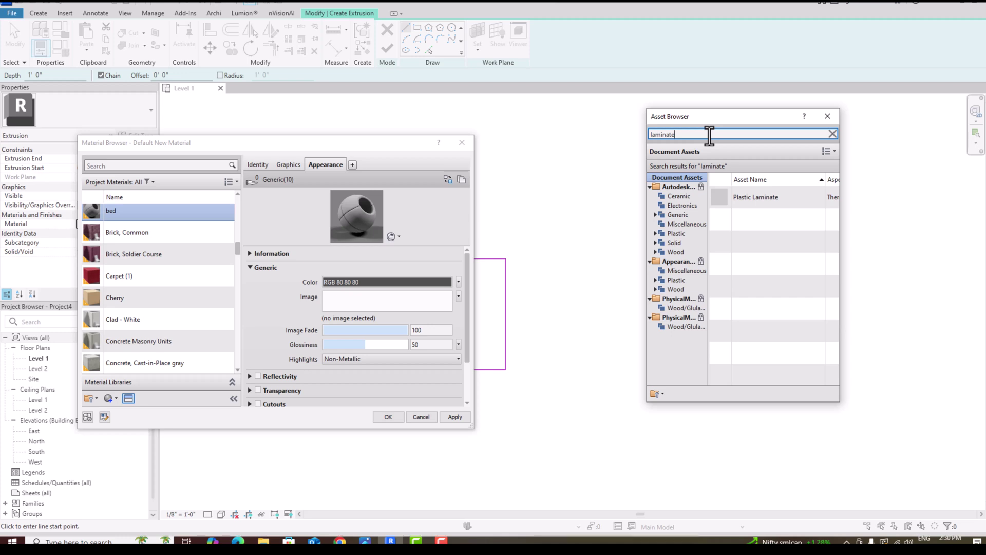
mouse_move(741, 197)
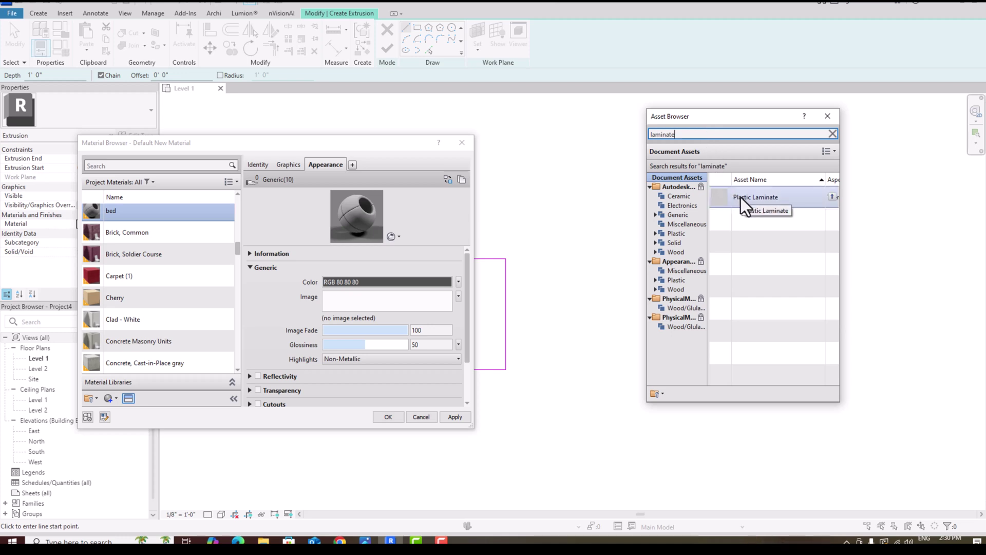
click(669, 283)
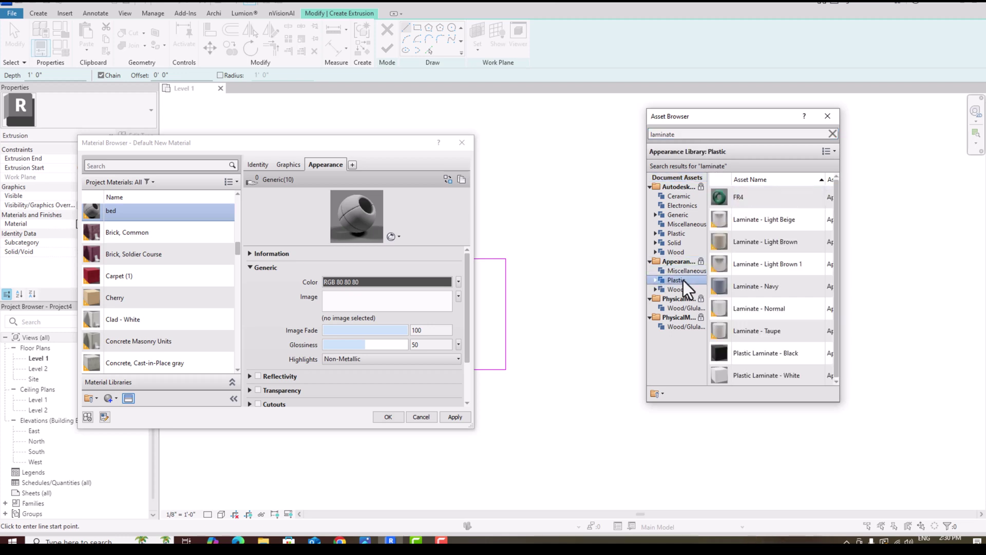
mouse_move(771, 336)
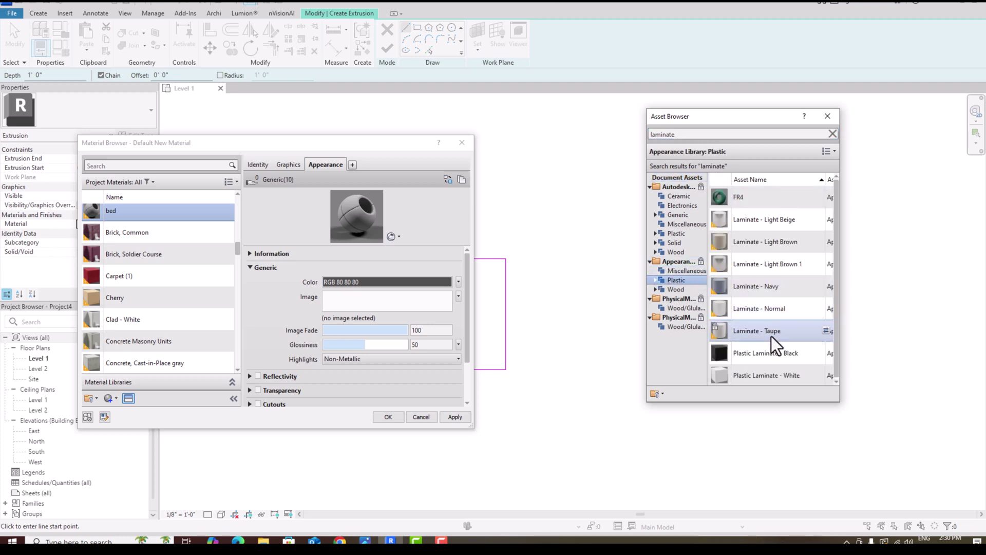
double_click(782, 376)
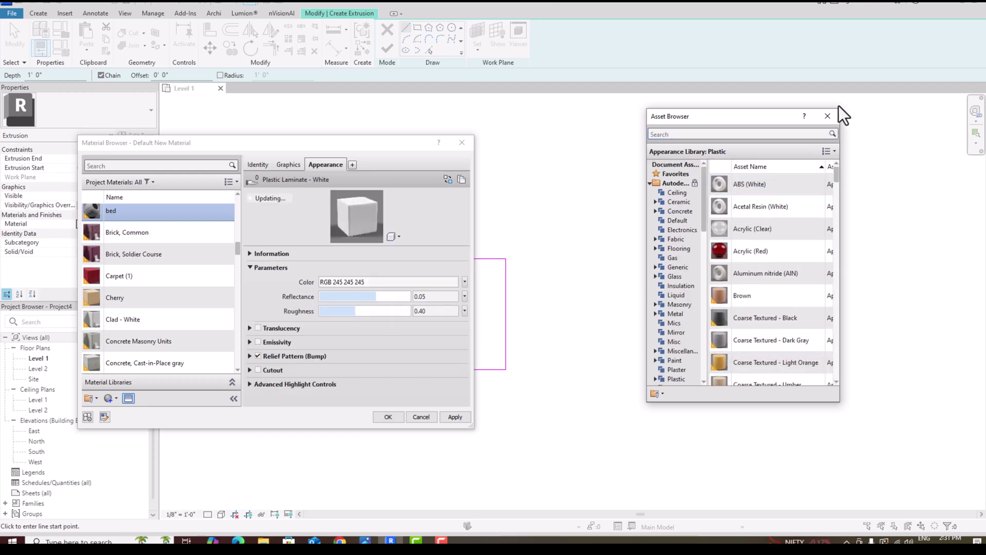
click(827, 116)
click(456, 416)
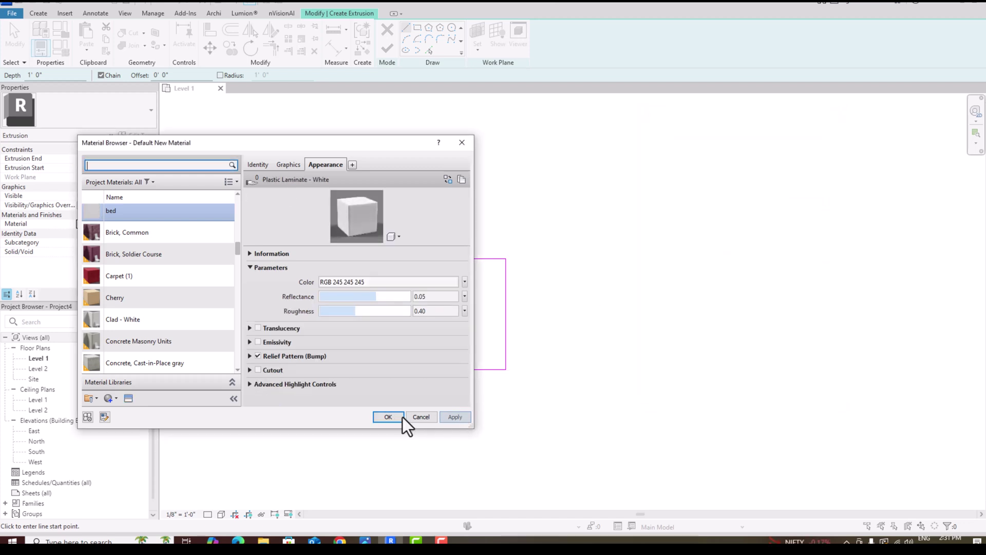
click(388, 417)
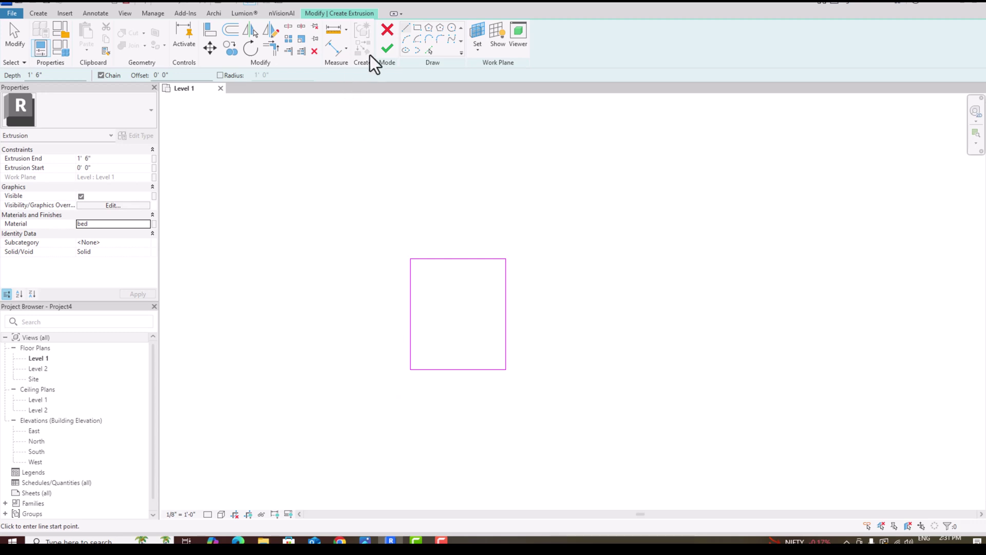
- Finish the bed base extrusion and open the default 3D view
click(387, 49)
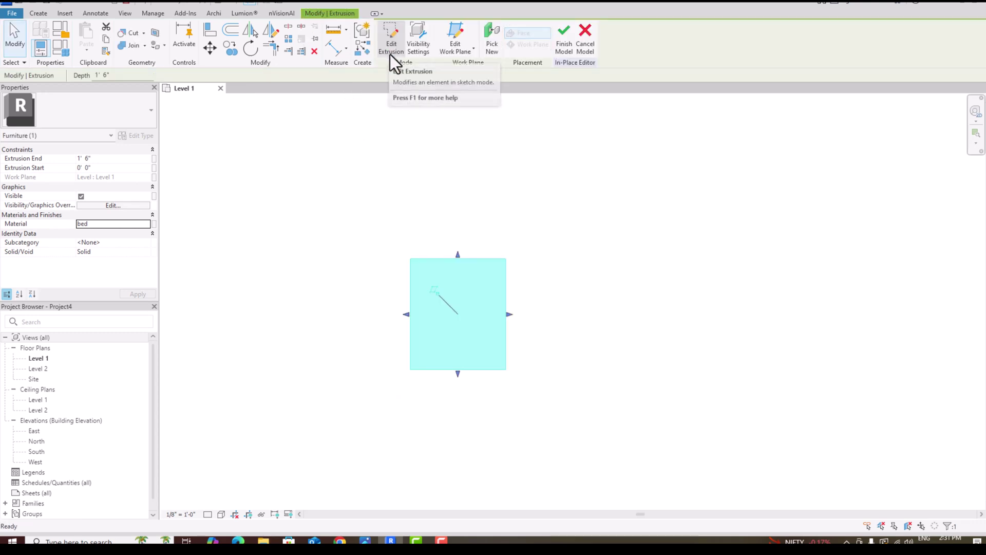
click(219, 3)
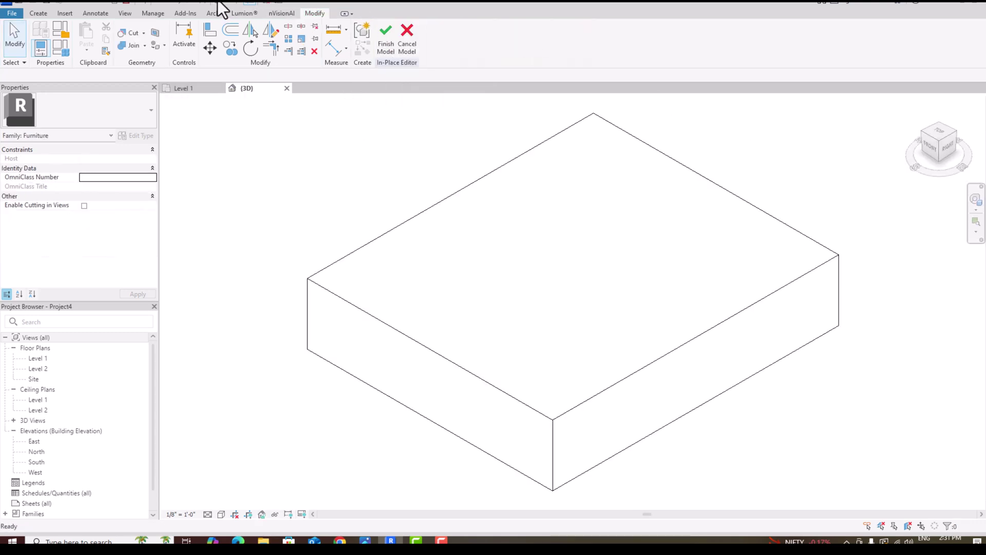
- Try a surface-shaded visual style on the bed base in the 3D view and inspect the block from its front corner
scroll(434, 167, down, 2)
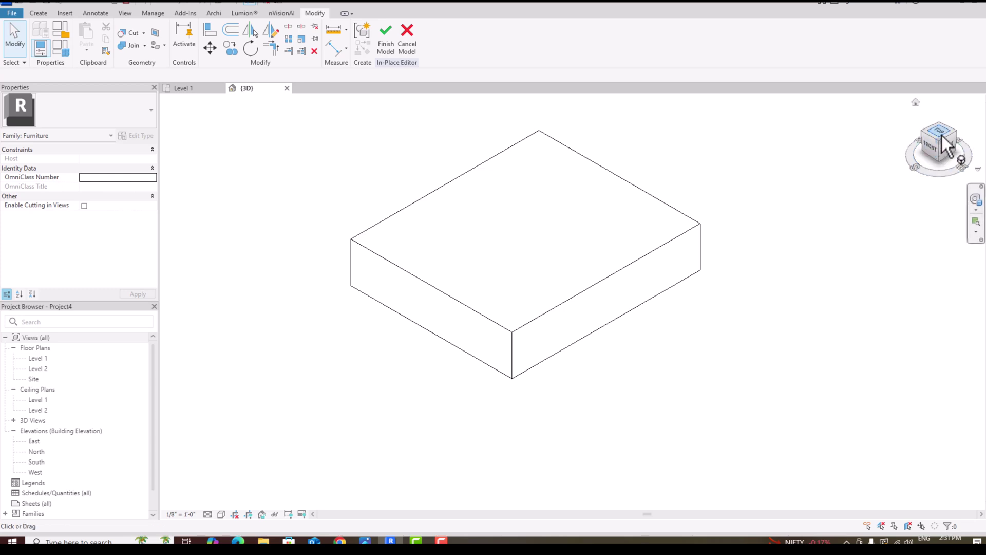
shift+middle_drag(879, 184, 282, 134)
click(221, 514)
click(238, 475)
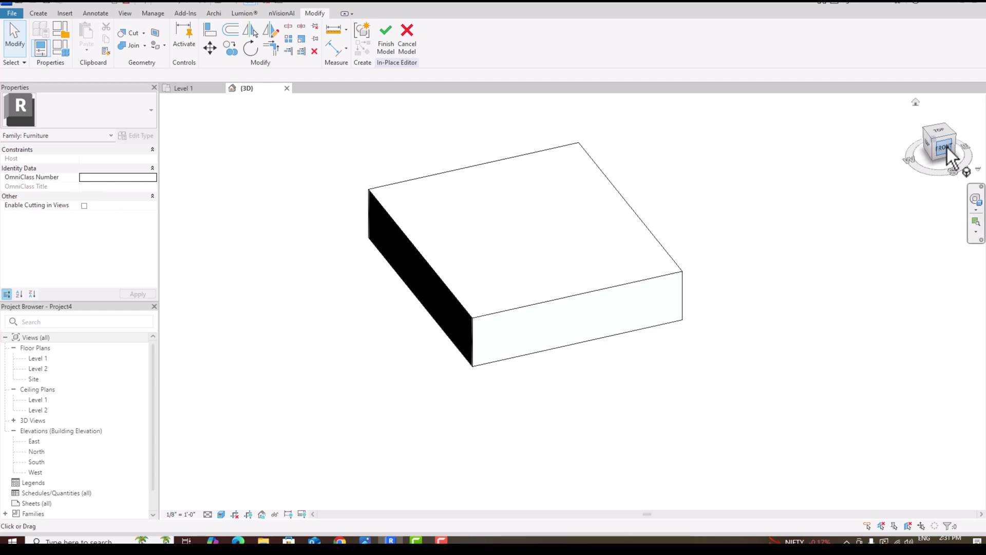
mouse_move(947, 147)
mouse_down()
mouse_move(823, 141)
mouse_move(944, 142)
mouse_up()
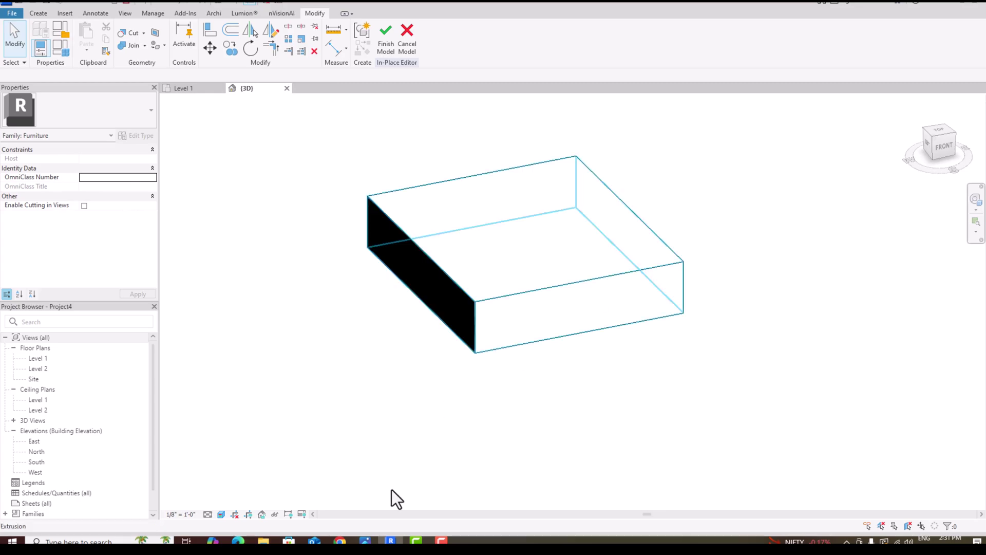
- Following the reference photo's footboard, start an extrusion on the base's front face and sketch its two side lines and top line, 1' 8" high
key(alt+Tab)
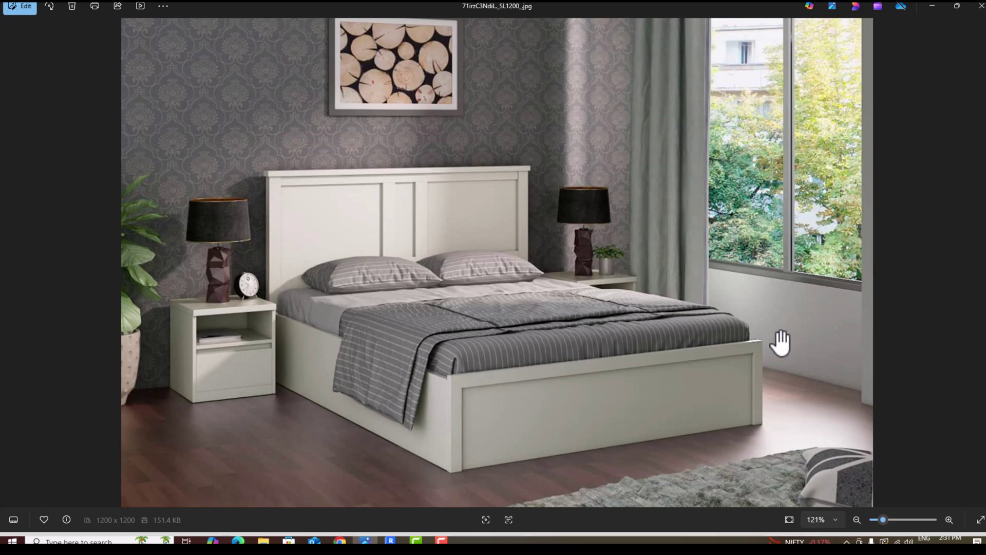
key(alt+Tab)
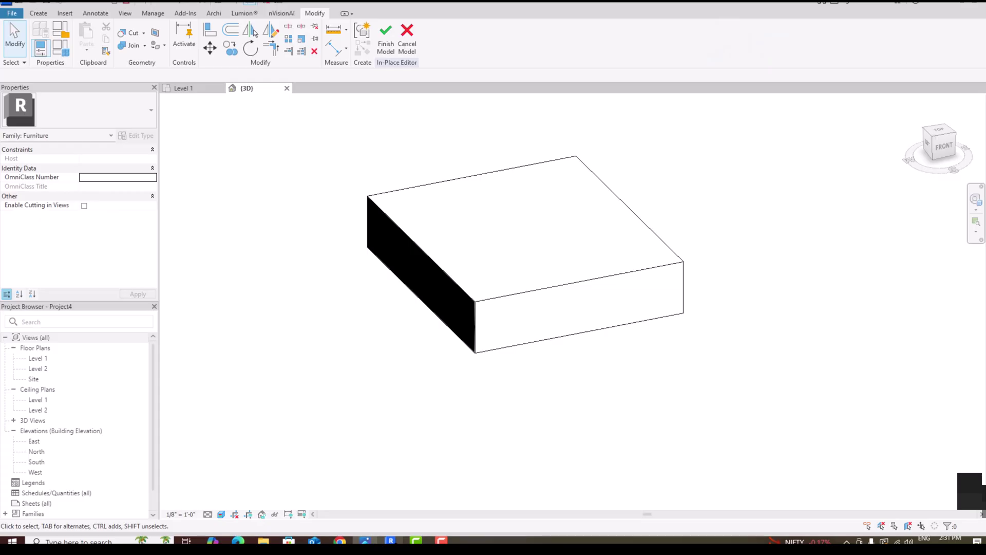
click(38, 14)
click(87, 43)
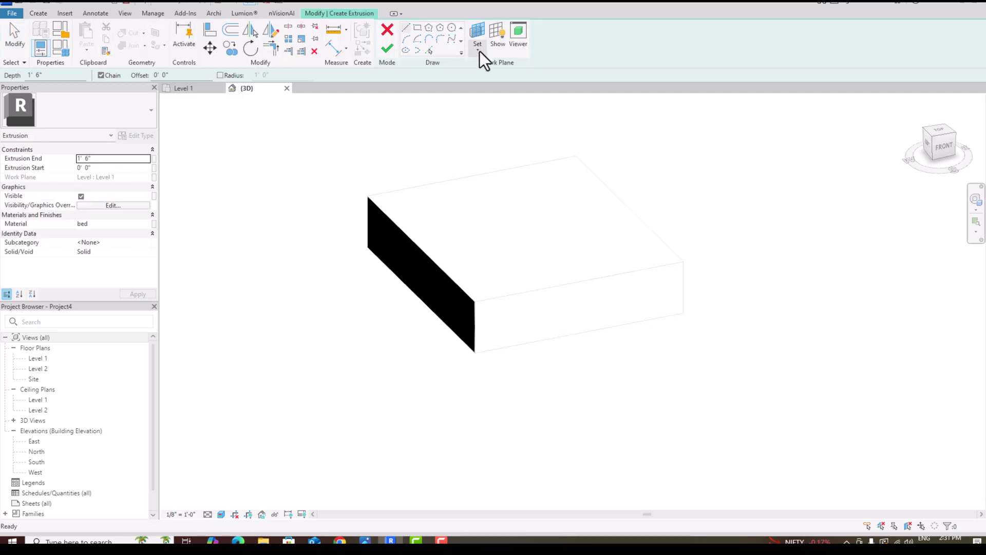
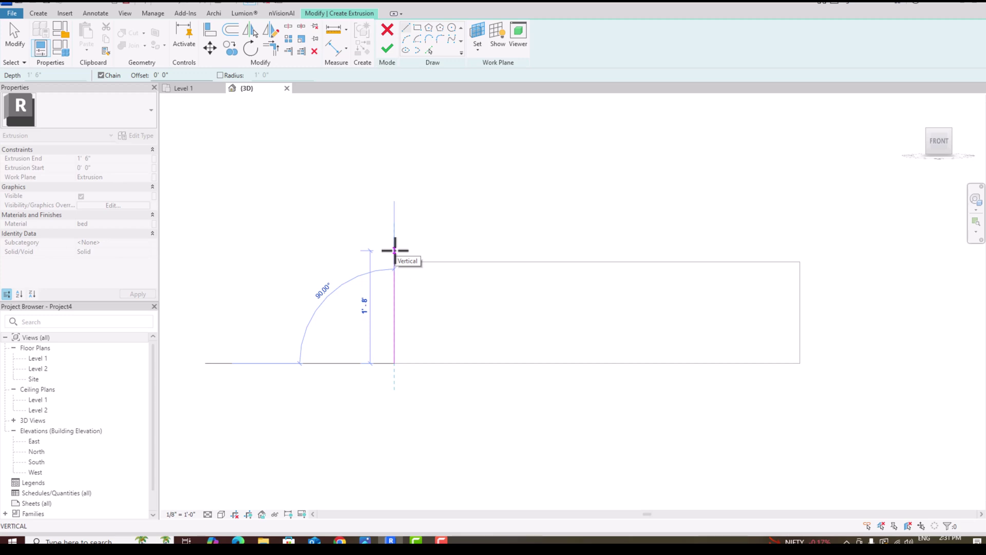
click(394, 251)
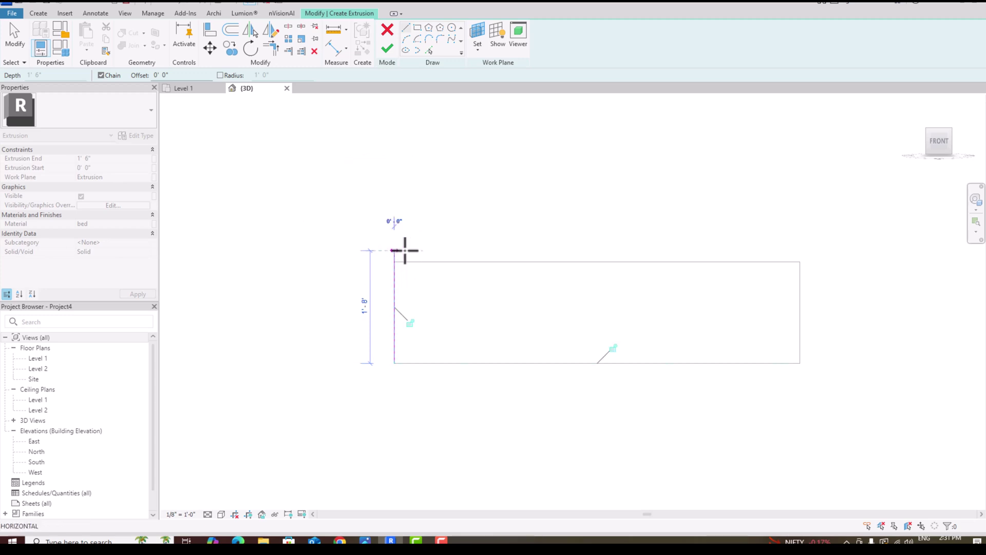
click(801, 250)
key(Escape)
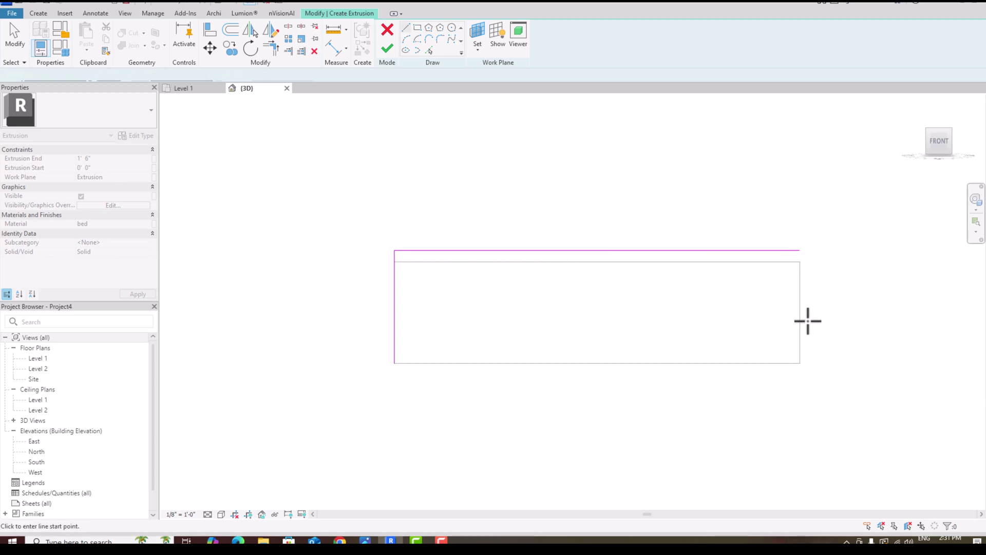
click(800, 363)
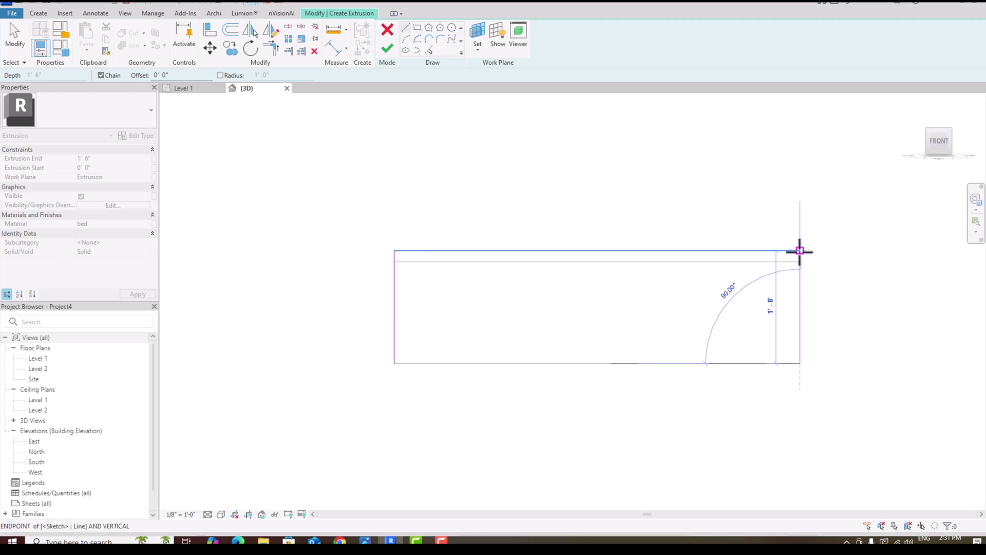
click(800, 250)
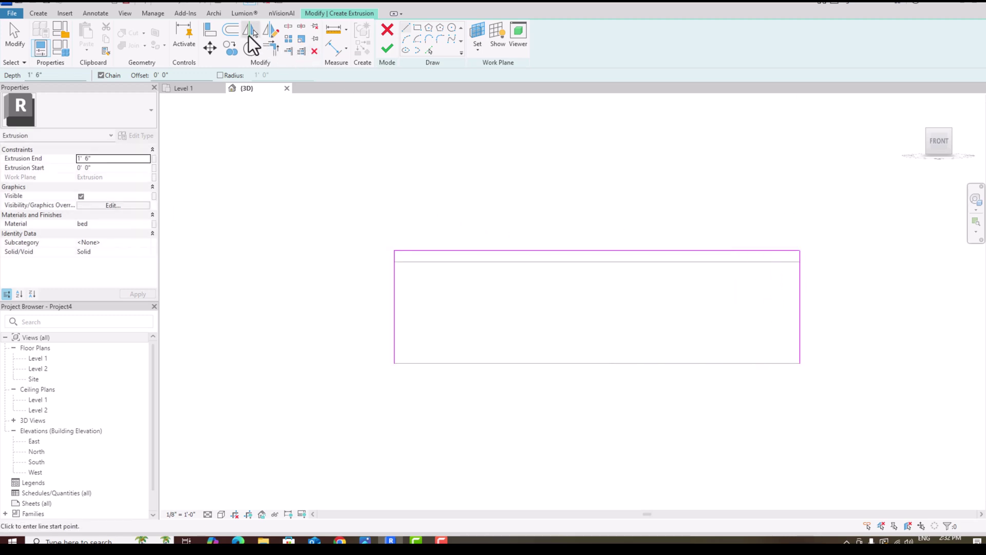
- Offset copies of the footboard's two side lines and top line 2" inward
click(231, 31)
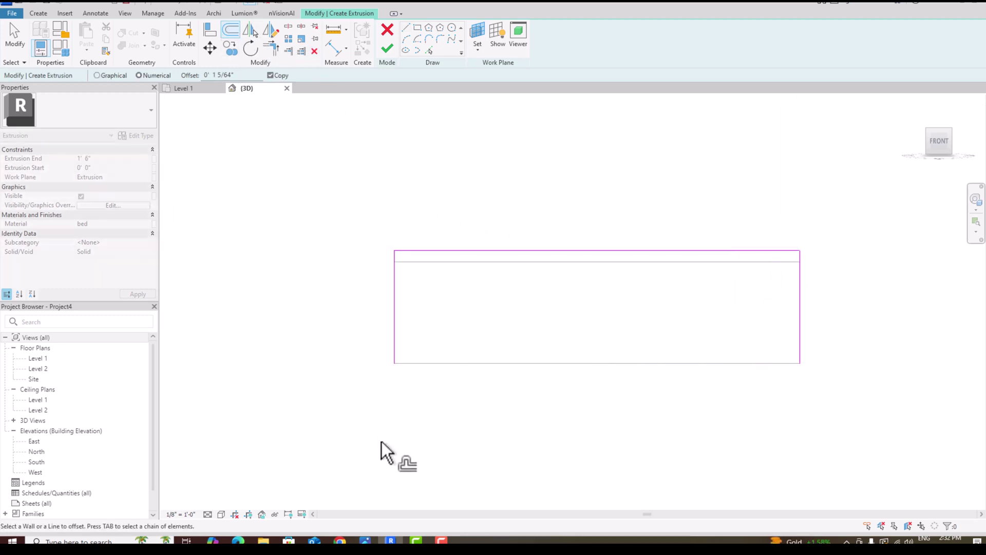
click(365, 540)
click(365, 541)
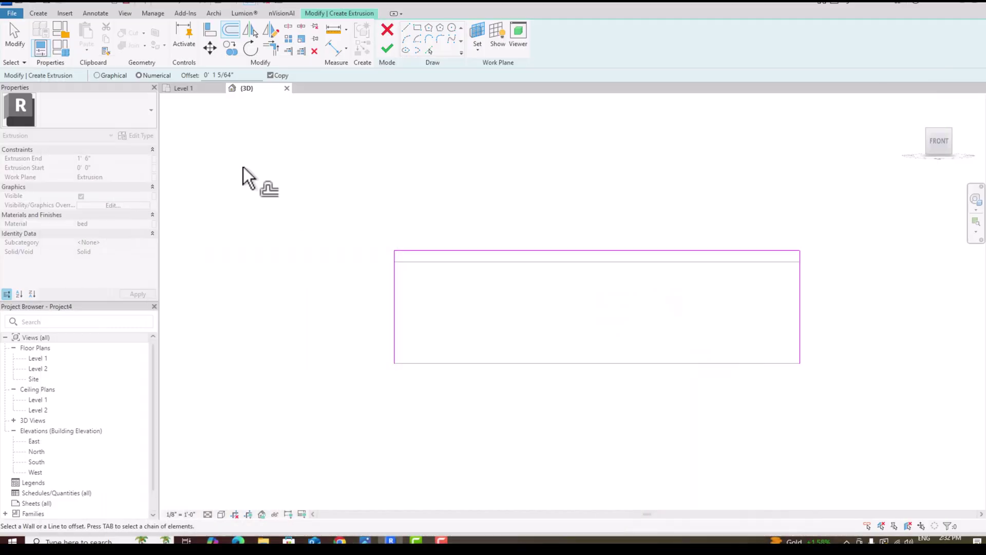
drag(205, 75, 254, 75)
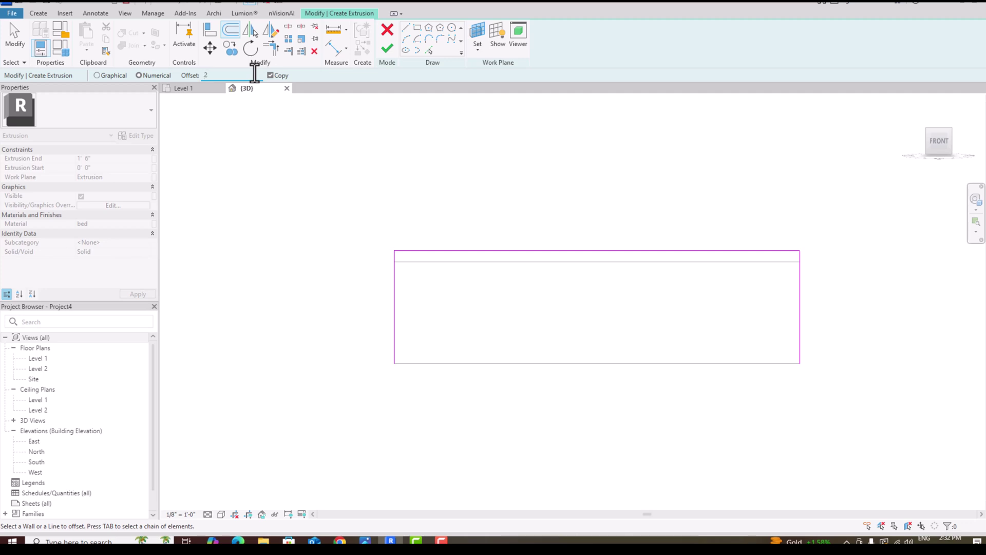
text(2")
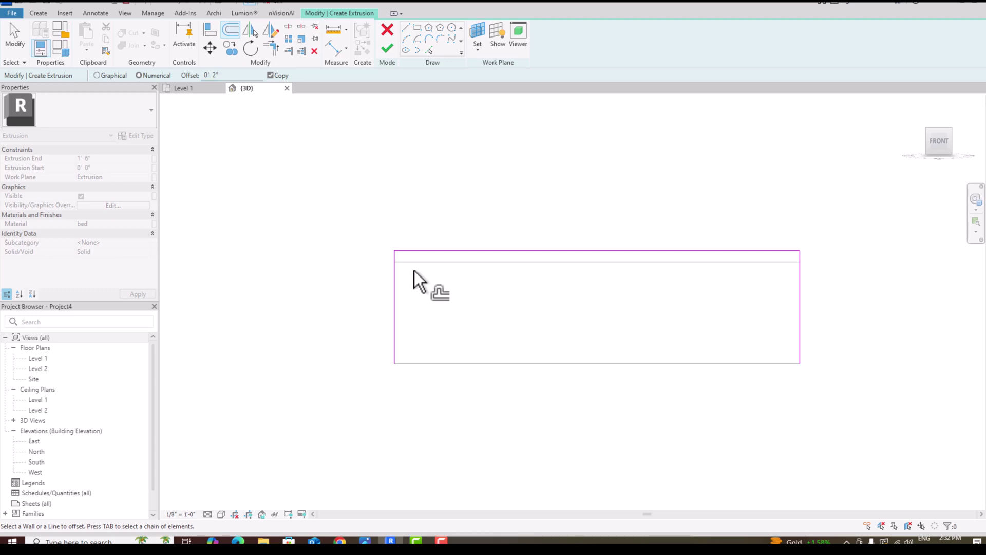
click(396, 273)
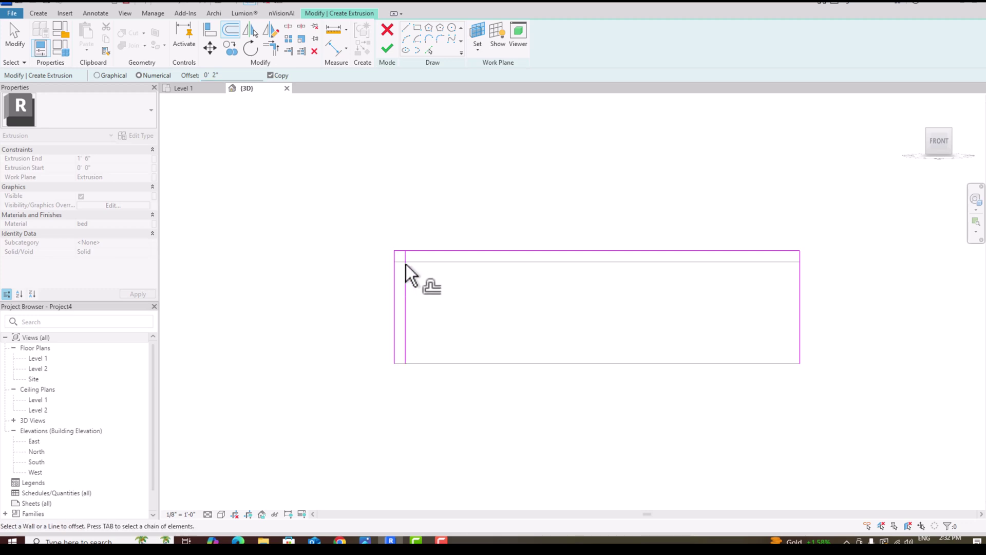
click(435, 252)
click(802, 301)
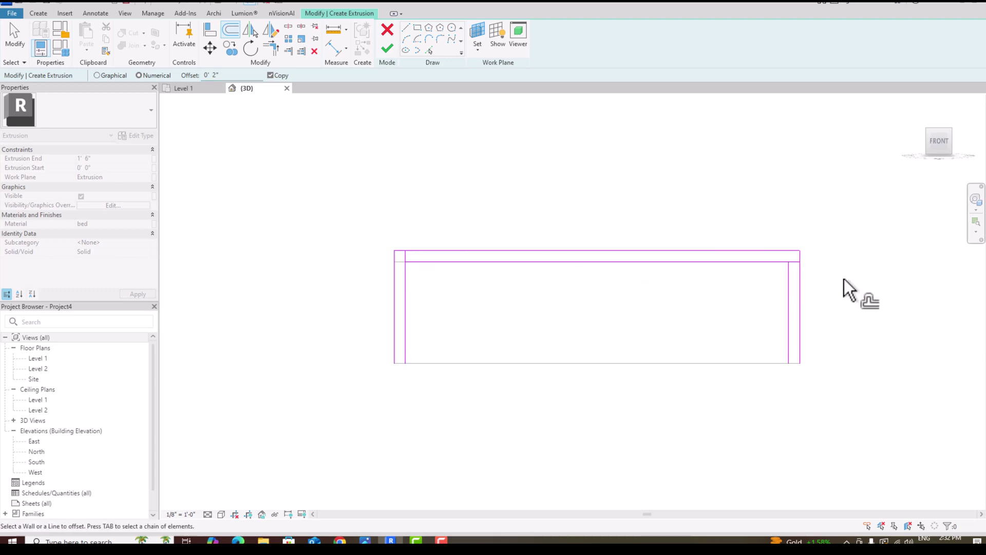
- Trim the two inner corners of the footboard frame where the offset top line meets the offset side lines
click(407, 29)
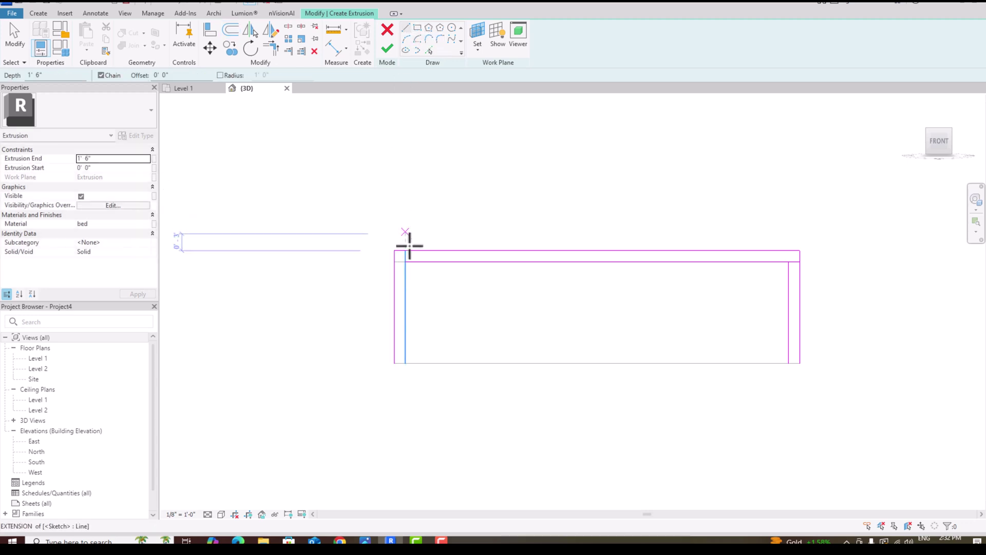
click(273, 45)
click(406, 272)
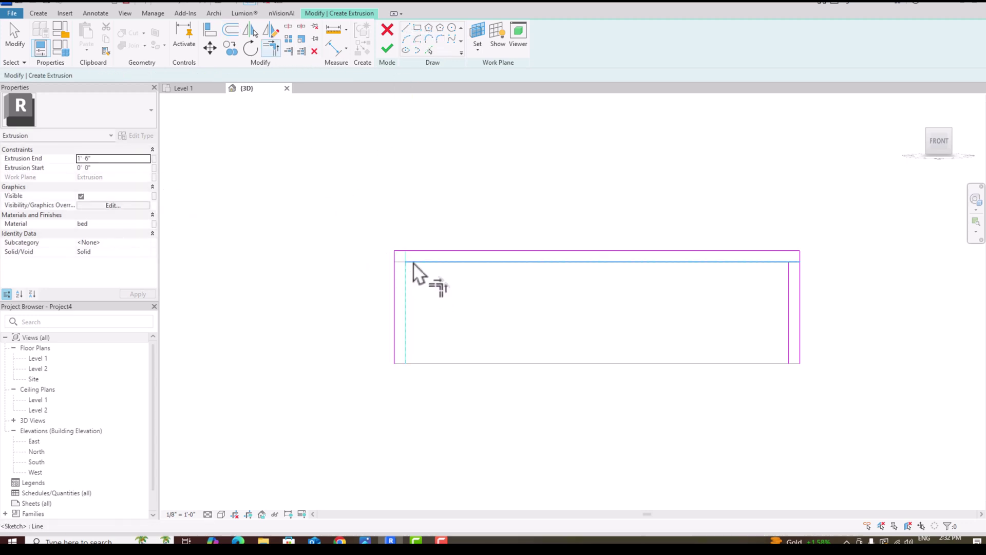
click(414, 263)
click(777, 266)
click(789, 280)
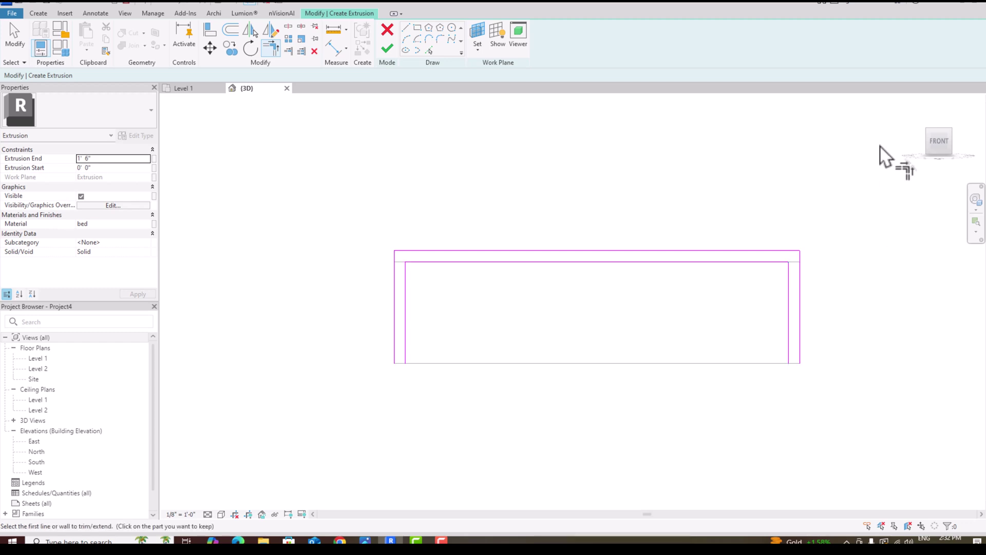
- Close the footboard profile with short horizontal lines across the bottoms of both 2" wide legs
click(406, 28)
click(405, 363)
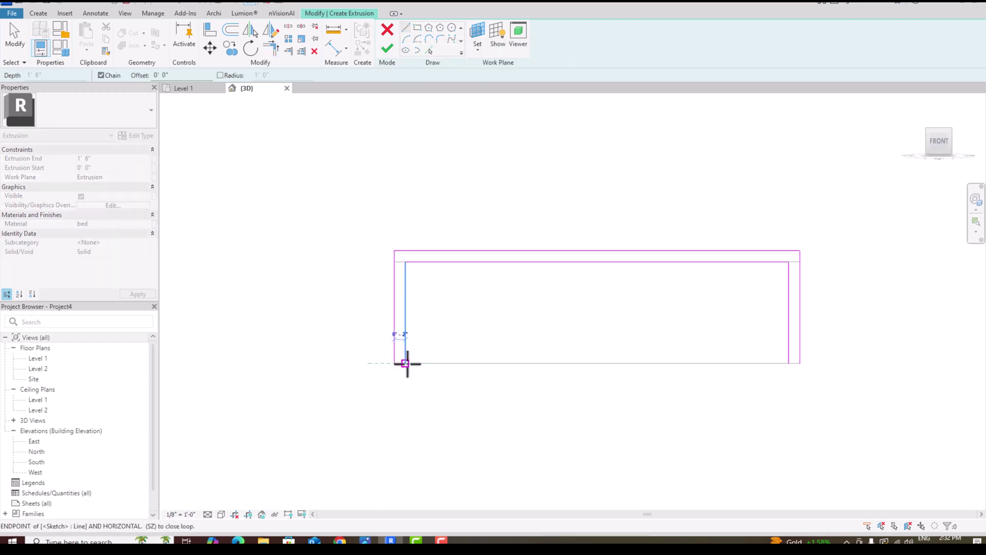
click(800, 363)
key(Escape)
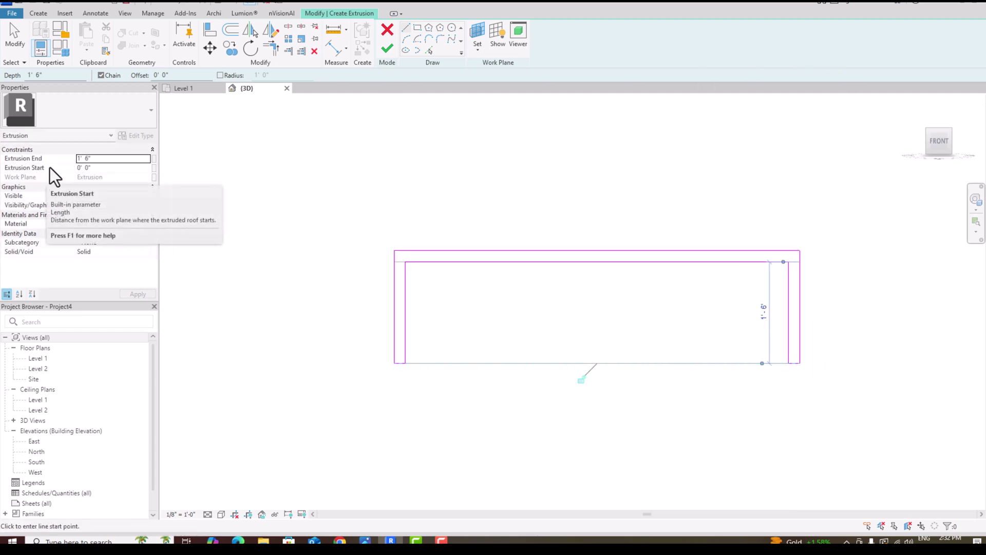
- Set the extrusion end to 1" and finish the footboard frame extrusion
click(97, 159)
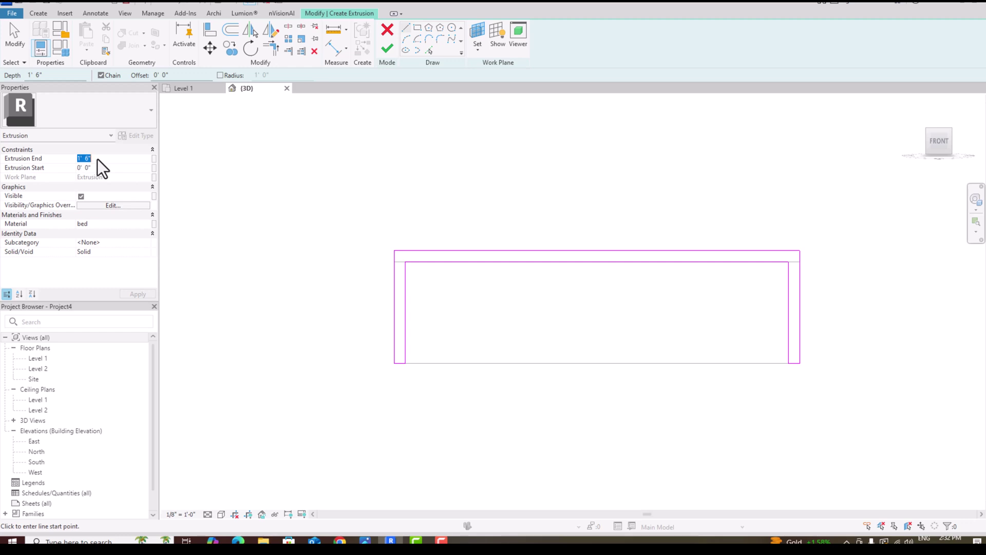
text(1)
click(137, 294)
click(388, 49)
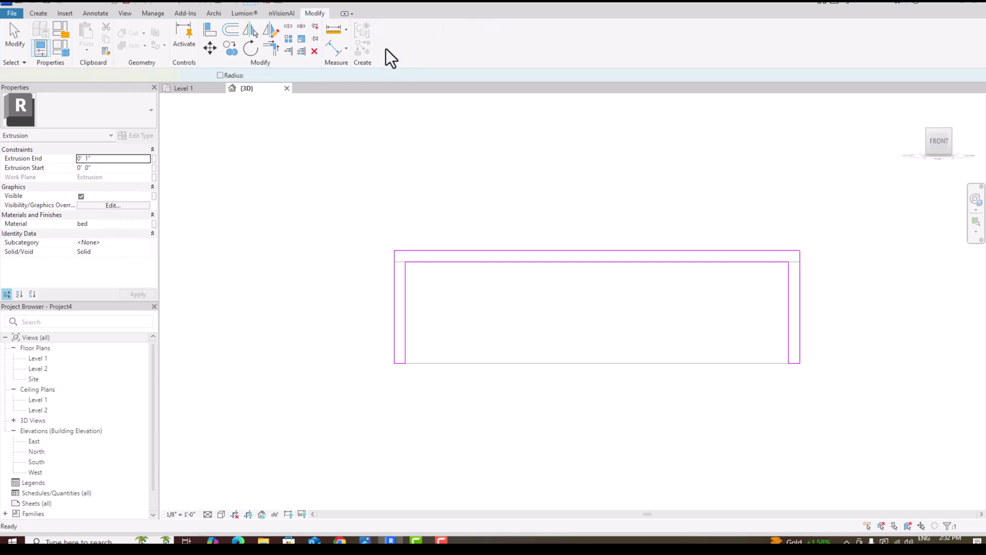
key(Escape)
mouse_move(961, 149)
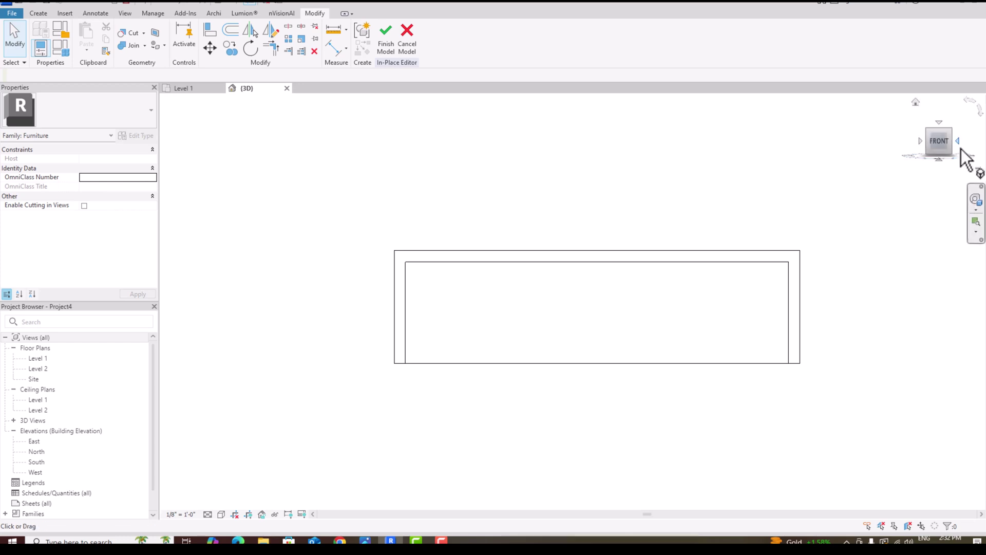
drag(942, 145, 981, 165)
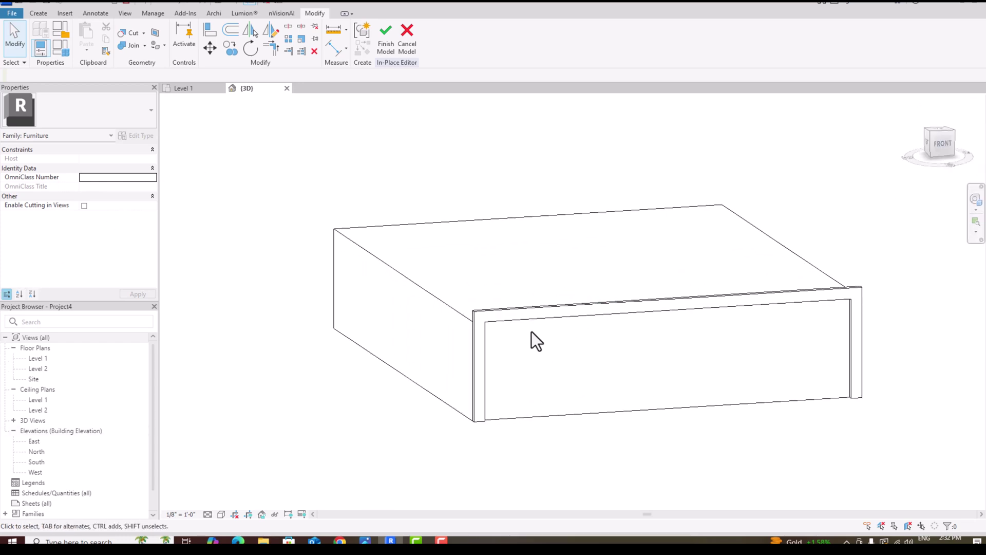
- Examine the headboard in the bed reference photo and return to the Revit model
click(365, 540)
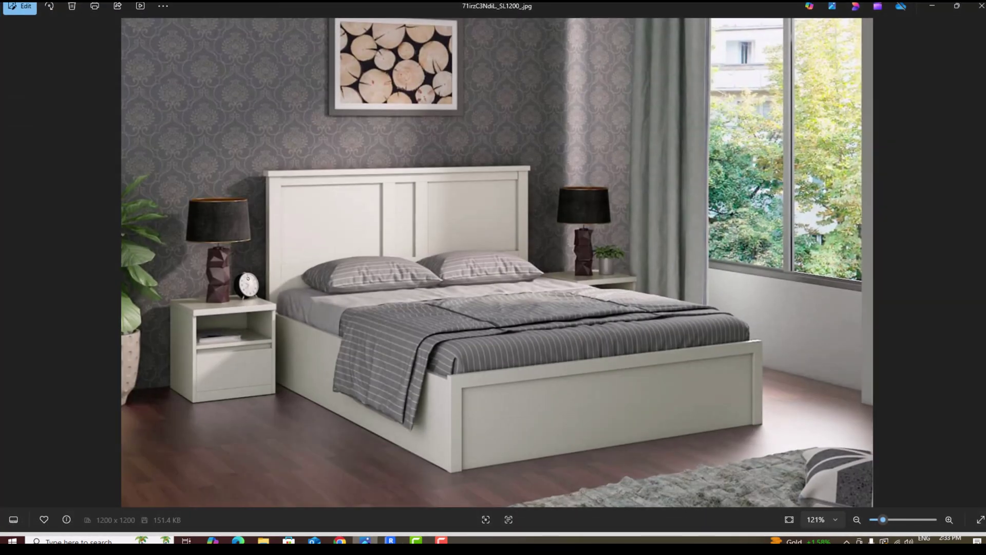
key(alt+Tab)
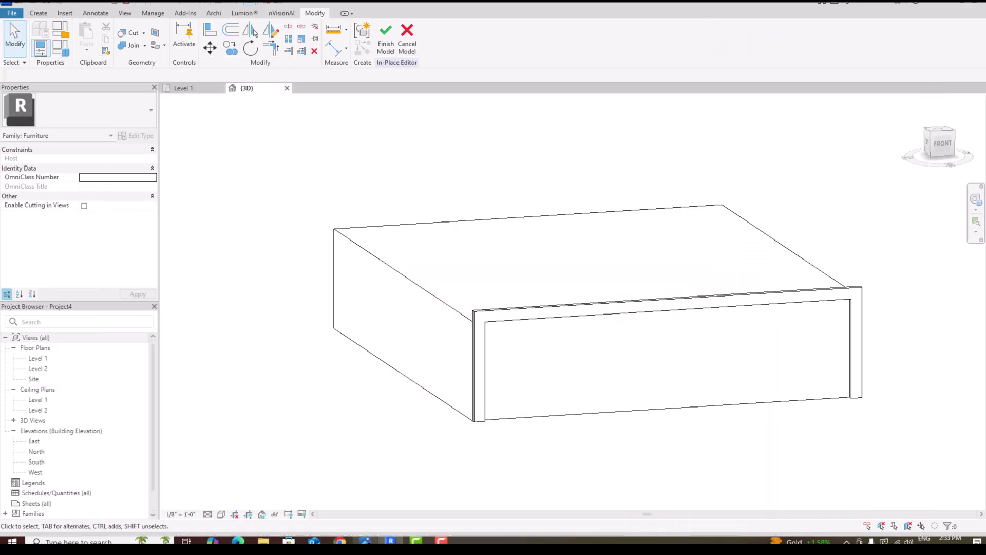
key(alt+Tab)
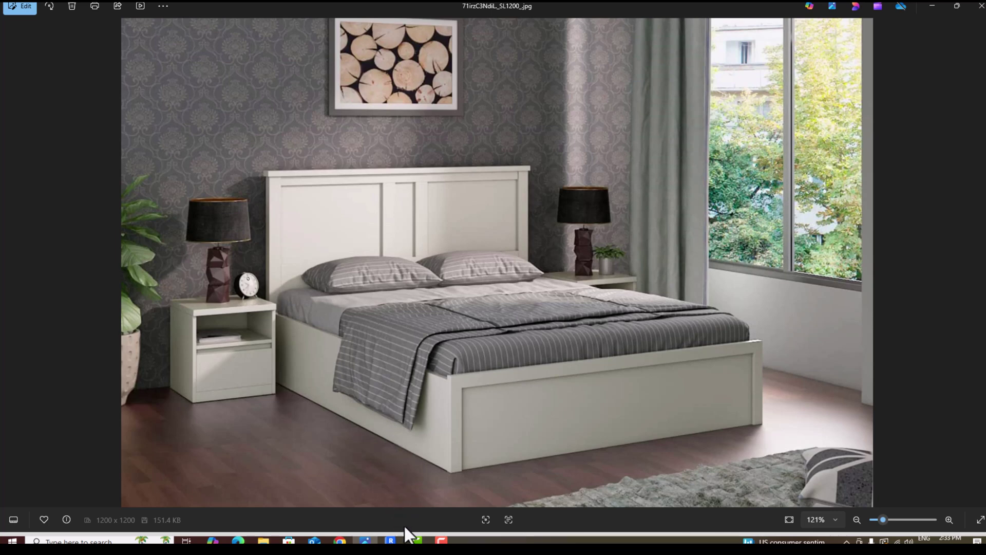
mouse_move(390, 541)
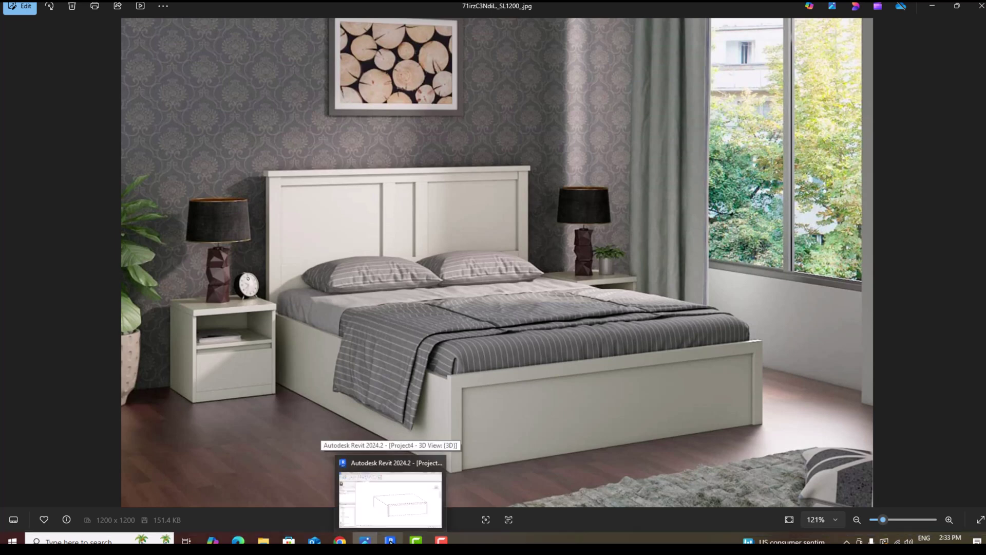
click(391, 541)
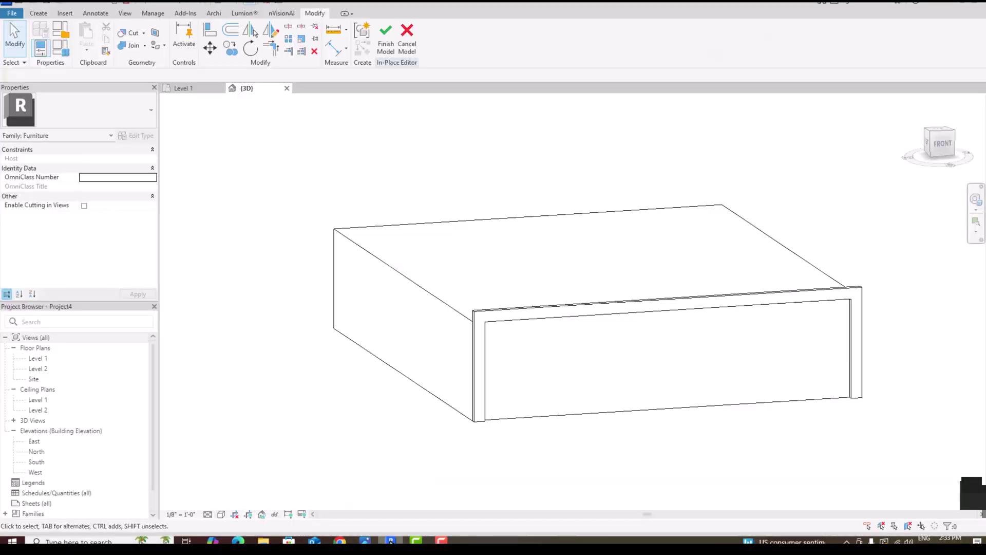
- Start a new extrusion for the headboard in the back view and try to pick a plane for its sketch
drag(947, 144, 511, 131)
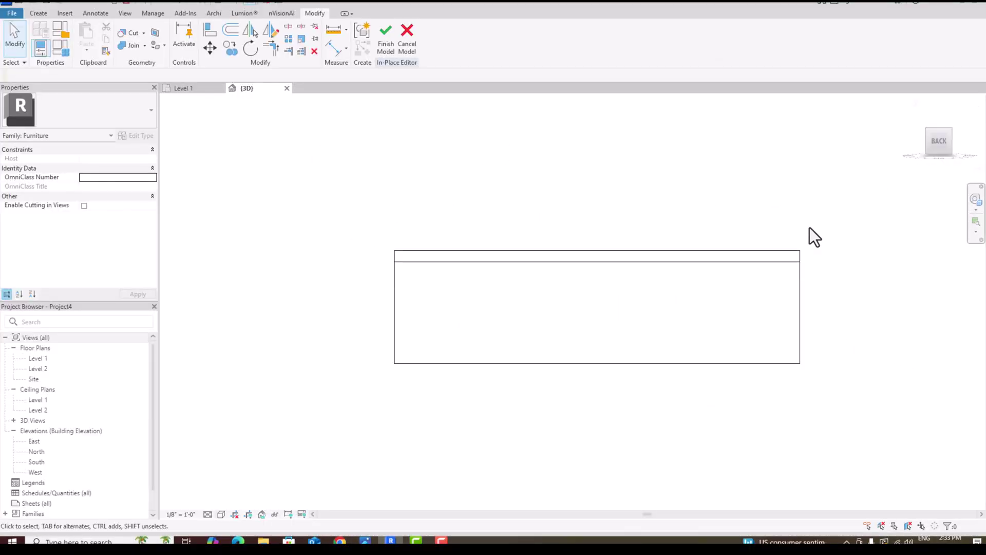
click(950, 146)
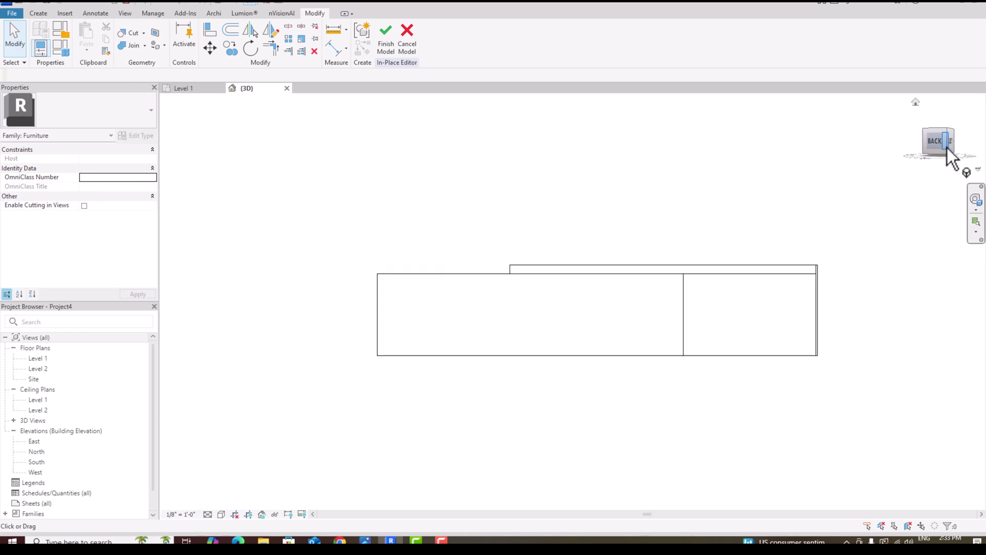
click(935, 138)
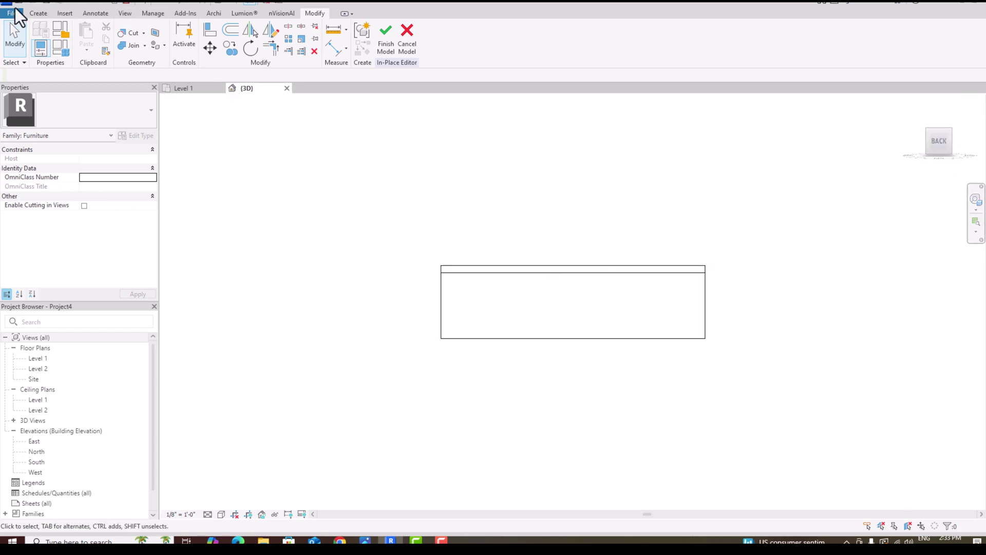
click(38, 13)
click(86, 38)
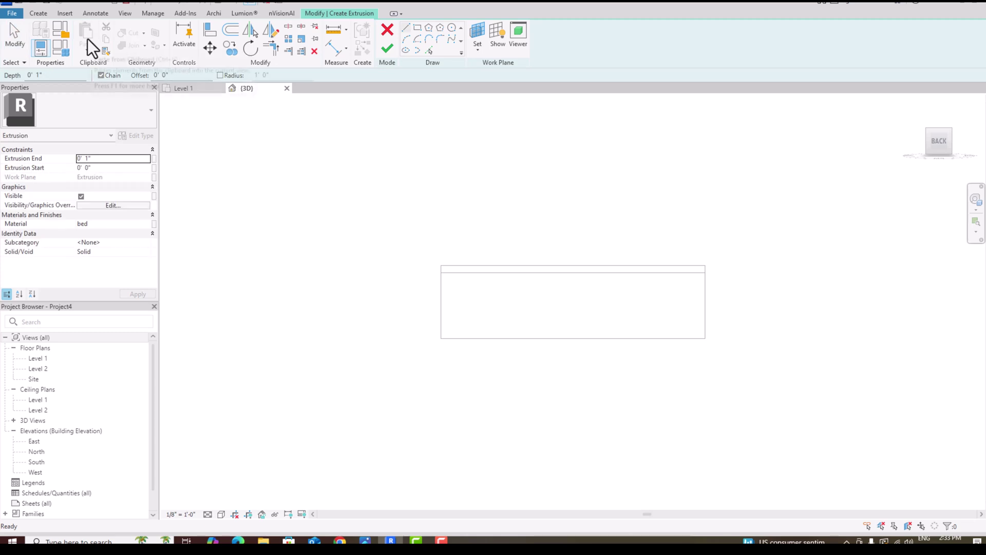
click(477, 49)
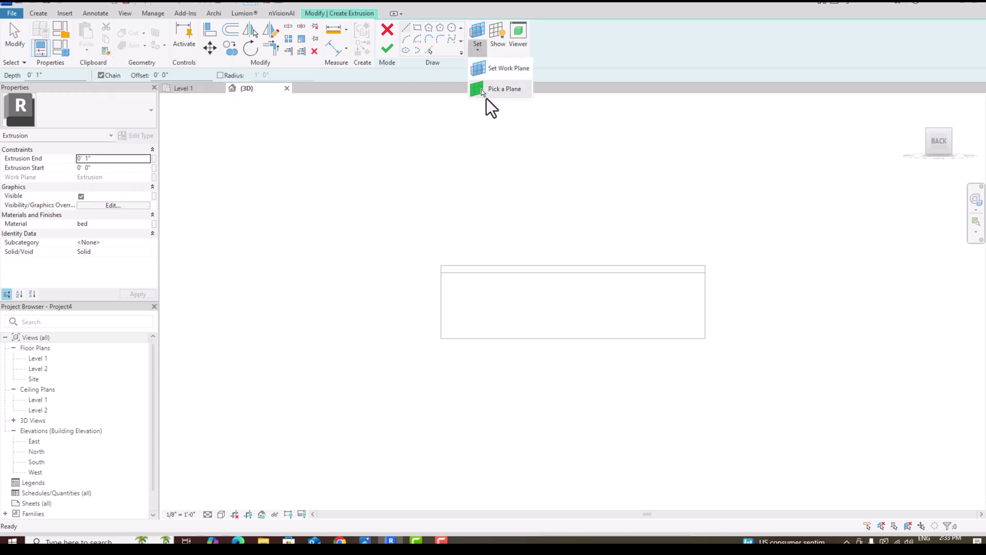
click(485, 93)
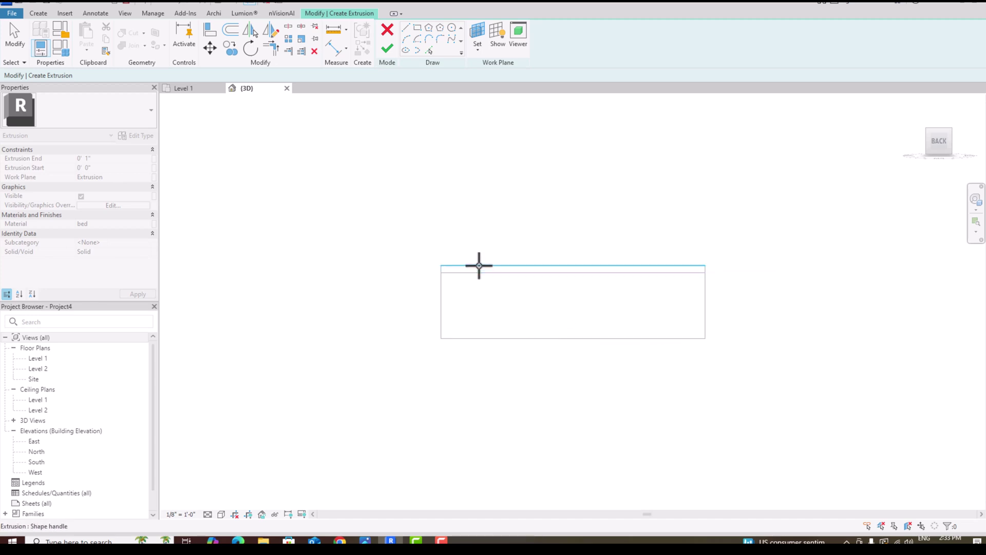
- Sketch a 6'-0" wide, about 4'-1" high rectangle up from the base's lower corner and finish the 1" headboard extrusion
key(l)
key(i)
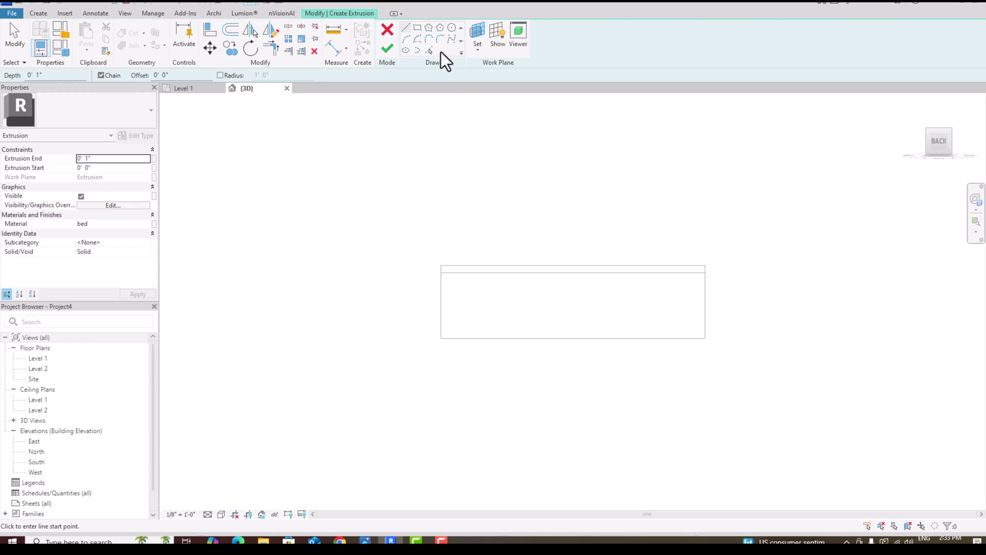
click(417, 29)
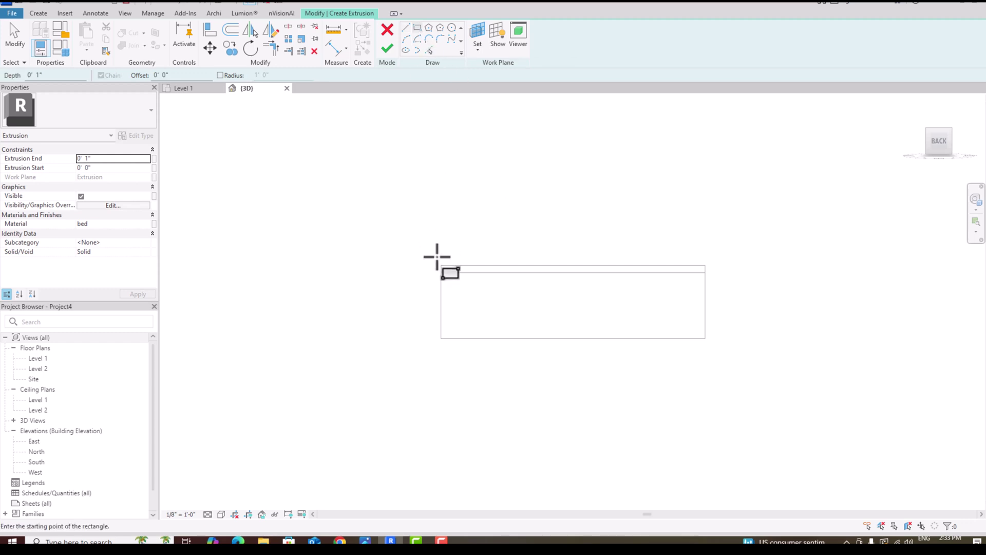
click(442, 337)
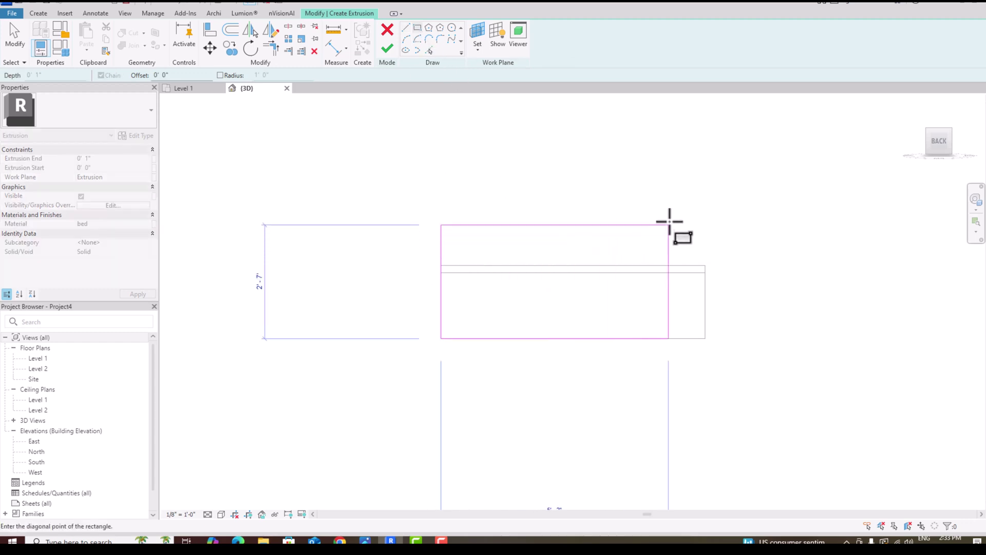
click(706, 160)
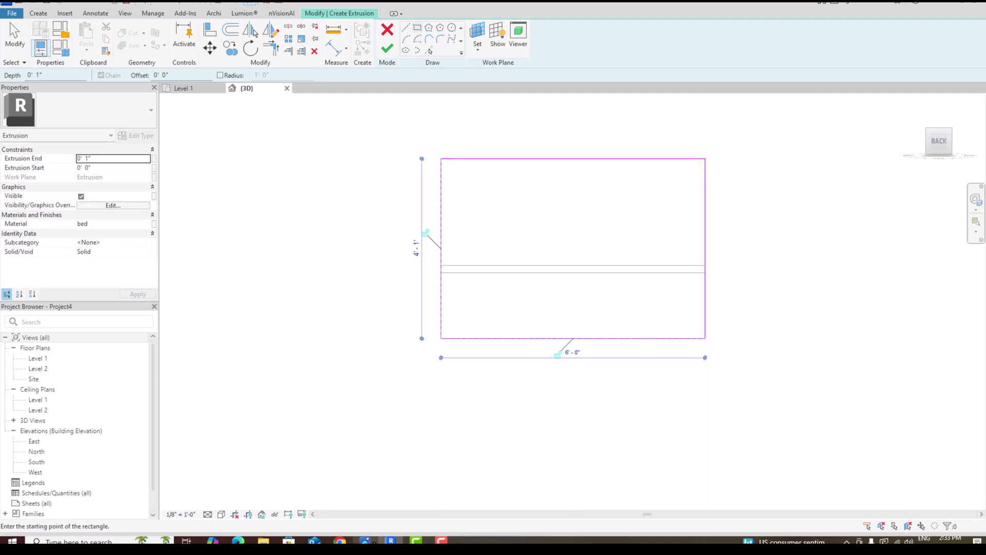
click(369, 540)
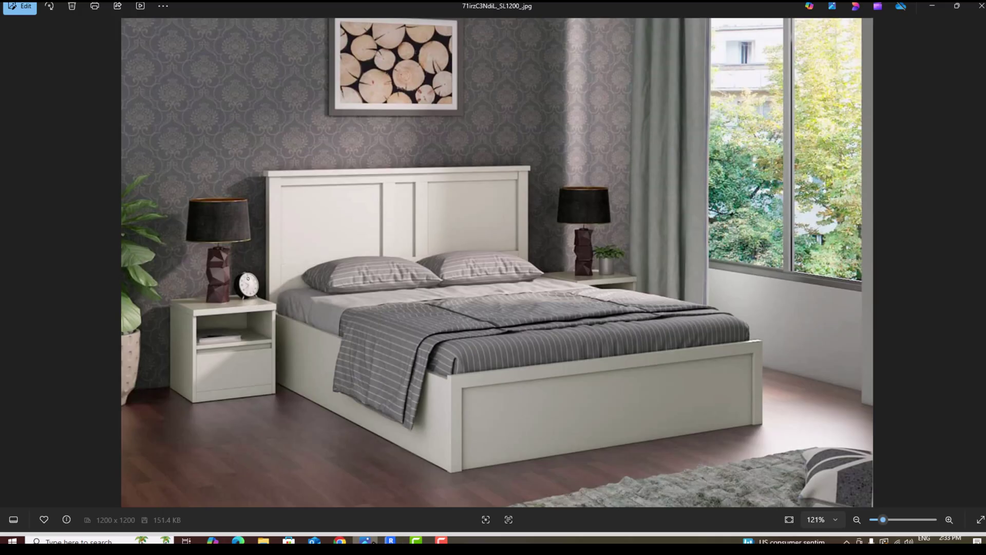
key(alt+Tab)
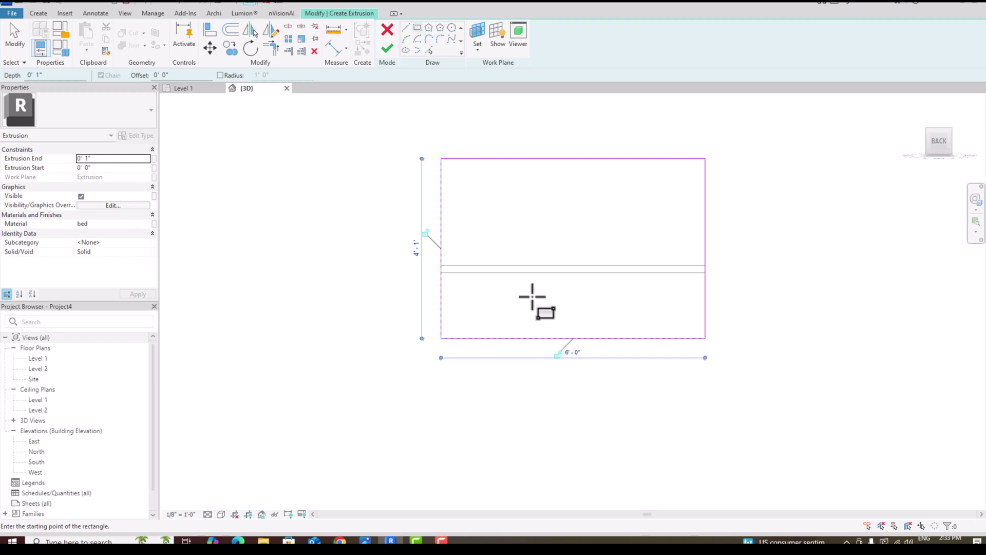
click(947, 132)
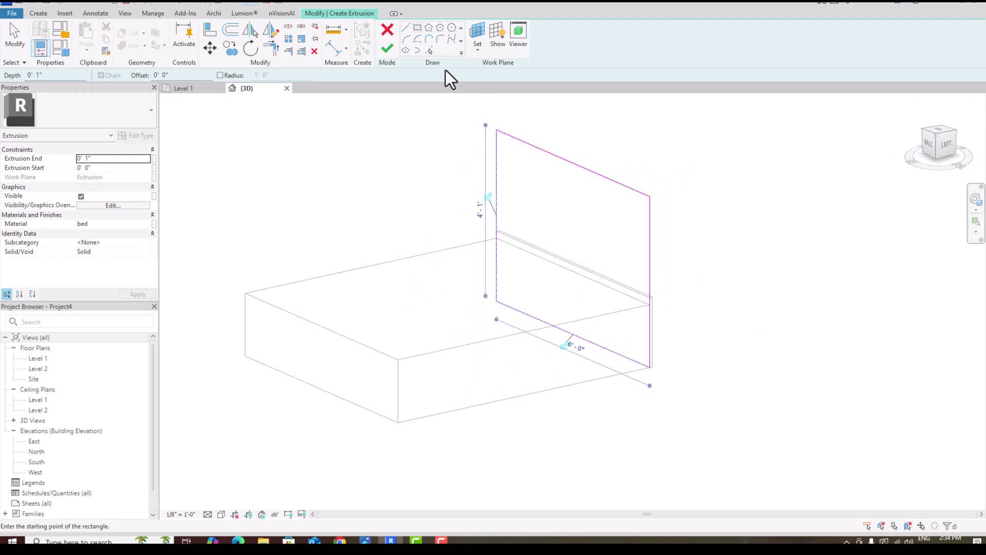
click(384, 52)
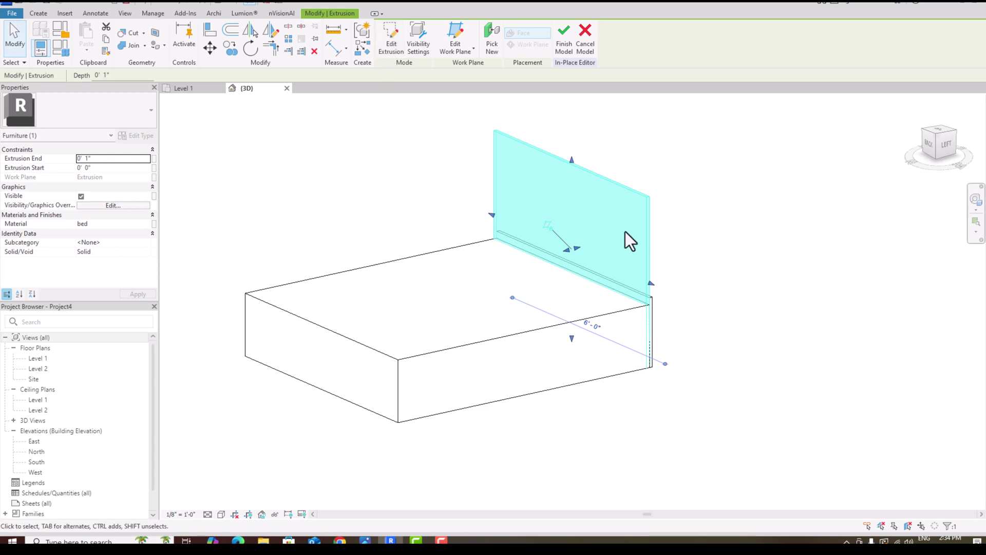
- Rehost the headboard panel from the footboard end onto the base's opposite end face using Pick New
click(744, 251)
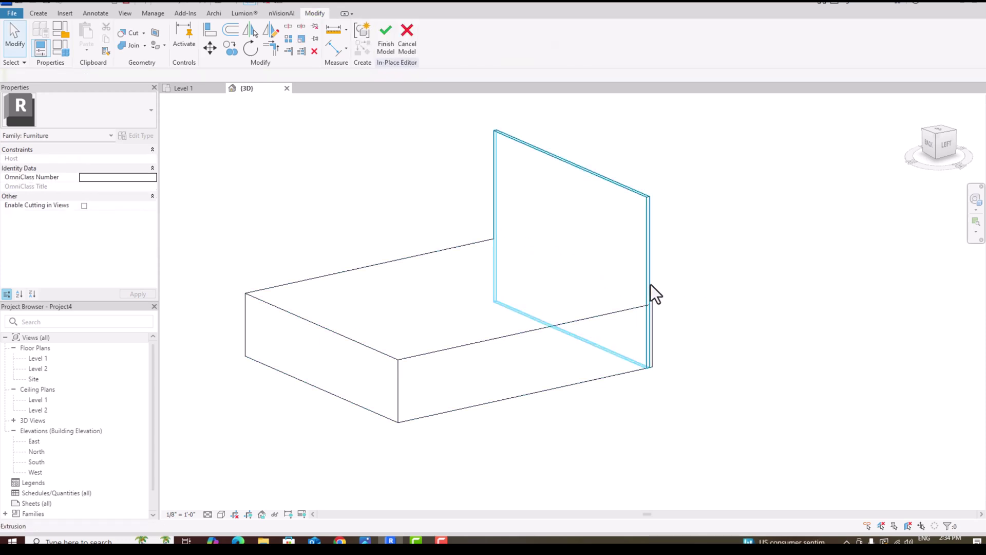
click(611, 184)
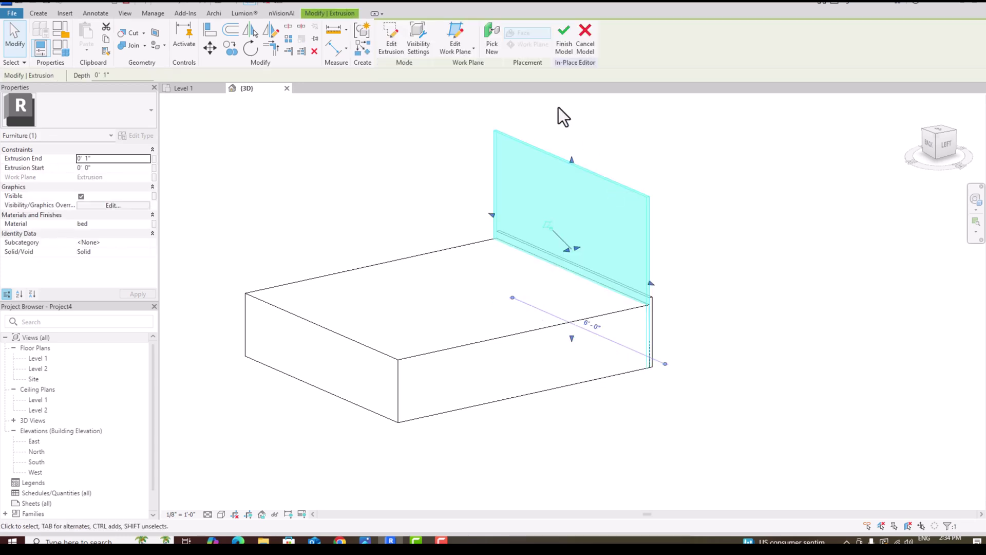
click(491, 52)
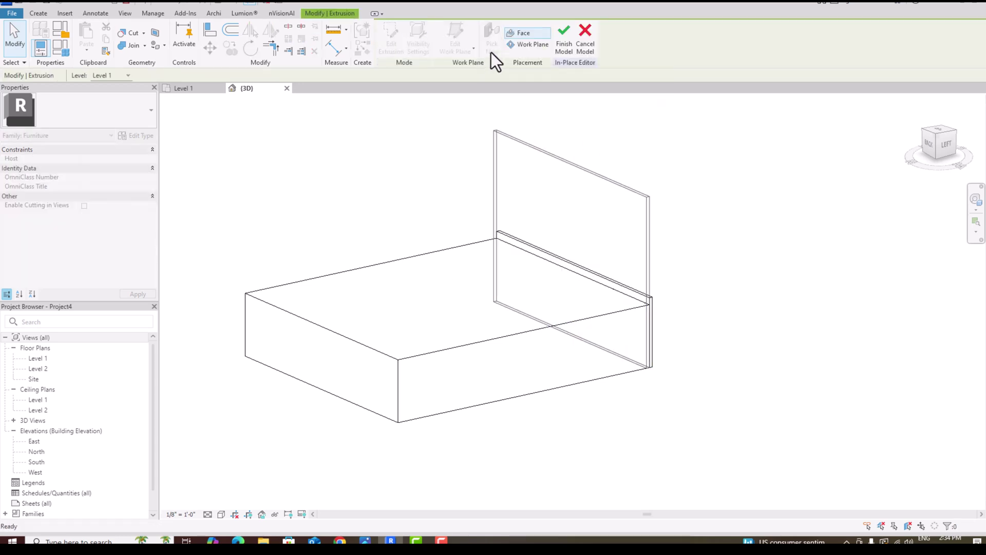
click(326, 328)
click(947, 147)
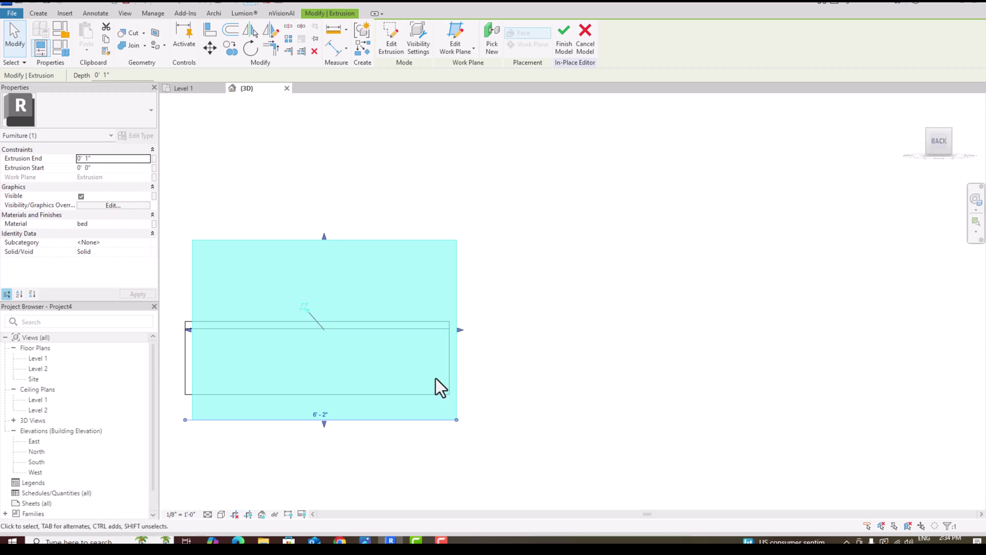
- Fit the headboard's sides and lower edge to the 6'-0" wide base and raise its upper edge to about 4'-4" high
drag(187, 328, 185, 331)
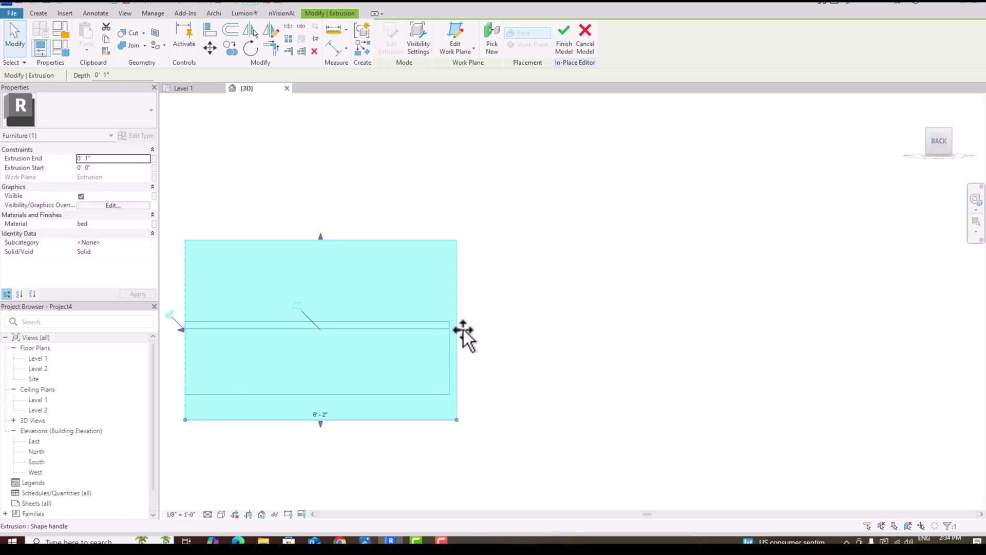
drag(461, 329, 449, 330)
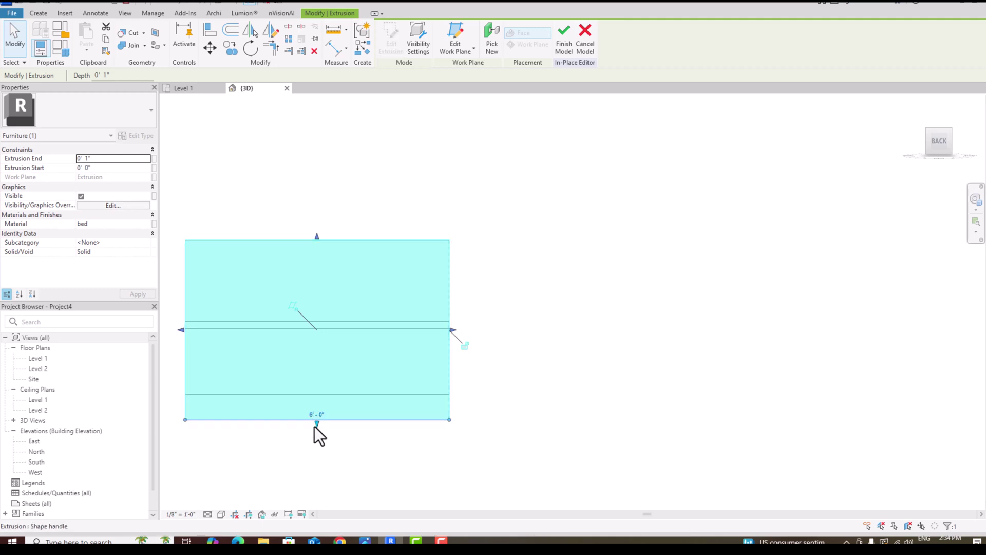
drag(314, 426, 310, 396)
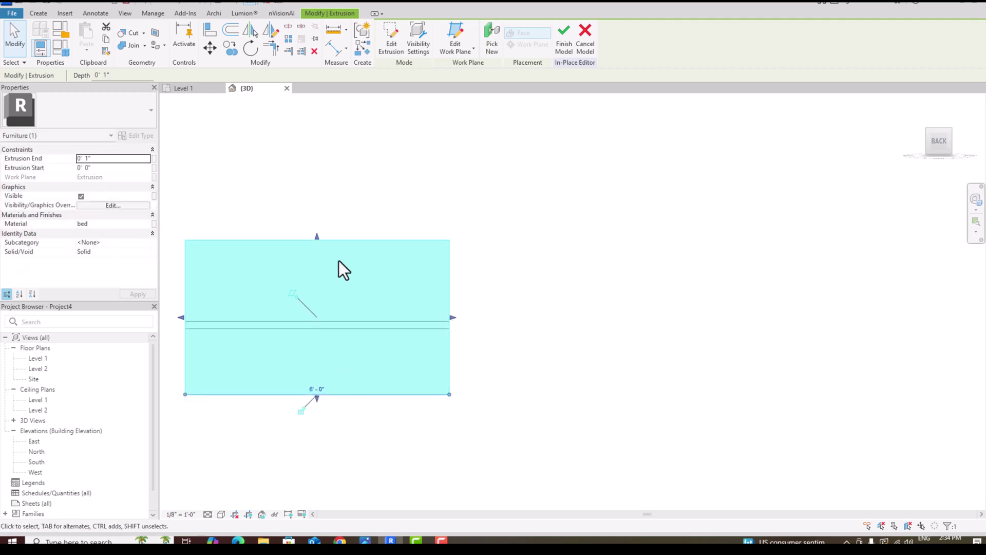
drag(316, 239, 319, 206)
click(528, 213)
scroll(688, 278, down, 2)
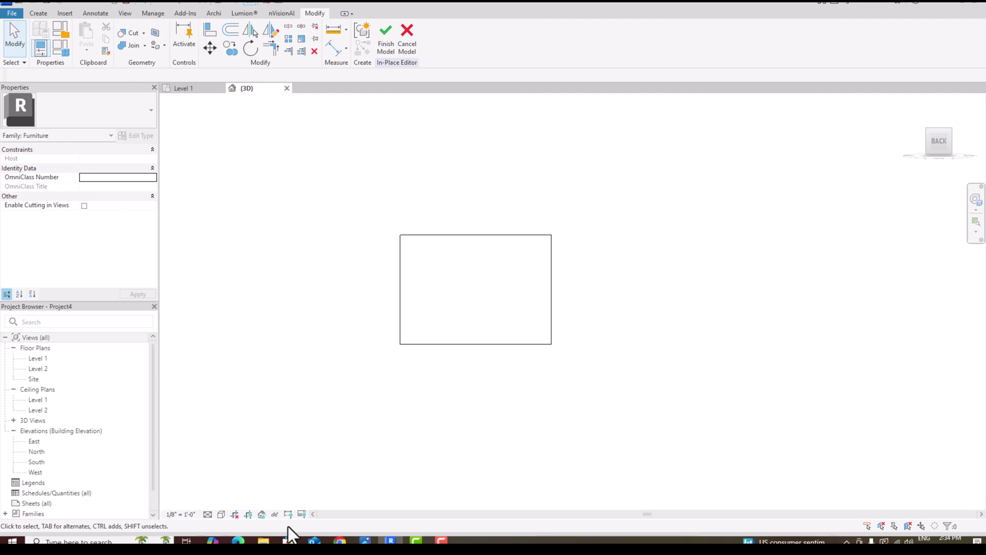
- Measure the headboard's height along its vertical edge
click(221, 515)
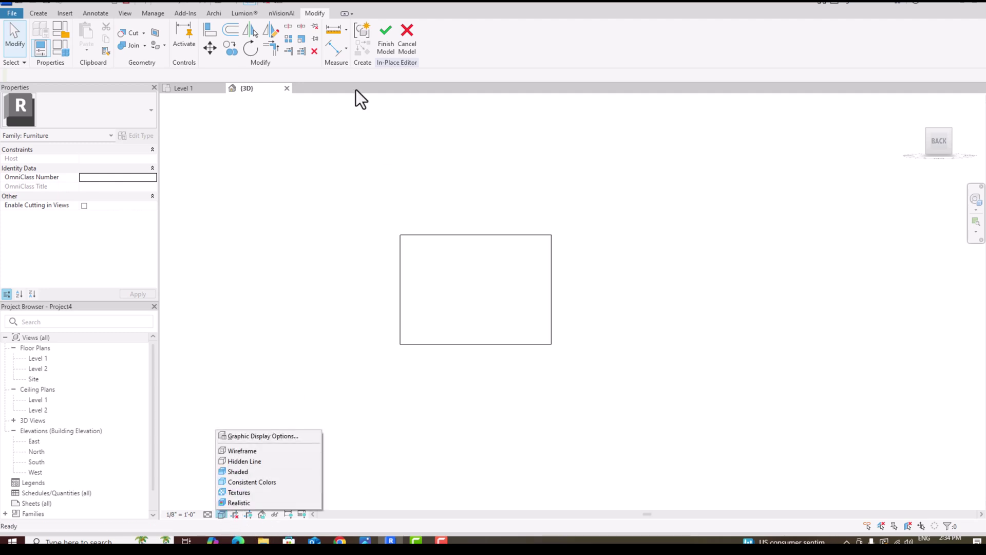
click(334, 31)
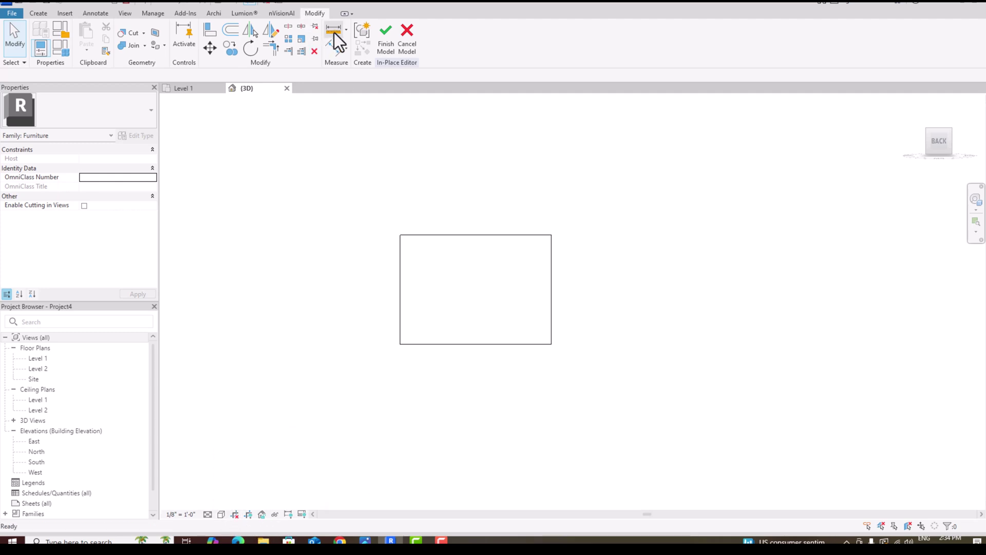
click(401, 344)
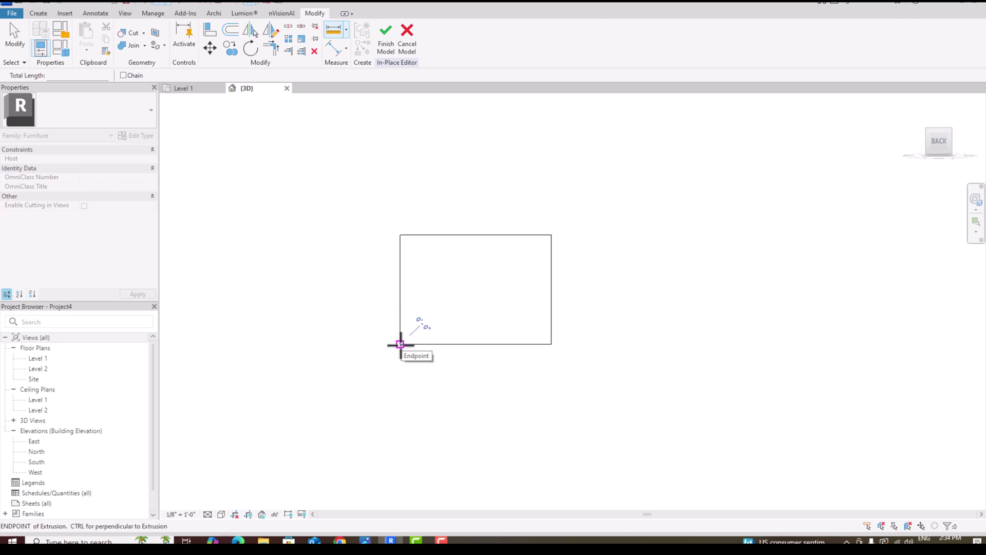
click(400, 235)
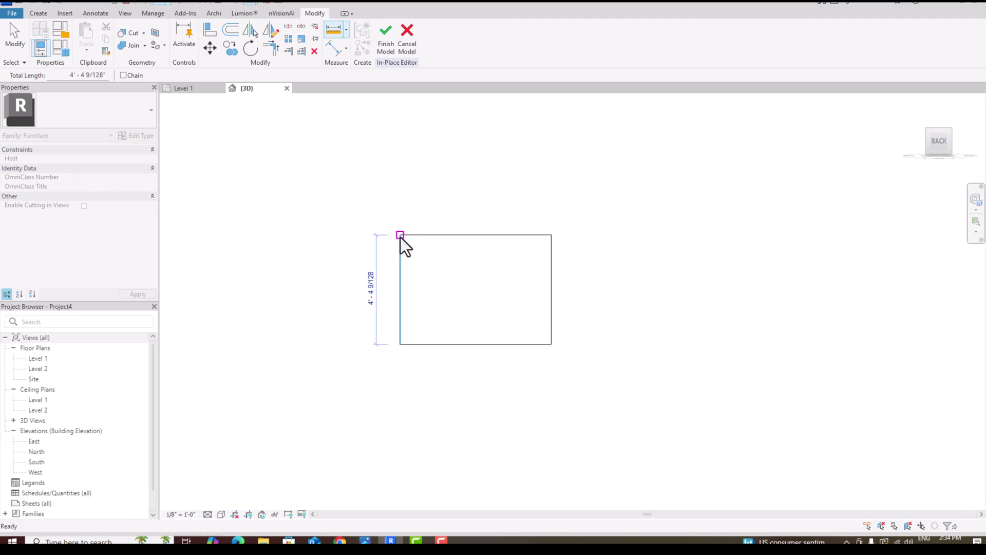
key(Escape)
- Examine the headboard panel in 3D and compare its upper edge with the cap trim in the reference photo
click(414, 235)
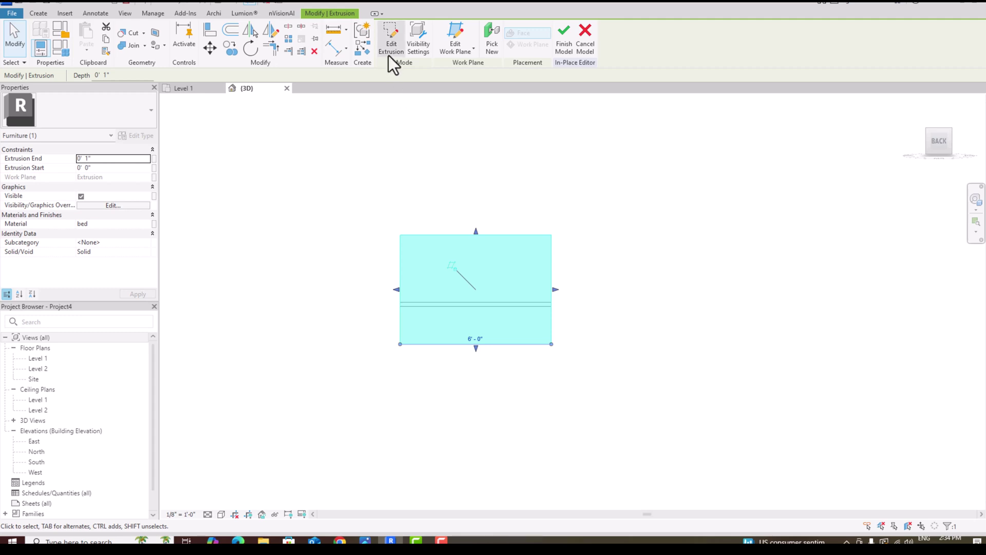
click(430, 212)
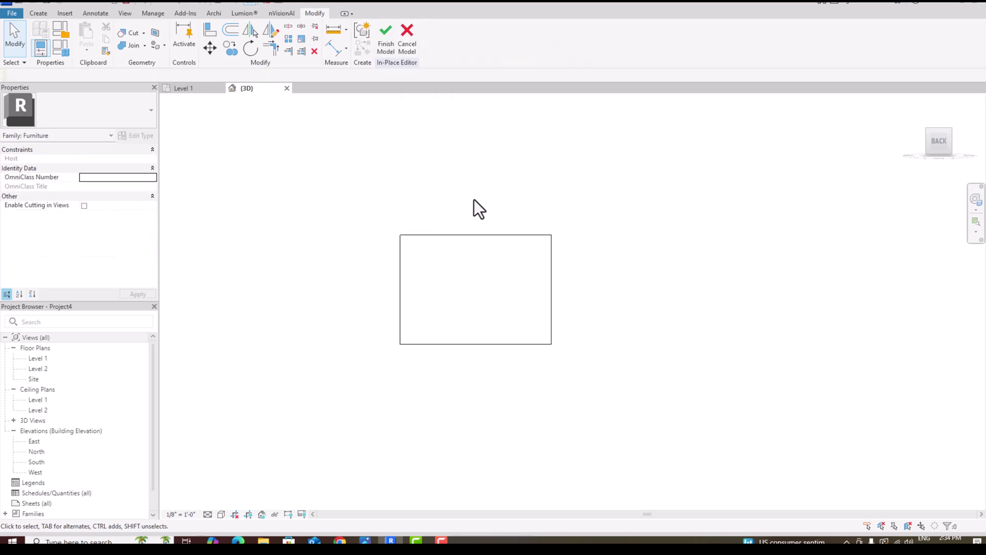
mouse_move(937, 147)
mouse_down()
mouse_move(697, 174)
mouse_move(588, 160)
mouse_move(451, 161)
mouse_up()
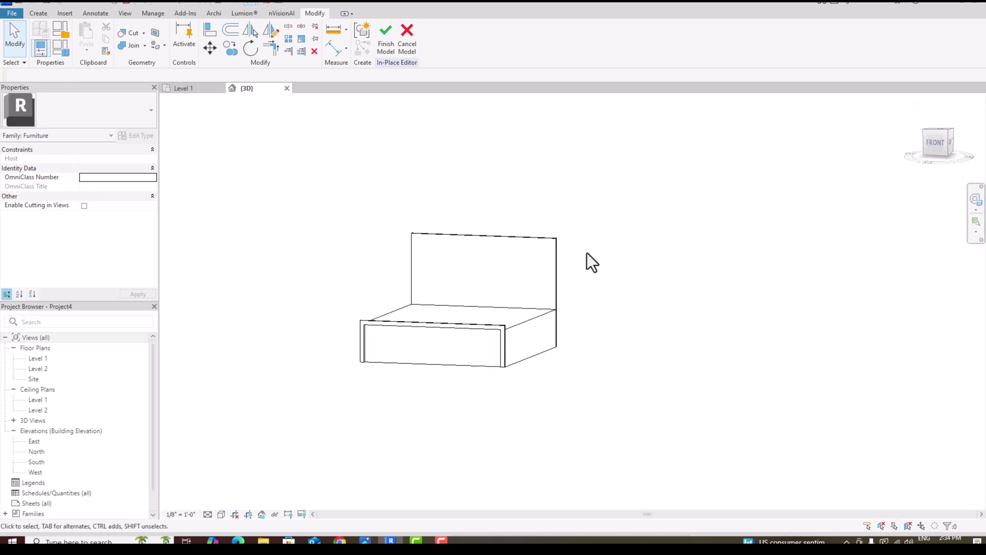
click(537, 247)
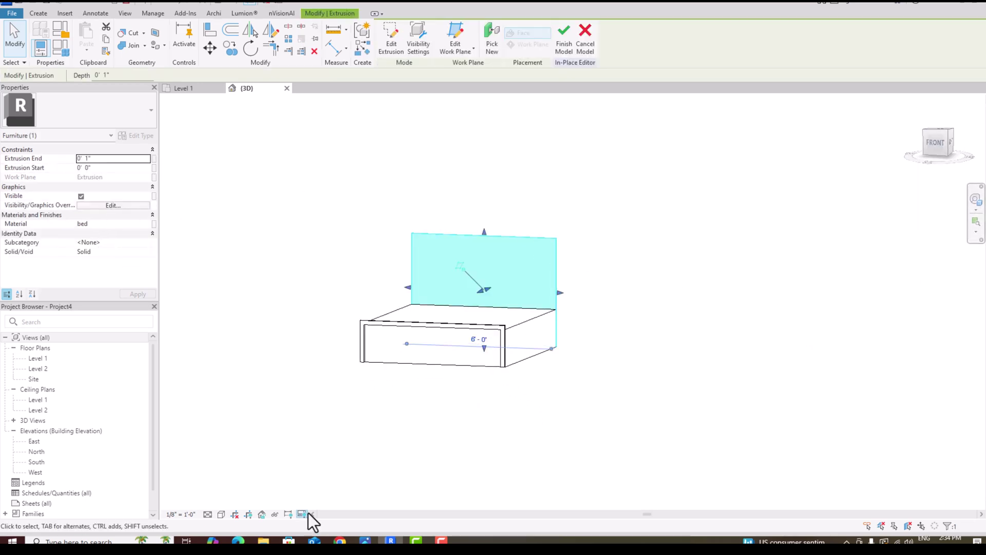
click(365, 540)
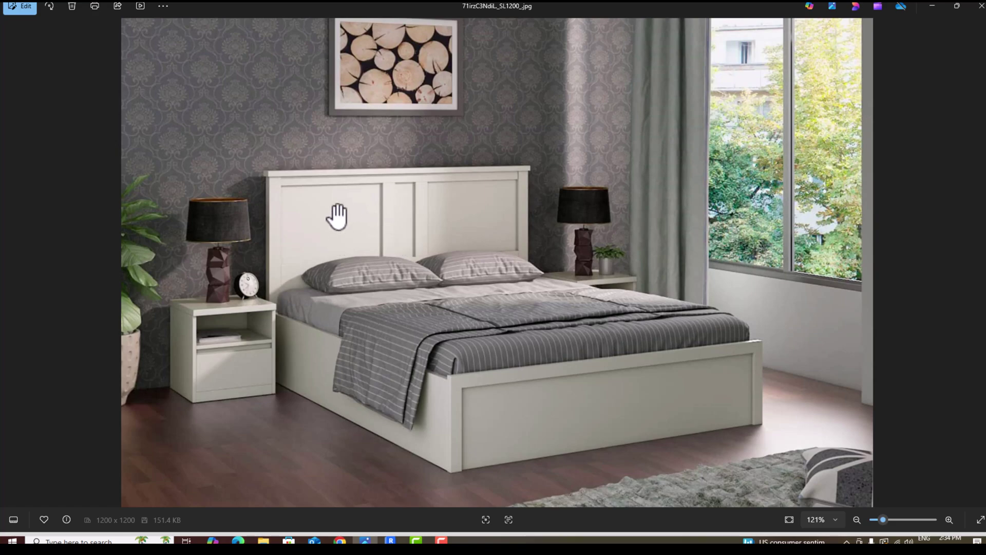
key(alt+Tab)
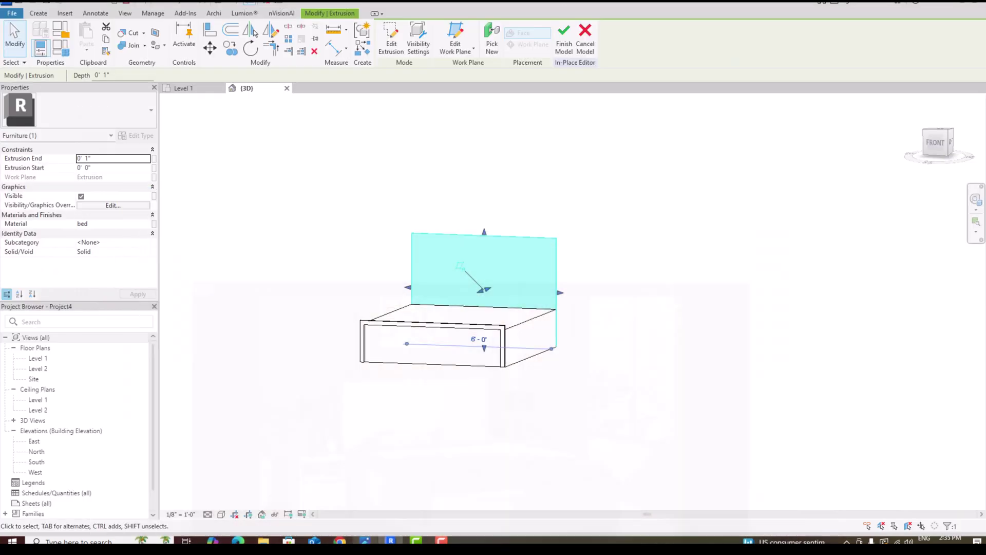
click(670, 219)
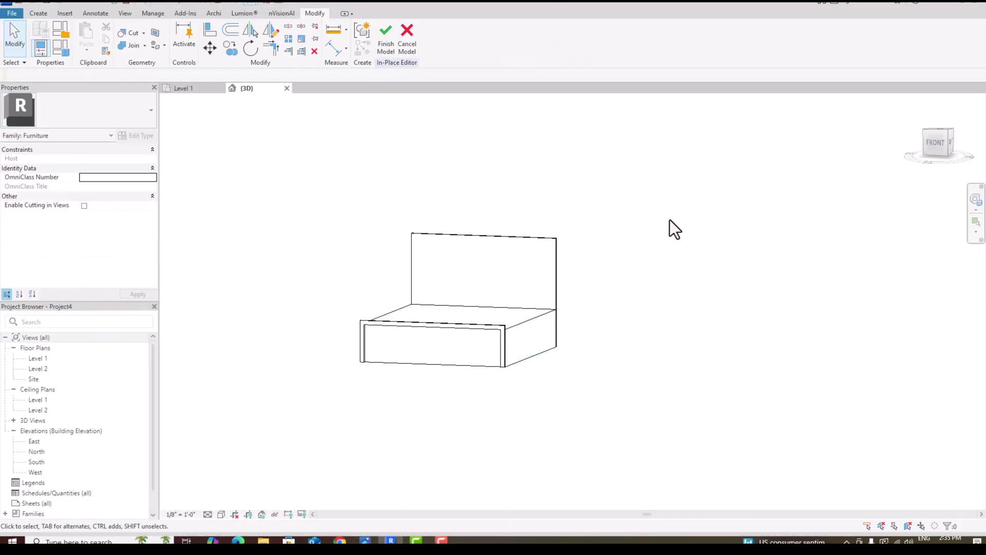
click(930, 142)
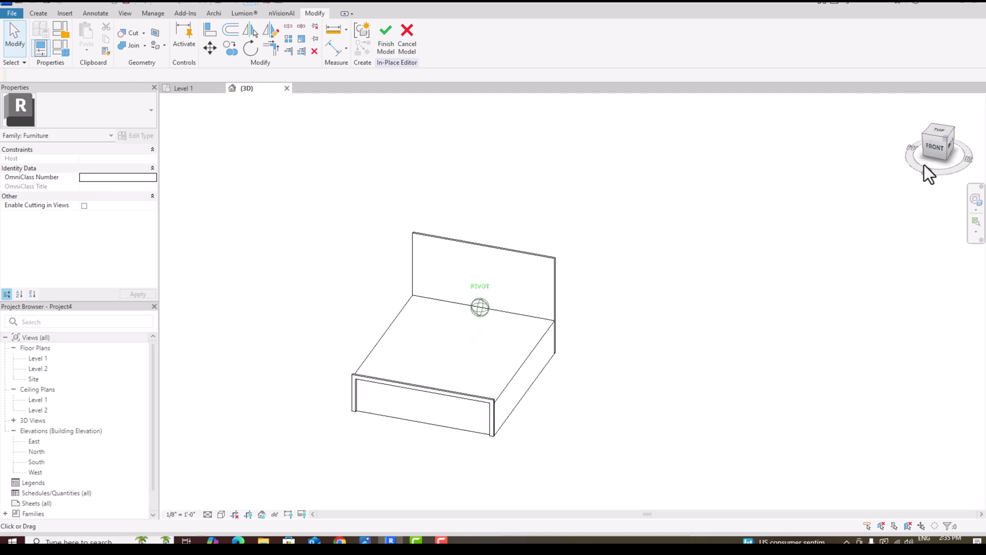
scroll(545, 237, up, 5)
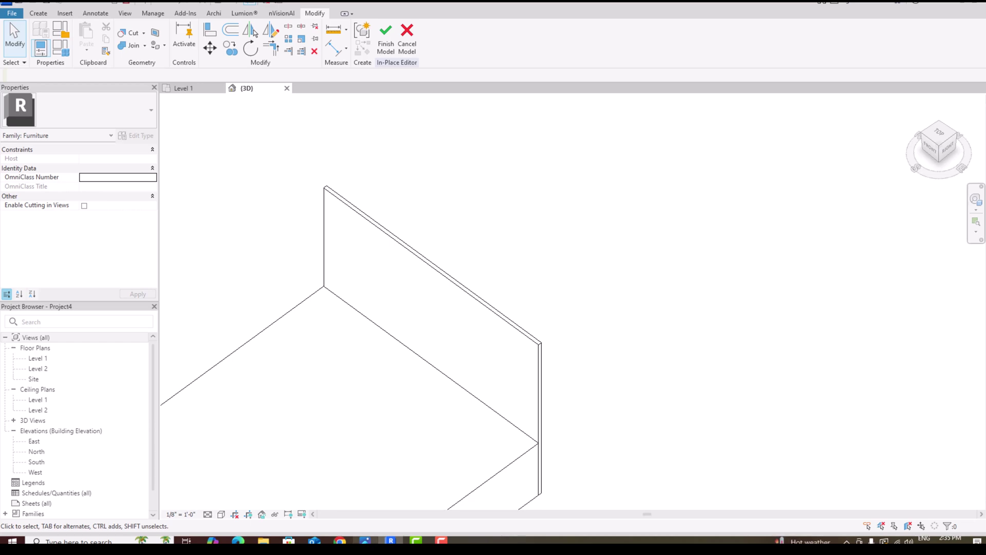
key(alt+Tab)
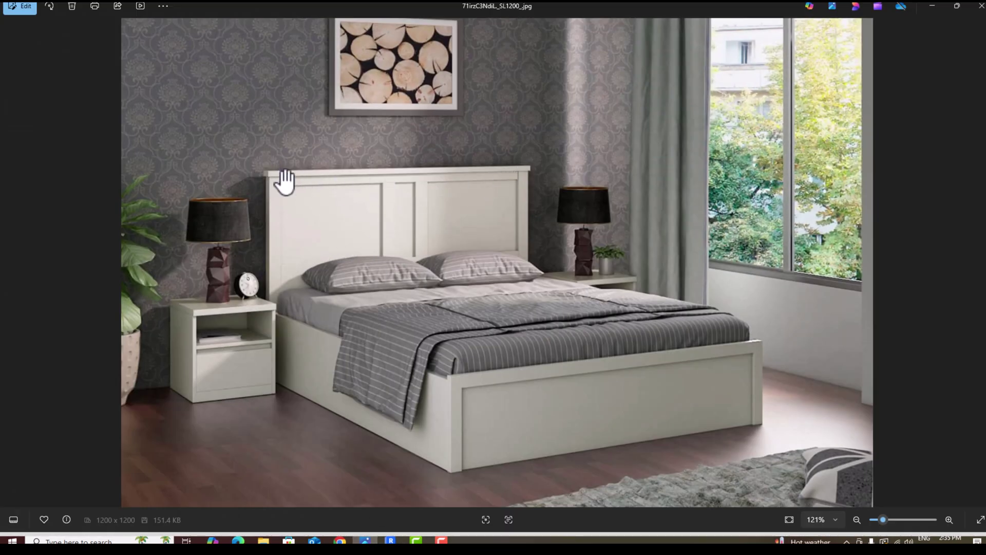
click(390, 541)
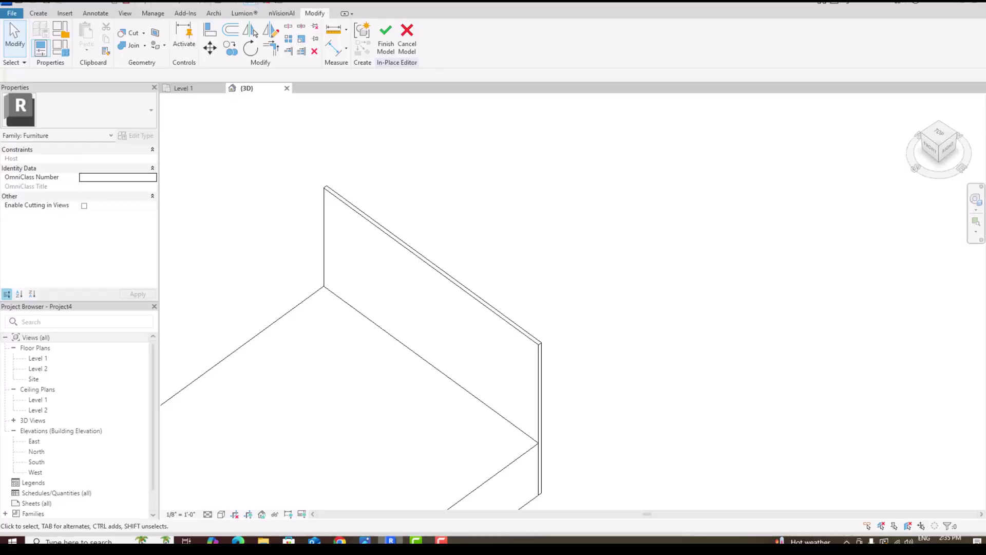
- Start a new extrusion with the headboard panel's narrow top face picked as its work plane
click(38, 14)
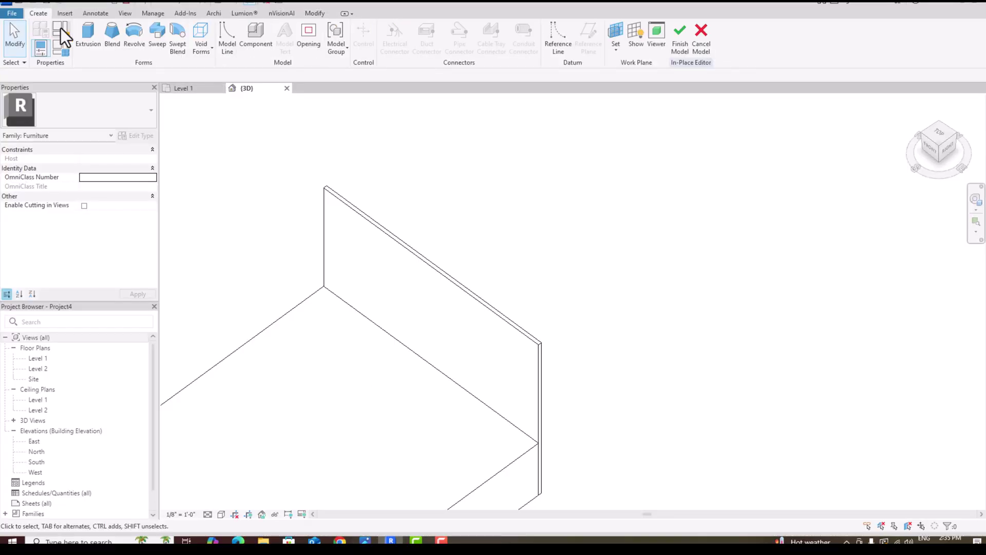
click(83, 37)
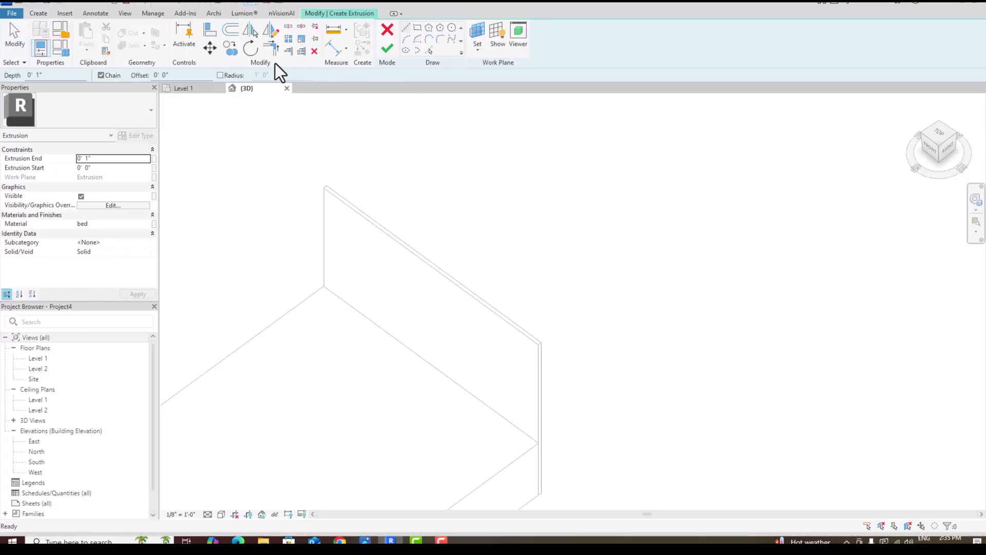
click(481, 51)
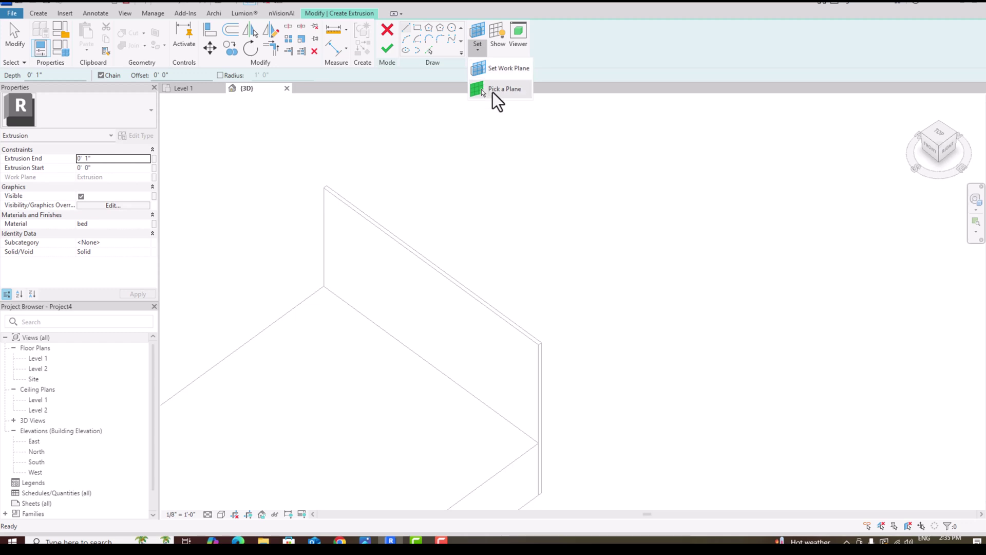
click(493, 91)
scroll(412, 264, up, 4)
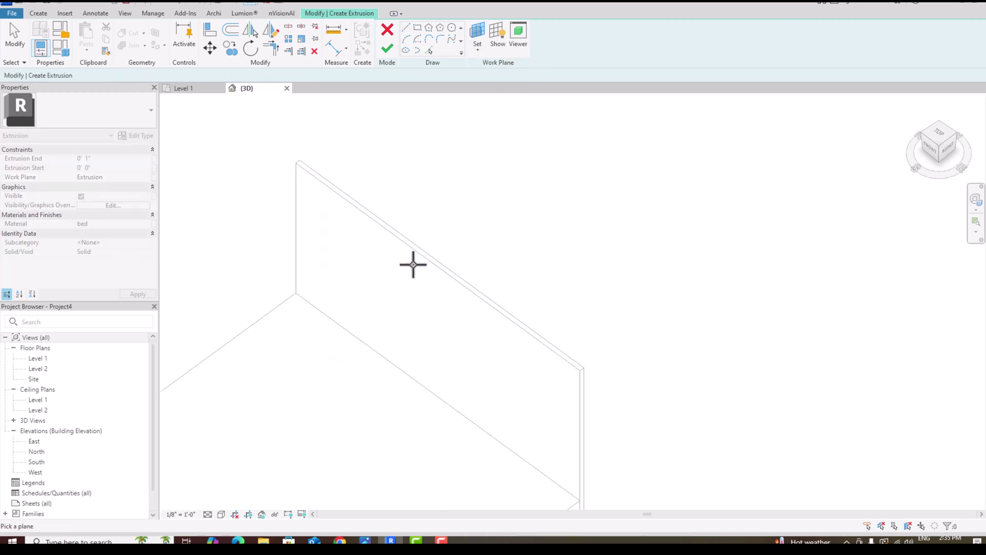
click(426, 243)
scroll(433, 236, down, 3)
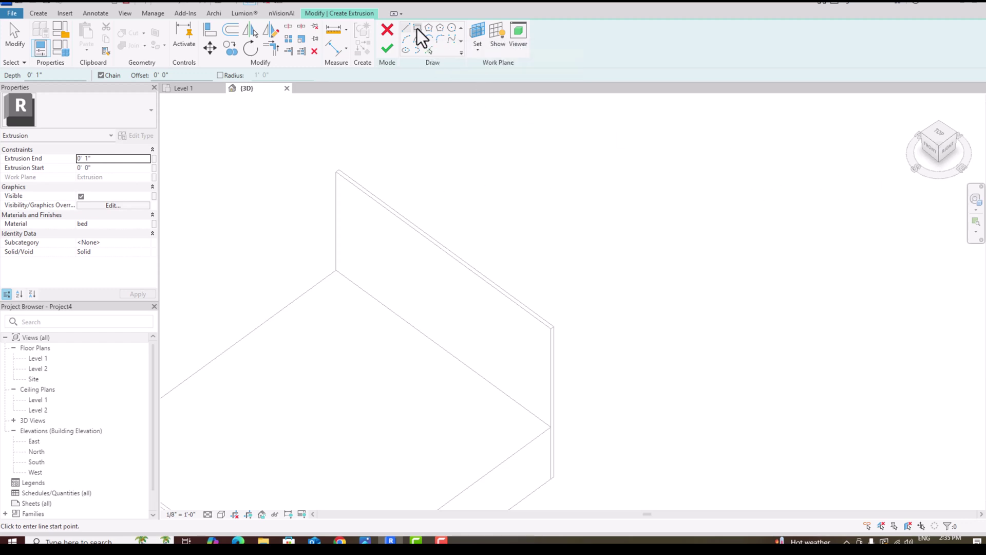
- Sketch a rectangle over the headboard's full top face, corner to corner, and finish it as a 1" thick cap extrusion
click(417, 29)
scroll(342, 172, up, 2)
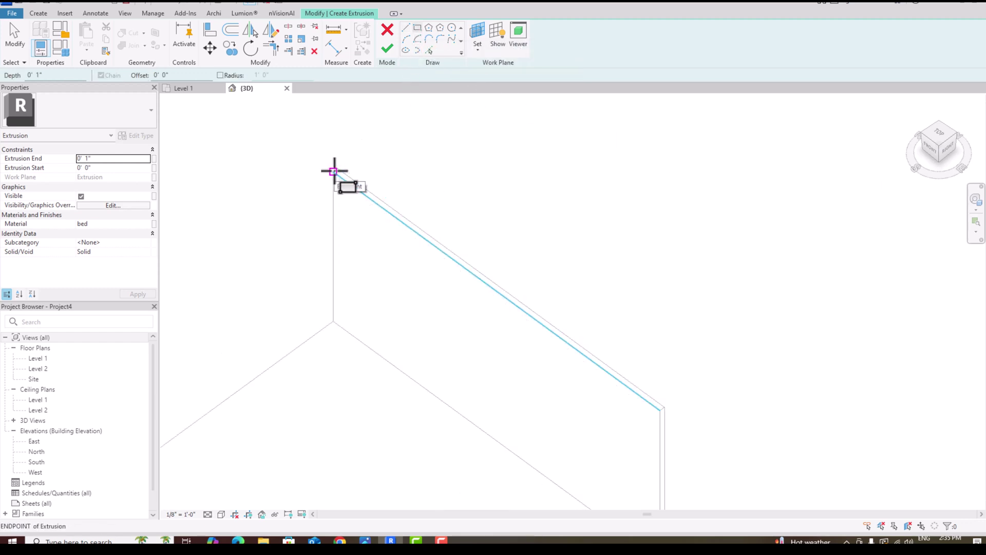
click(334, 171)
scroll(666, 407, up, 2)
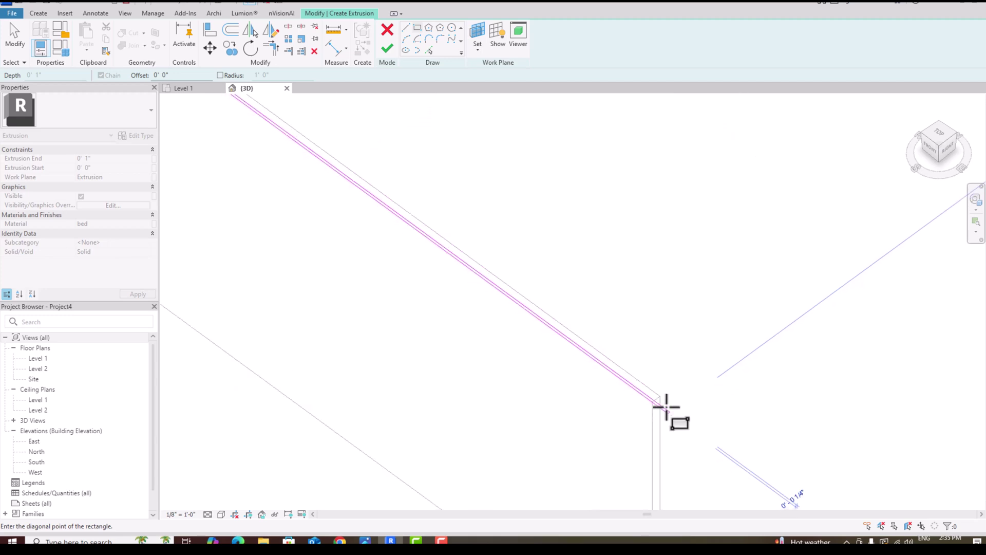
click(660, 395)
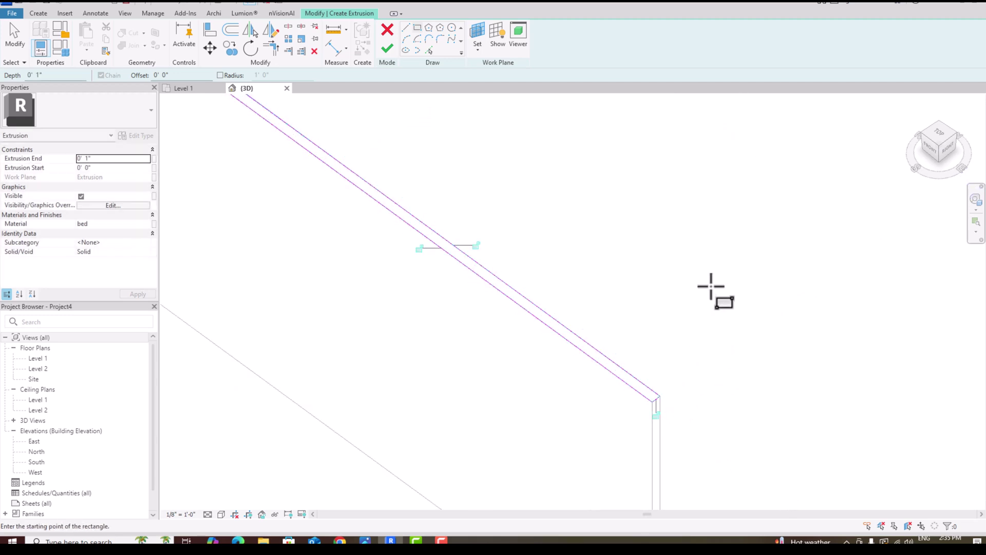
scroll(711, 286, down, 2)
scroll(664, 275, down, 1)
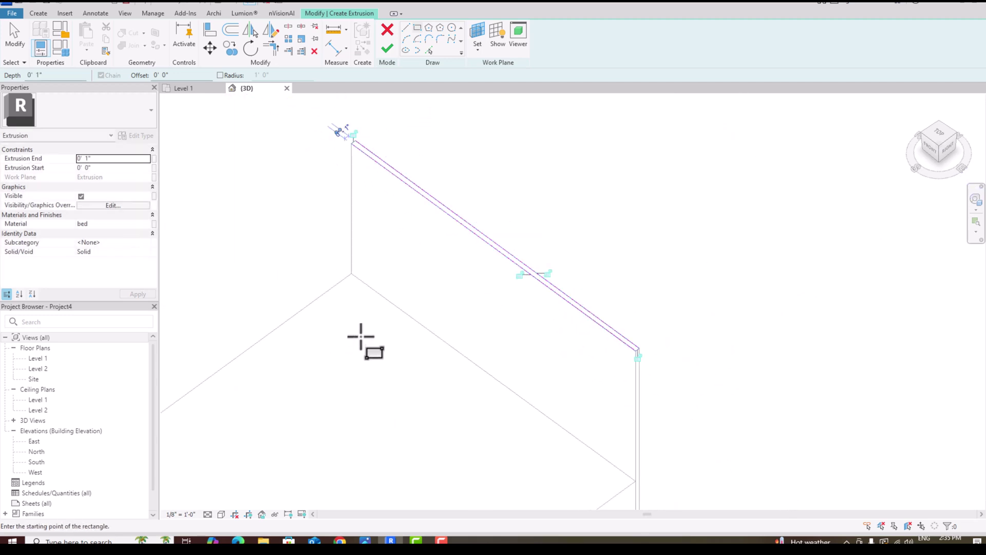
click(104, 158)
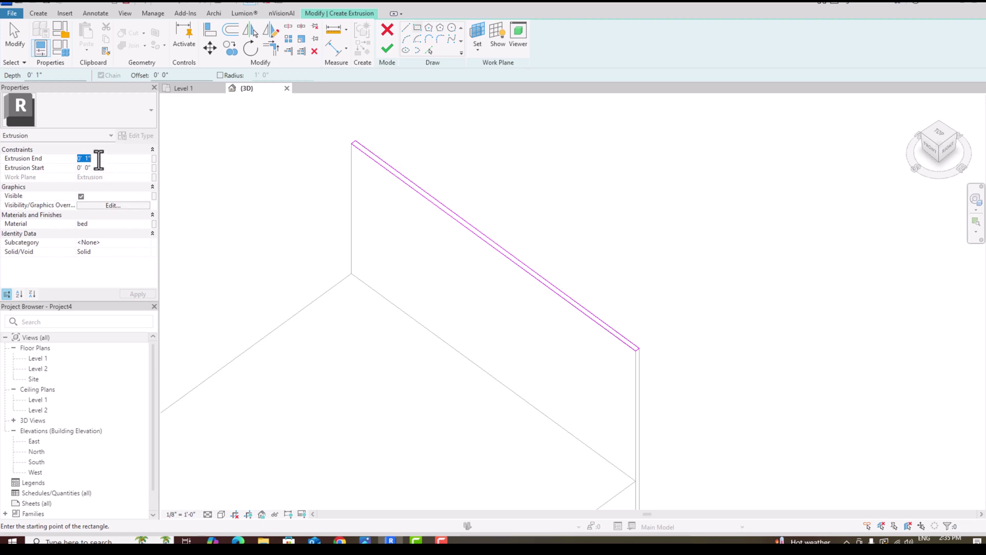
click(388, 51)
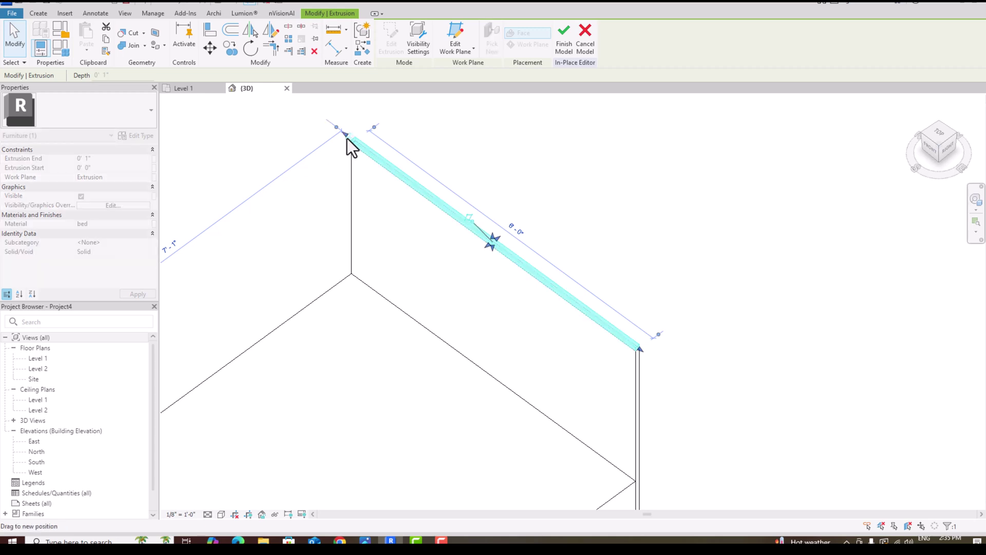
- Stretch the cap about 1" past both ends of the headboard to 6'-2" long and widen it across the panel's thickness
drag(347, 138, 342, 134)
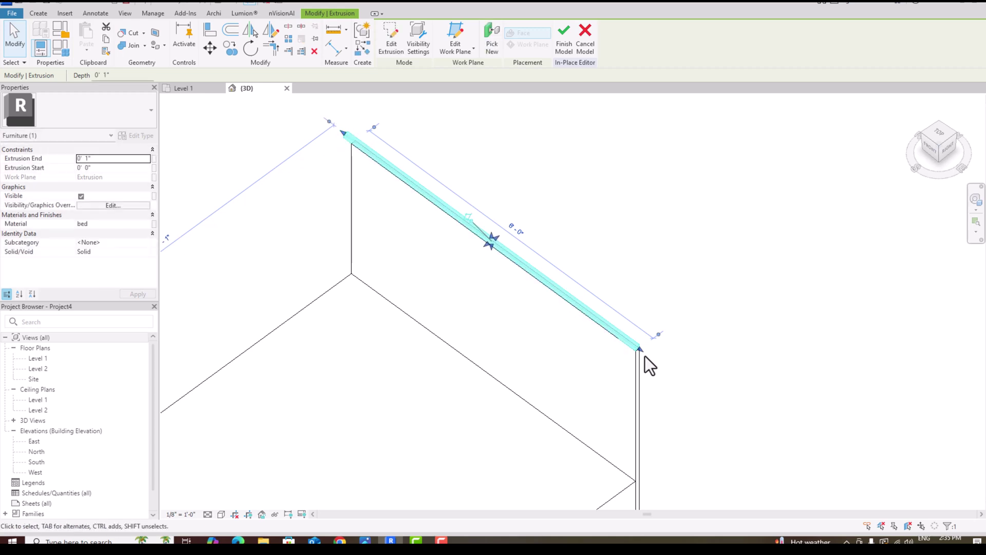
drag(640, 350, 644, 354)
click(679, 267)
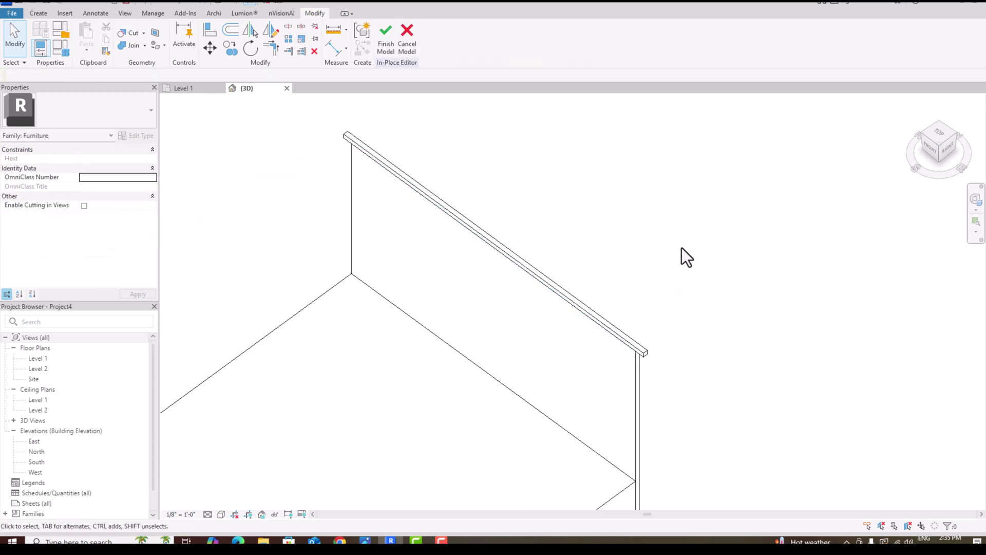
click(470, 226)
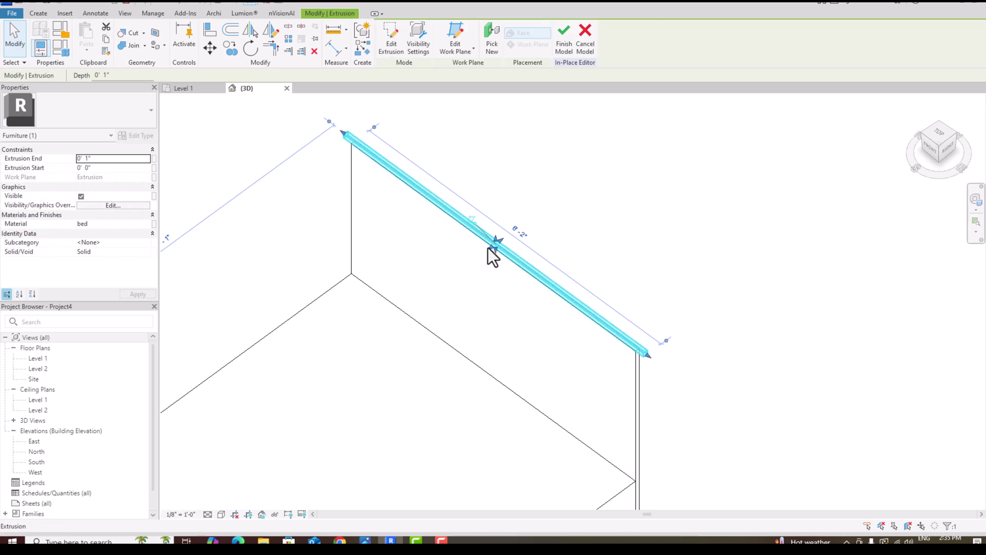
mouse_move(490, 249)
mouse_down()
mouse_move(503, 237)
mouse_move(501, 246)
mouse_up()
click(584, 205)
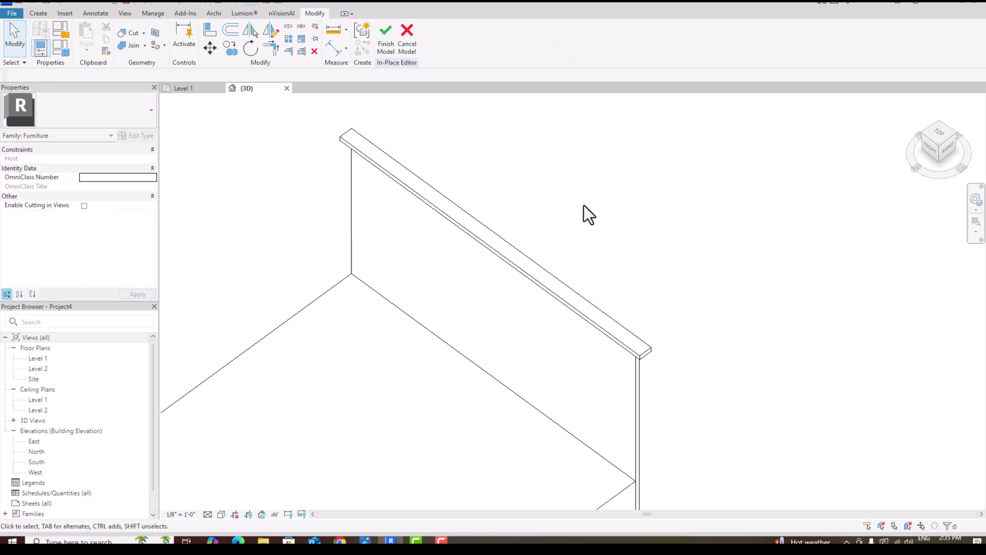
- Check the headboard cap in the reference photo and raise the cap extrusion's thickness to about 2 31/64"
scroll(584, 205, down, 5)
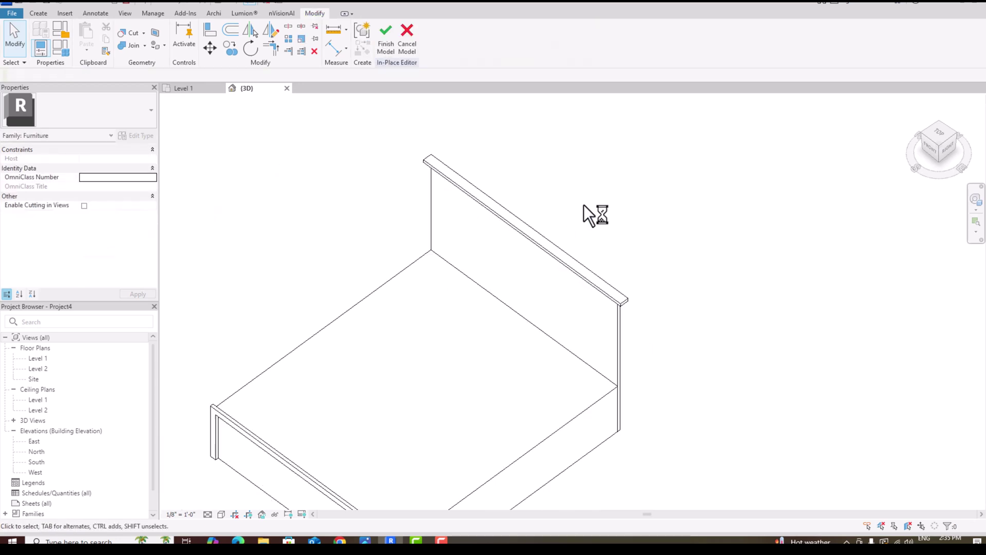
click(366, 541)
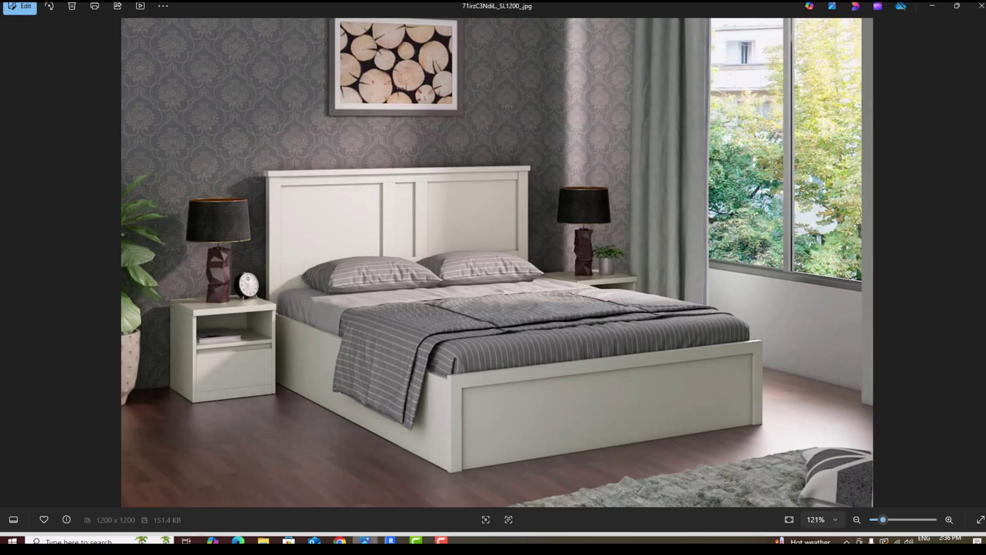
click(366, 540)
click(366, 541)
key(alt+Tab)
scroll(615, 294, up, 5)
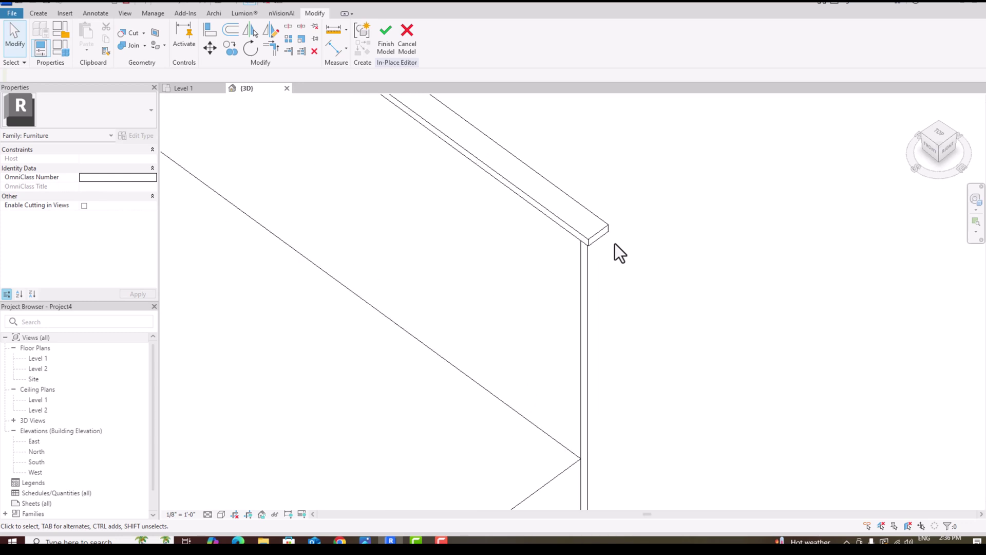
click(606, 226)
scroll(624, 270, down, 2)
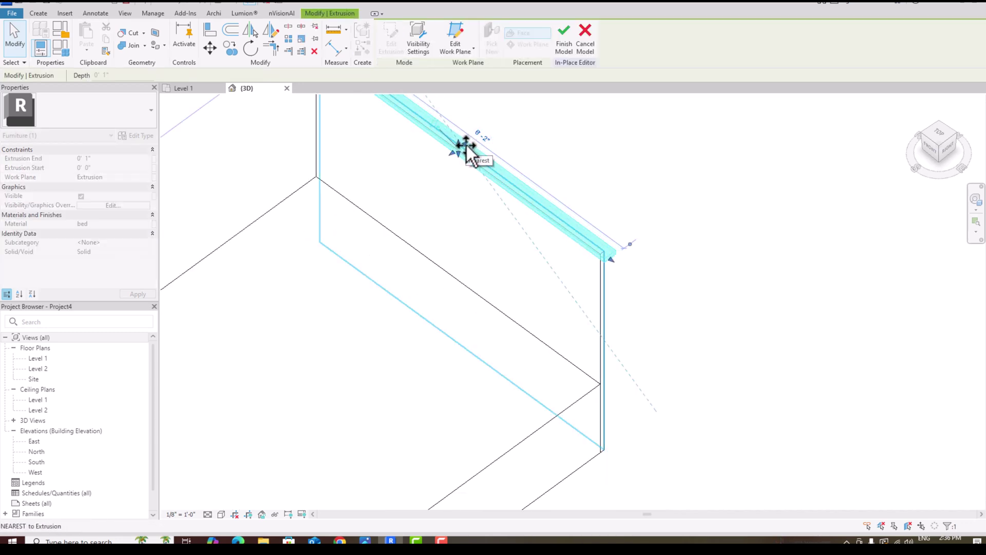
click(671, 183)
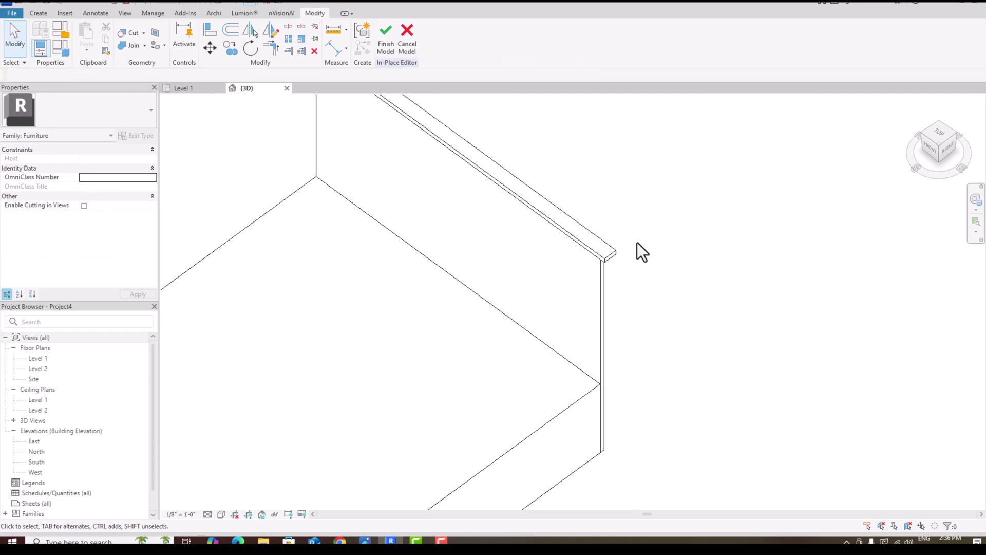
click(608, 258)
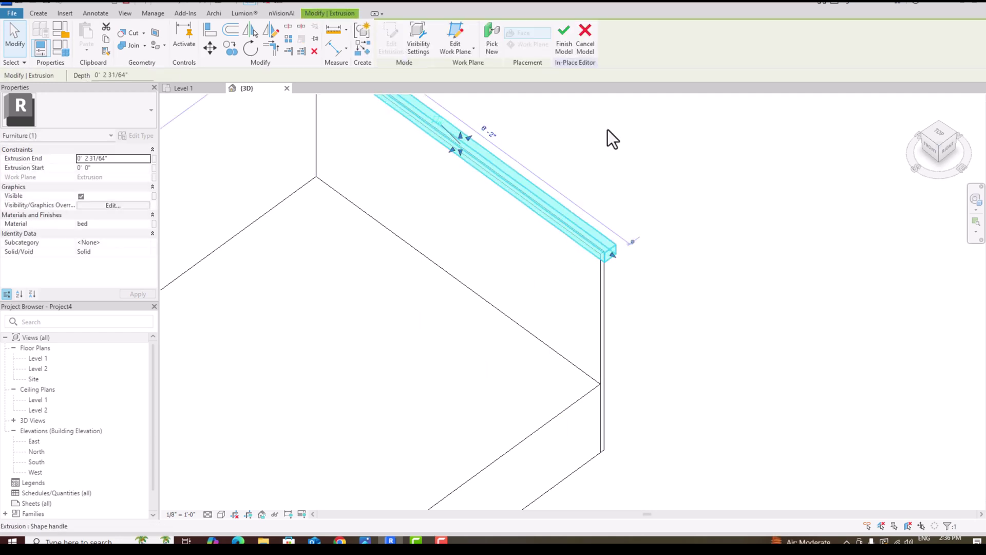
click(614, 149)
scroll(689, 318, down, 3)
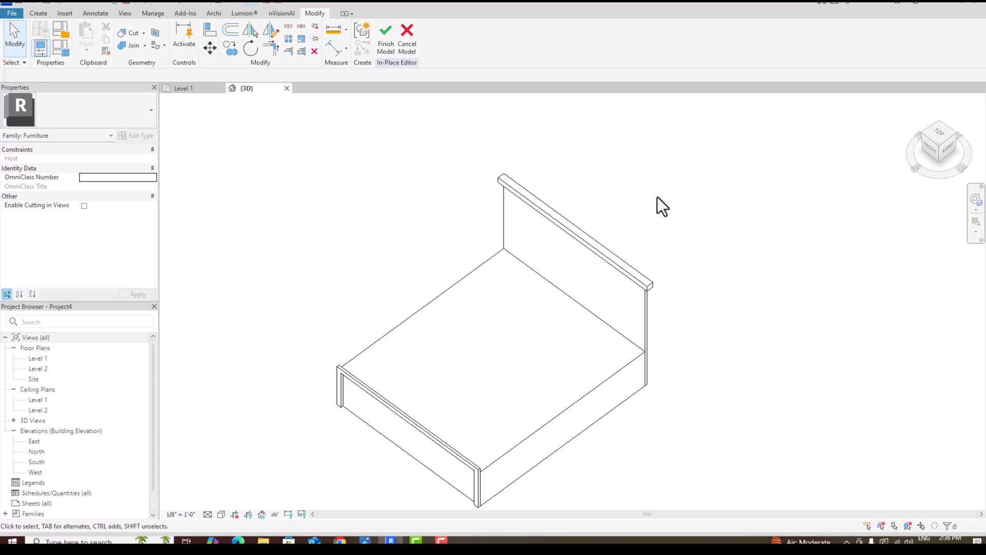
- Thicken the headboard panel by stretching its face to match the depth of the cap above it
shift+middle_drag(874, 170, 351, 120)
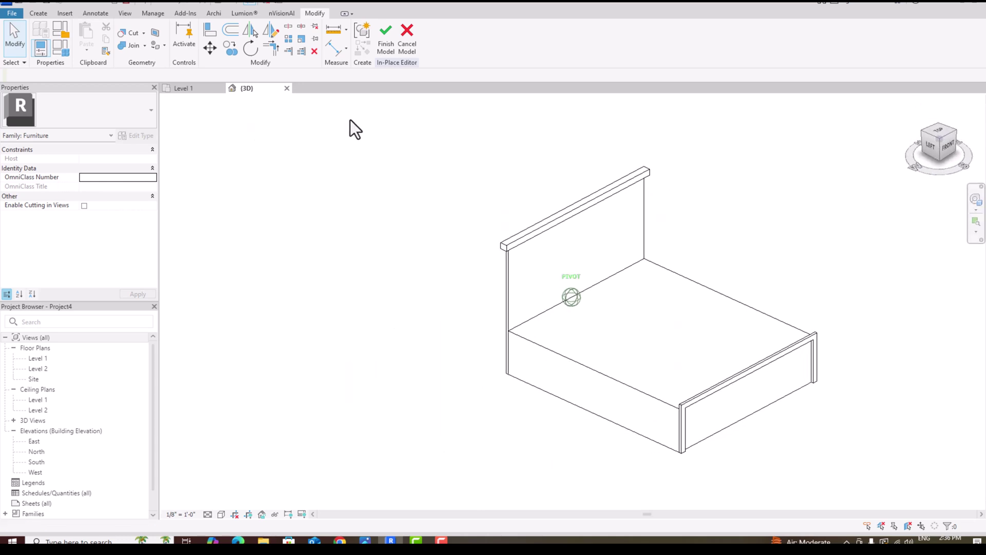
click(508, 276)
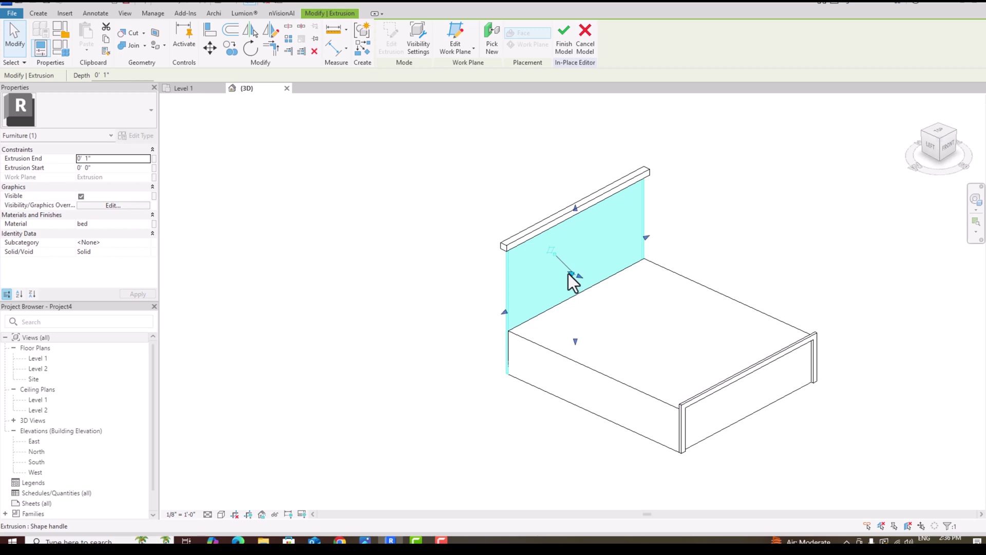
drag(568, 280, 570, 281)
click(414, 288)
scroll(306, 224, down, 2)
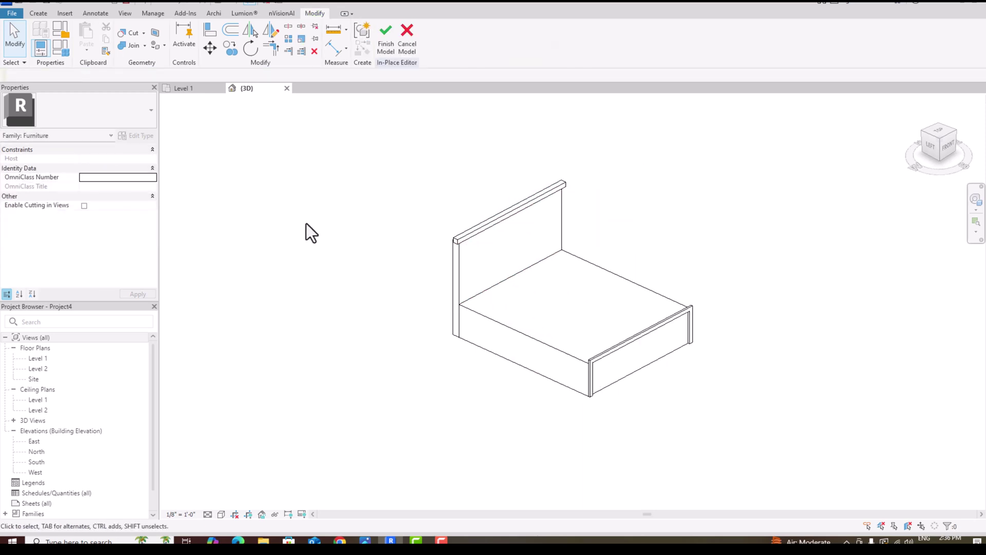
scroll(601, 248, up, 2)
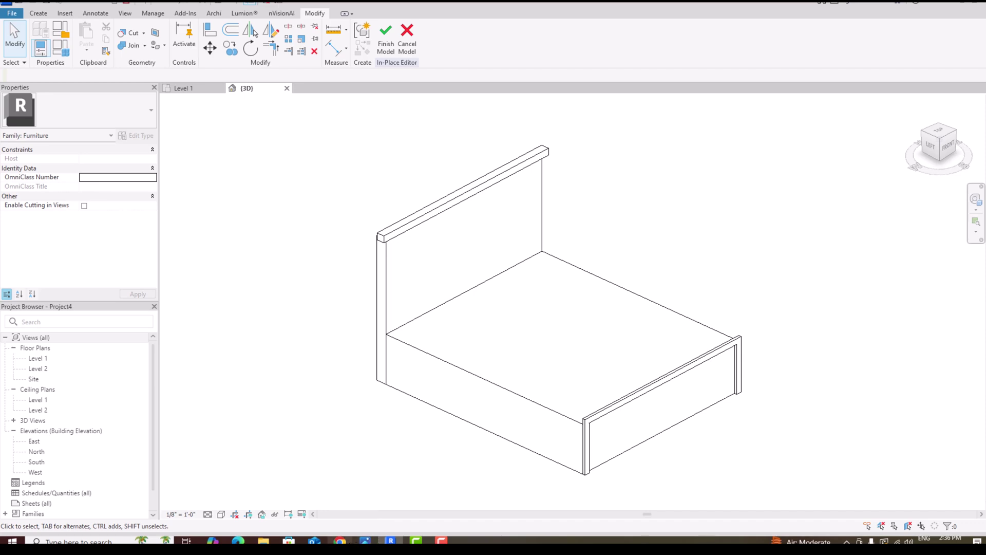
- Check the headboard's recessed panels in the reference photo and start a void extrusion with the headboard panel's face as its work plane
key(alt+Tab)
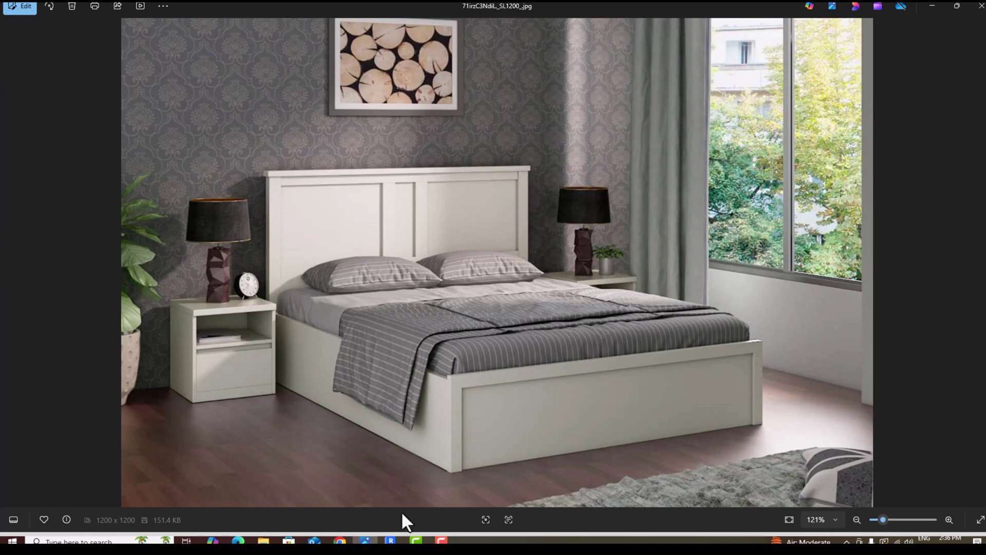
click(392, 541)
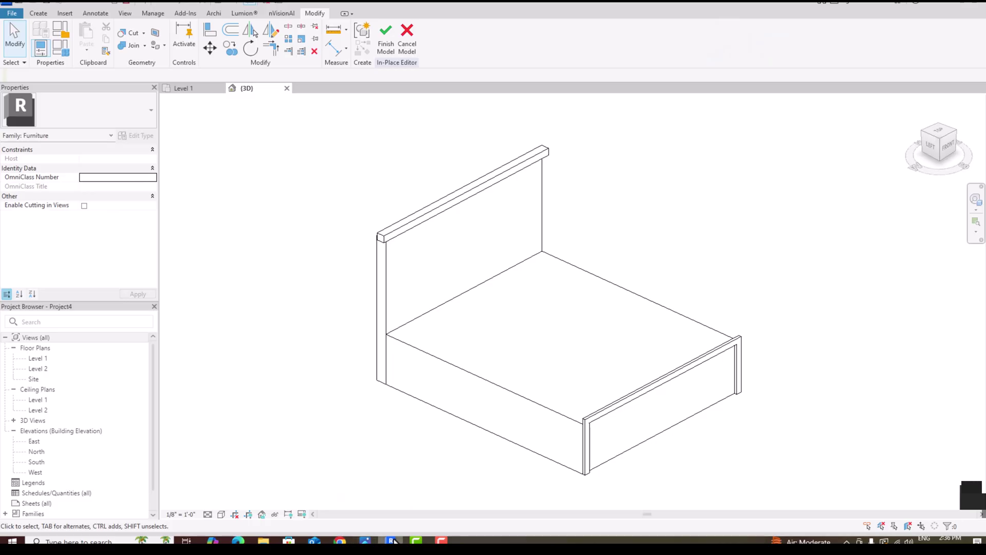
click(945, 147)
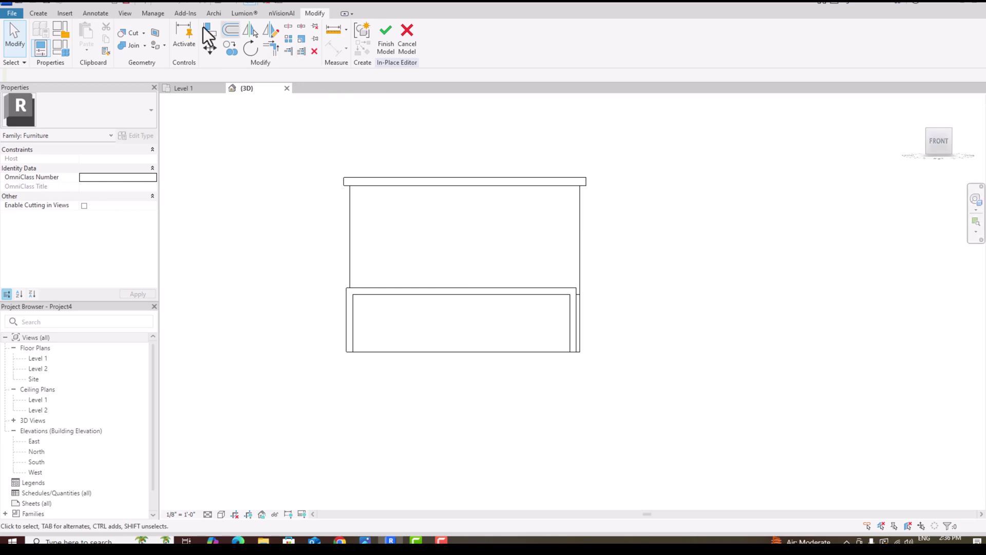
click(37, 14)
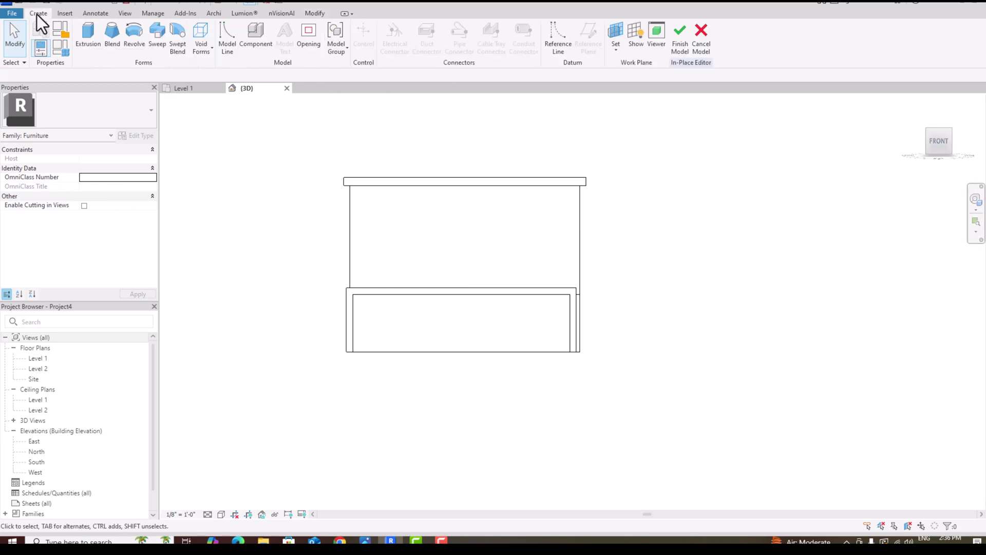
click(208, 51)
click(214, 70)
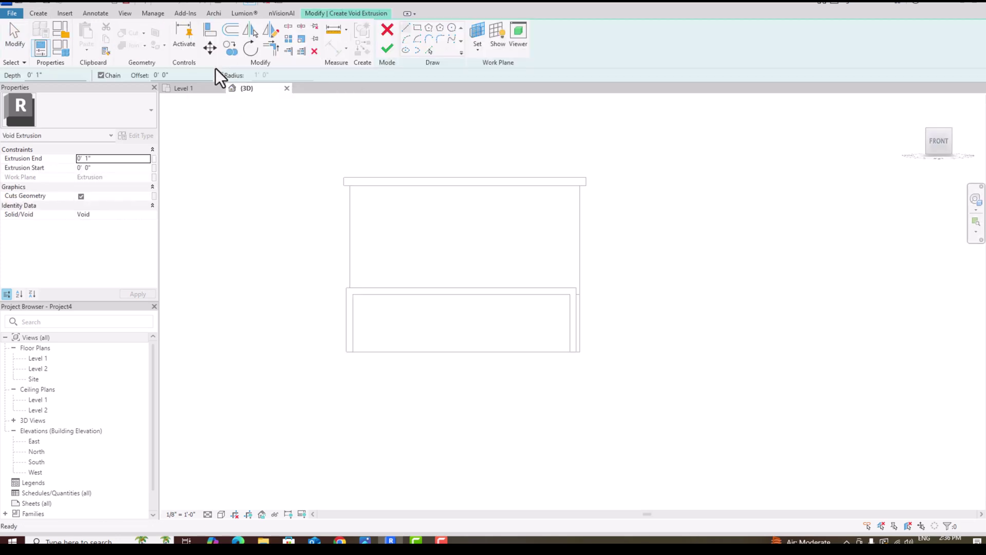
click(479, 51)
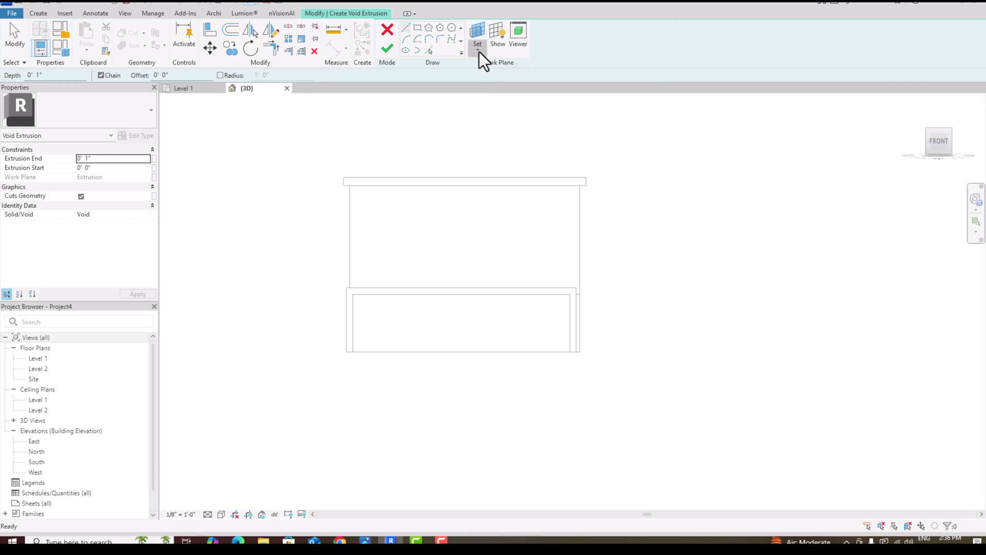
click(500, 90)
click(582, 217)
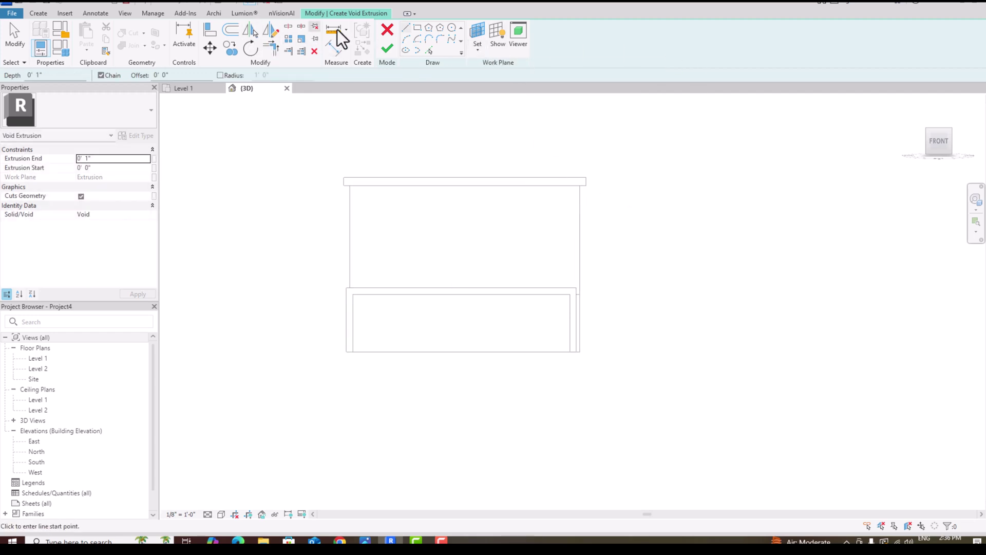
- Sketch a rectangle about 2'-0" wide and 2'-2" high in the left part of the headboard, following the reference photo
click(417, 29)
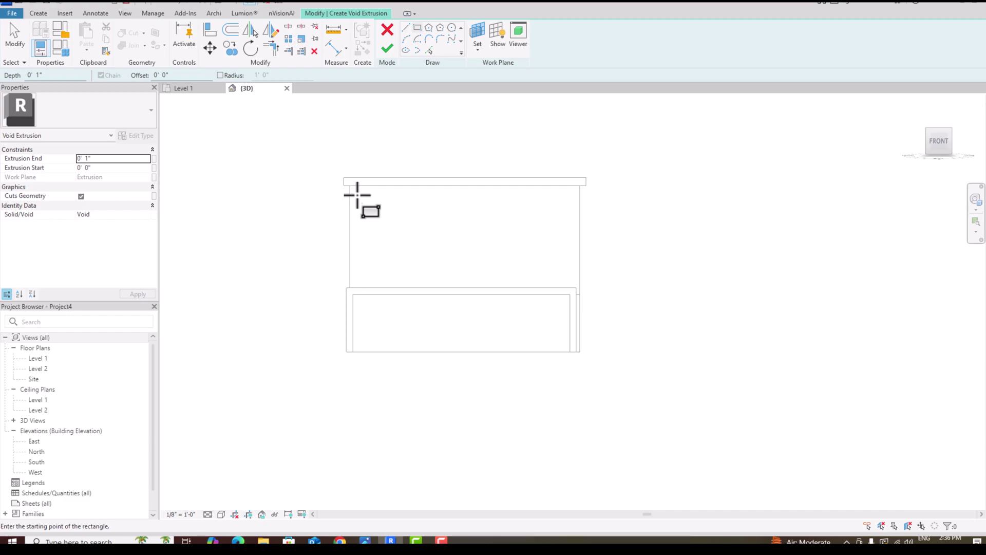
key(alt+Tab)
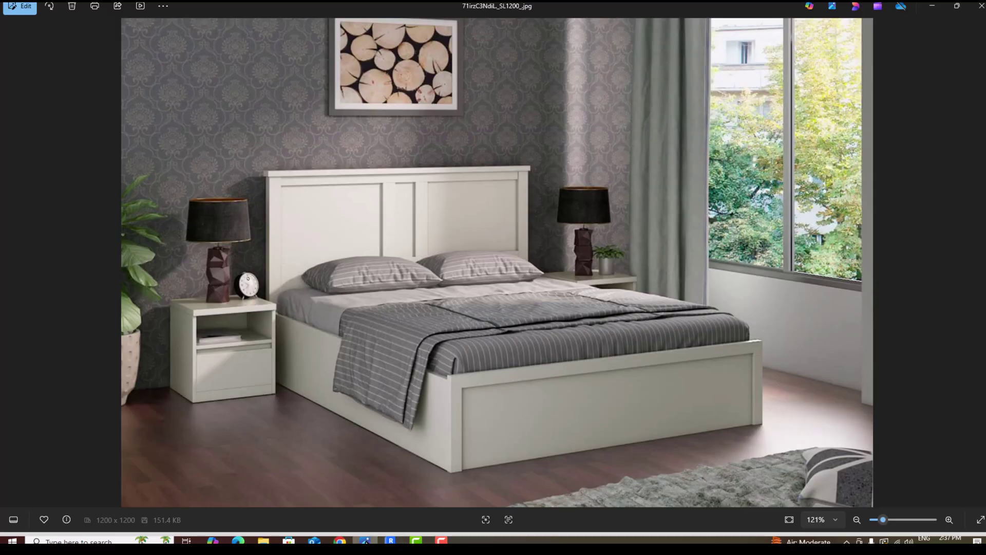
key(alt+F4)
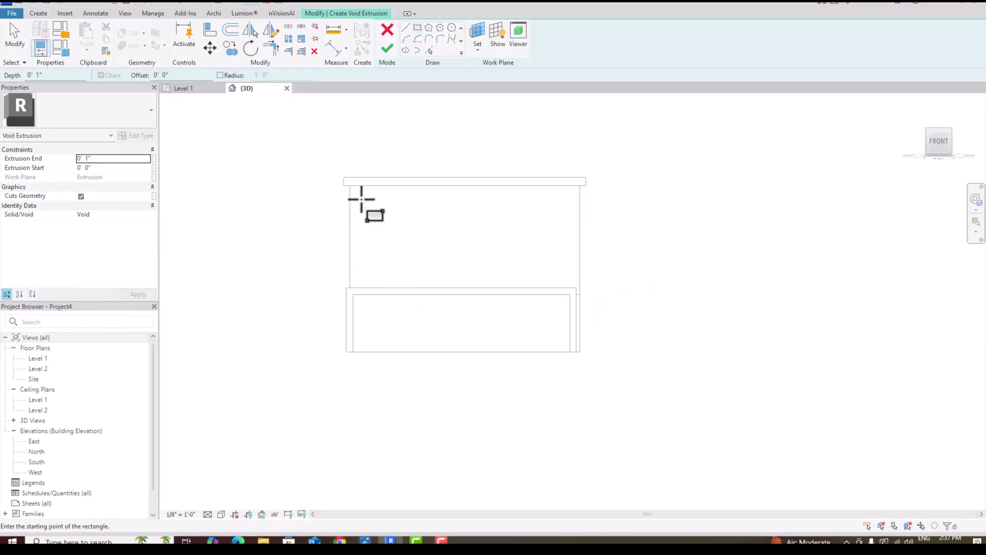
click(362, 197)
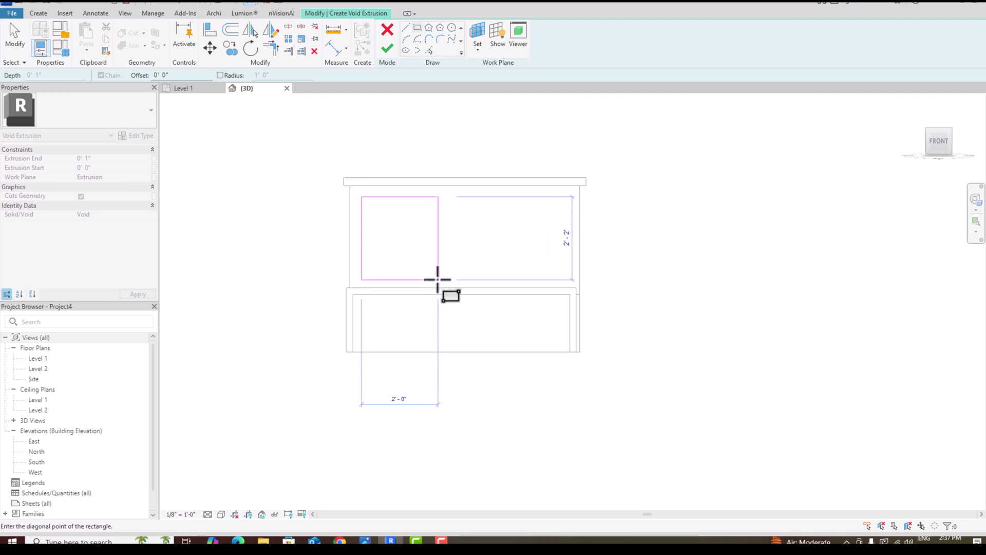
click(438, 280)
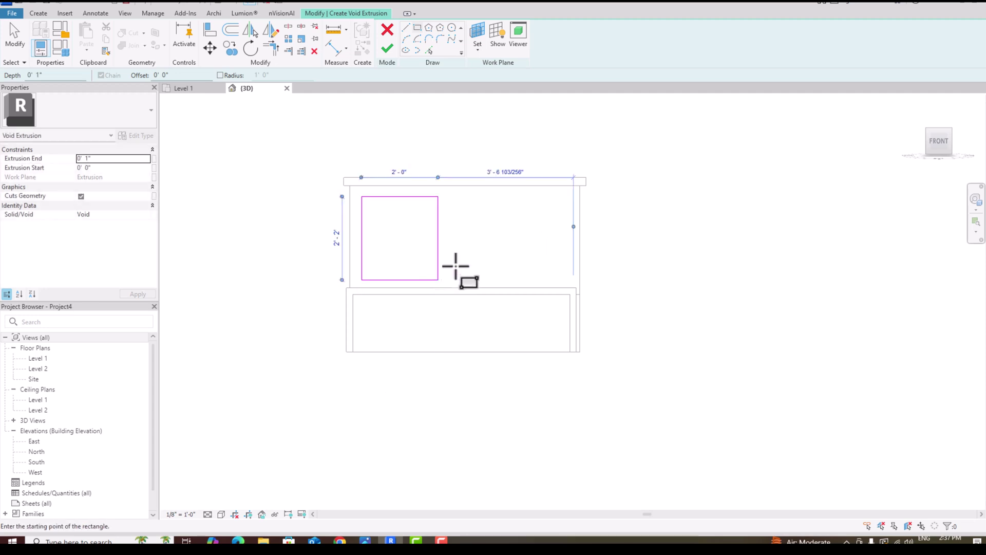
- Set the void extrusion's end to -1" and leave the rectangle tool
click(113, 160)
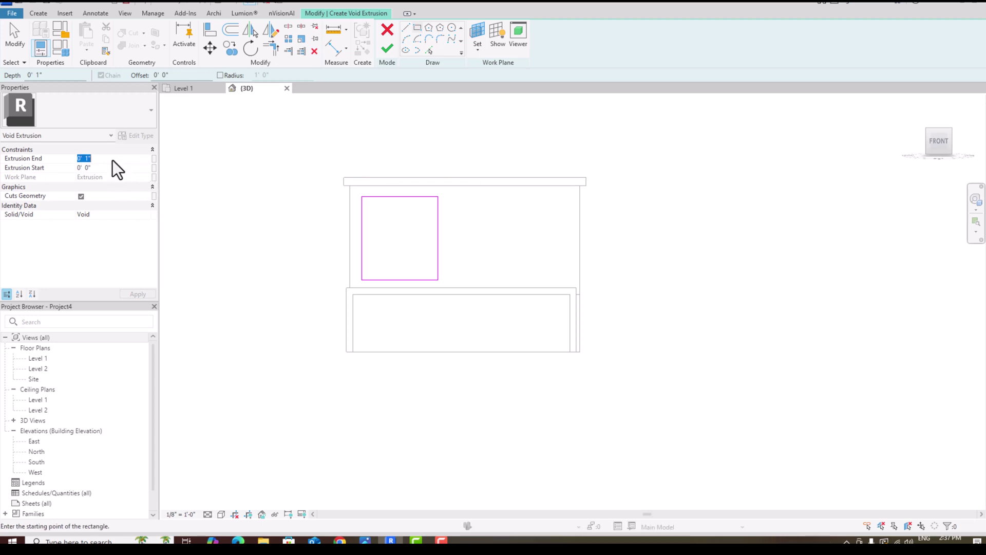
text(-)
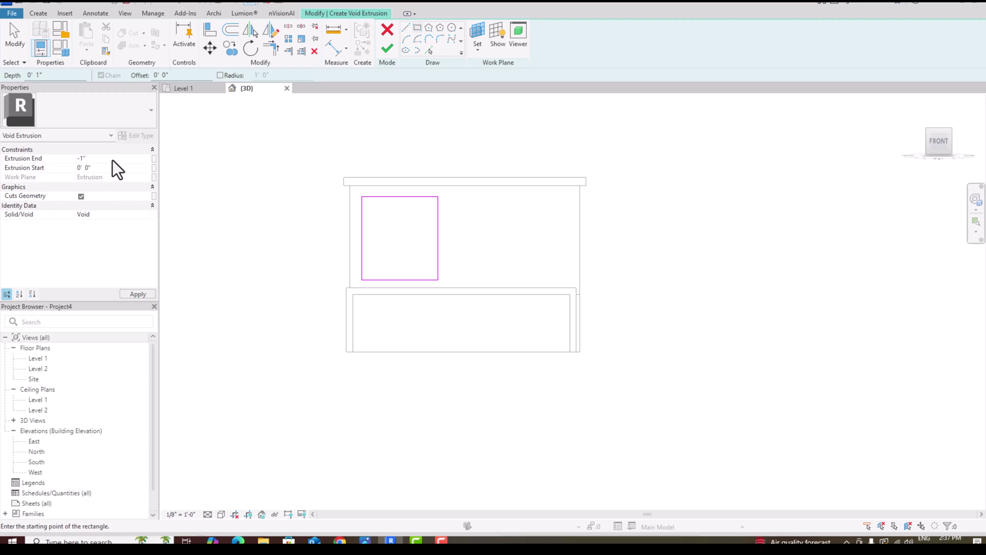
click(141, 295)
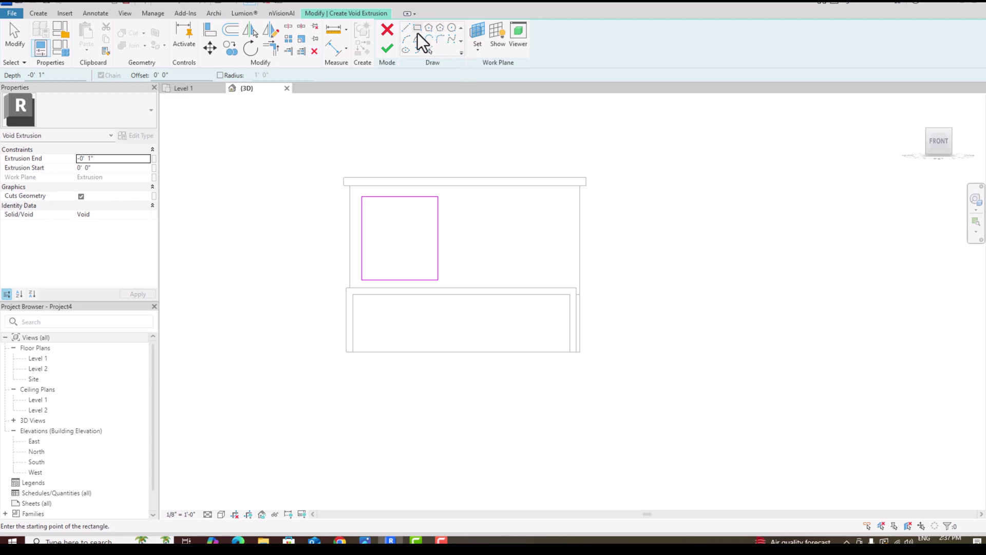
key(Escape)
key(Escape)
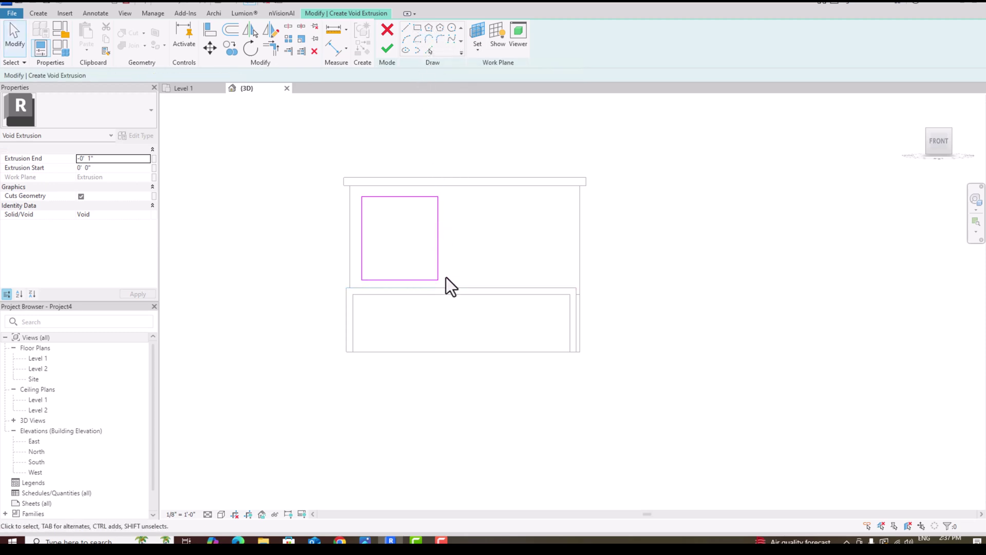
- Copy the whole sketched rectangle about 3'-6" horizontally to the right side of the headboard
drag(446, 282, 358, 189)
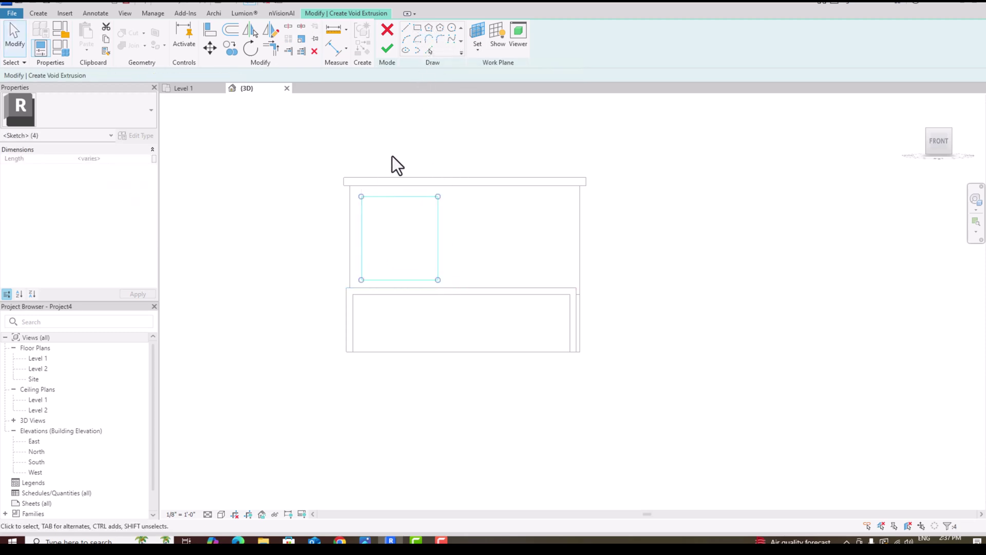
click(233, 56)
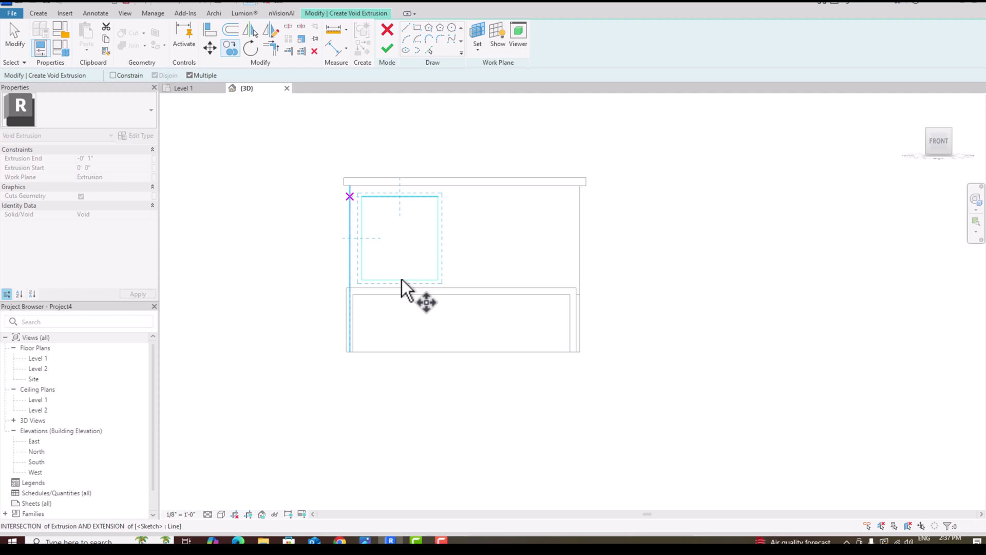
click(362, 280)
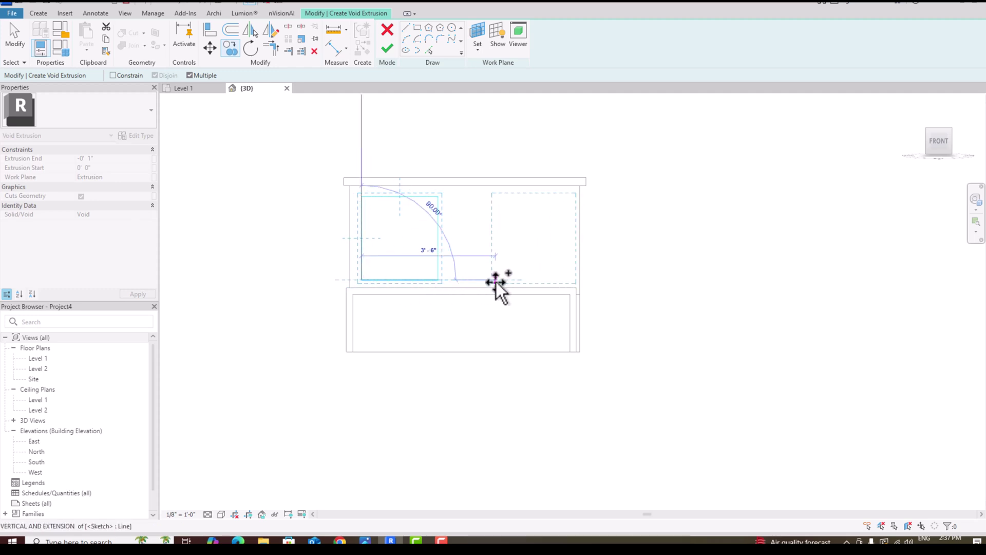
click(497, 282)
key(Escape)
key(Escape)
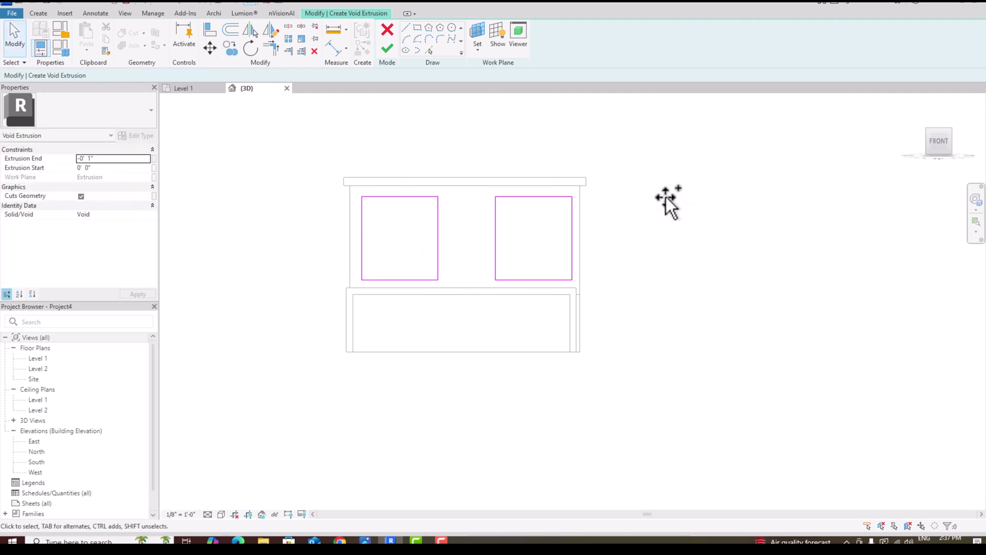
- Sketch a narrow rectangle about 1'-0 1/4" wide and 2'-2" high between the two panels and finish the void extrusion
click(417, 28)
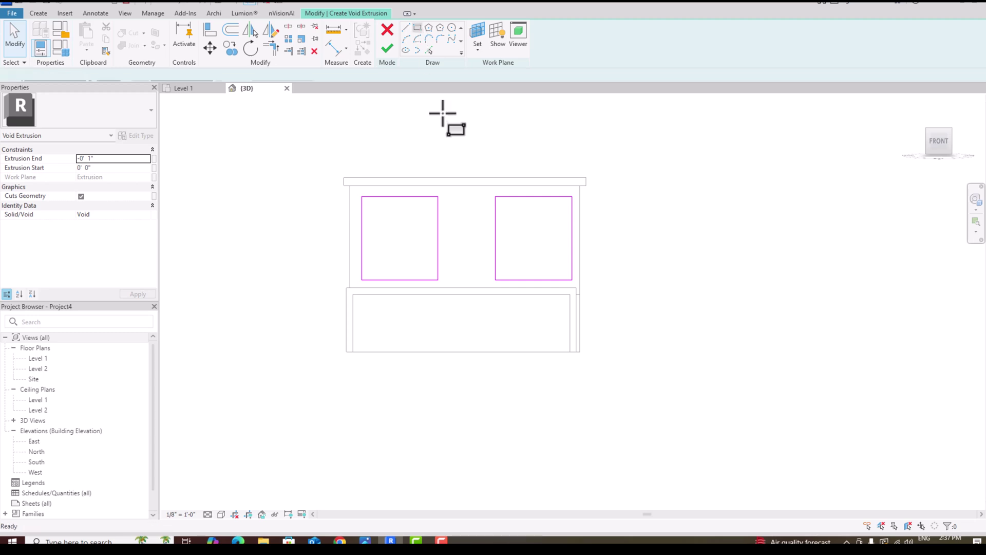
click(448, 197)
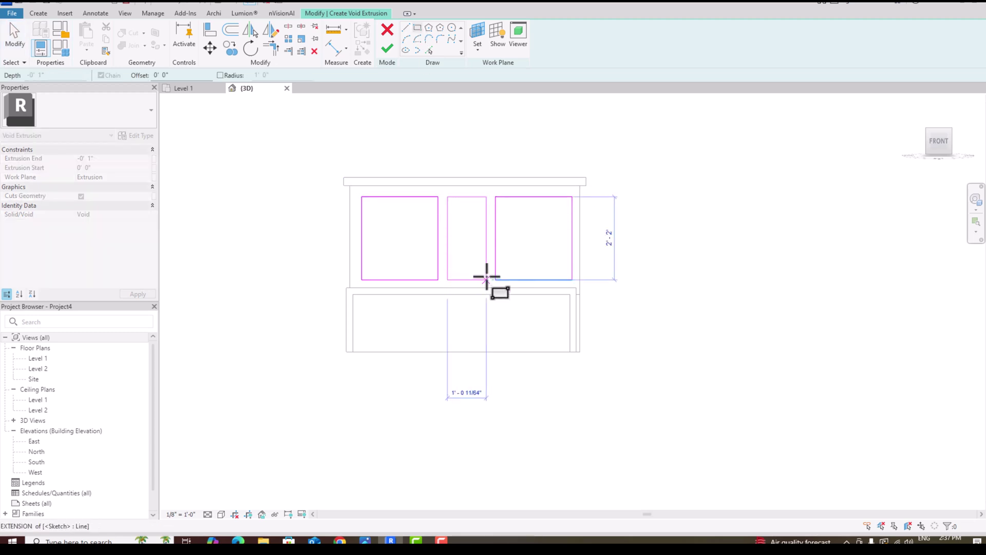
scroll(486, 276, up, 3)
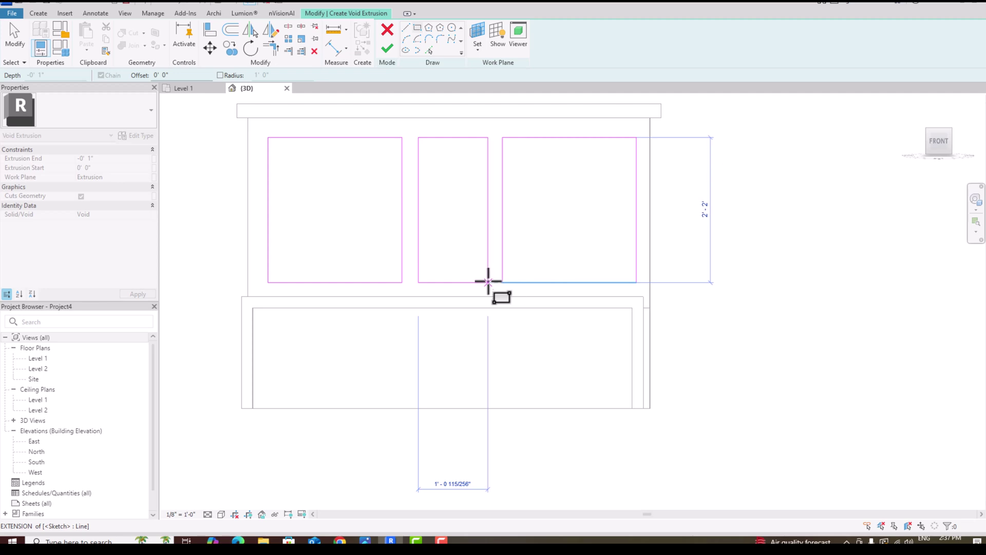
click(488, 281)
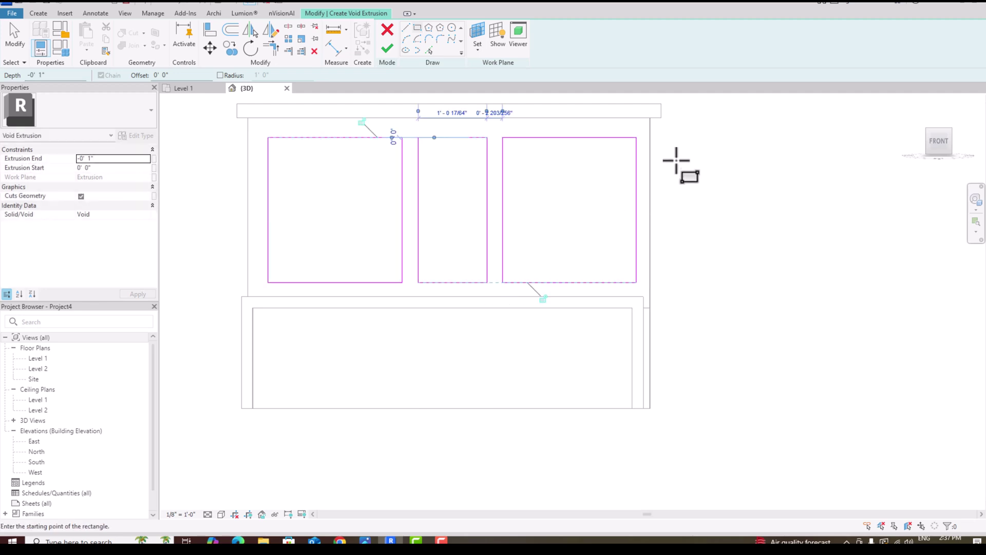
click(386, 49)
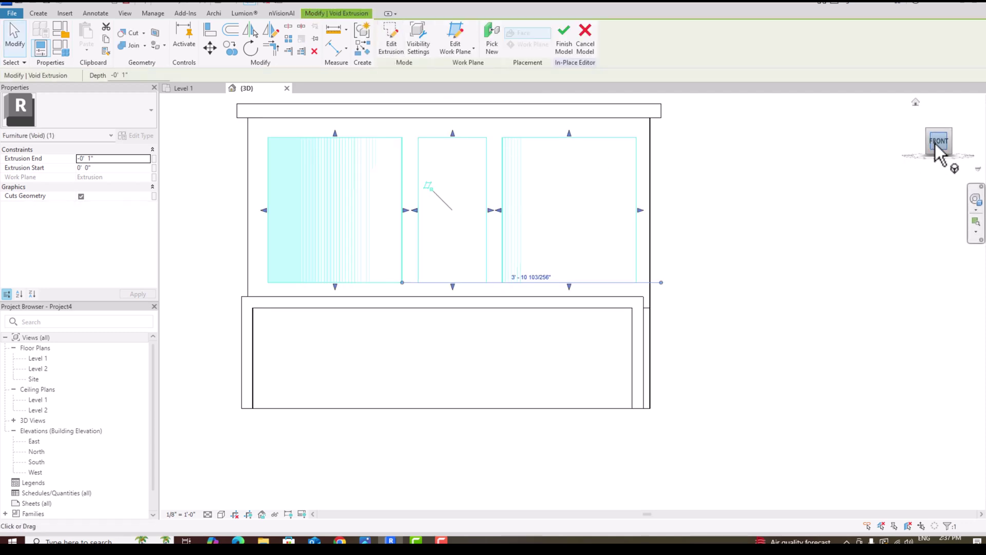
mouse_move(940, 149)
mouse_down()
mouse_move(958, 160)
mouse_move(213, 168)
mouse_move(232, 171)
mouse_up()
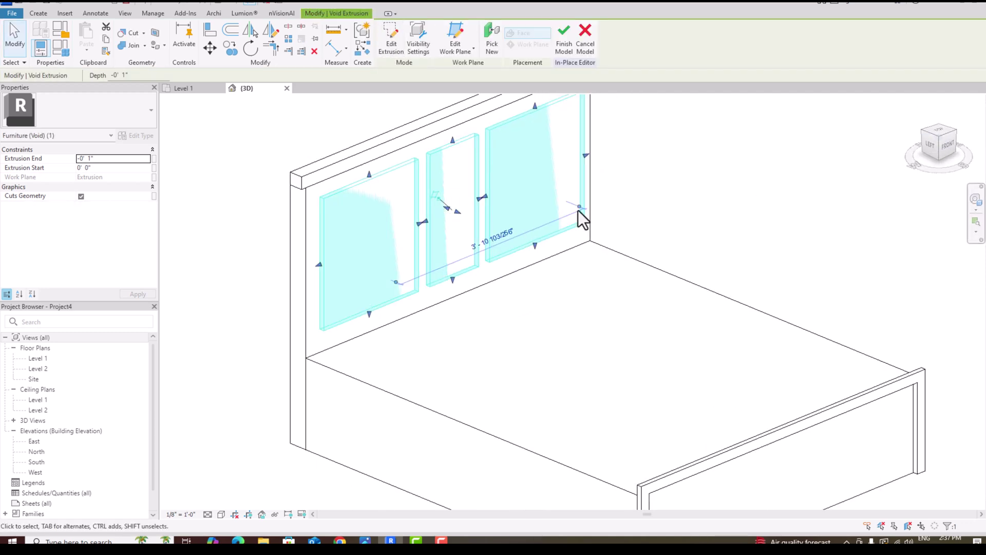
click(220, 233)
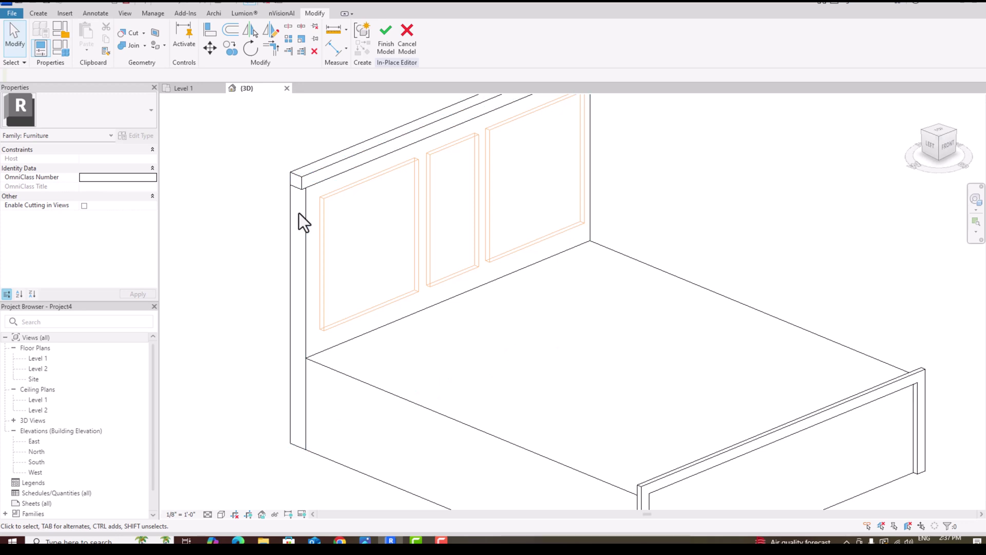
- Try to cut the headboard panel with the three-rectangle void, and finish the in-place model
click(129, 33)
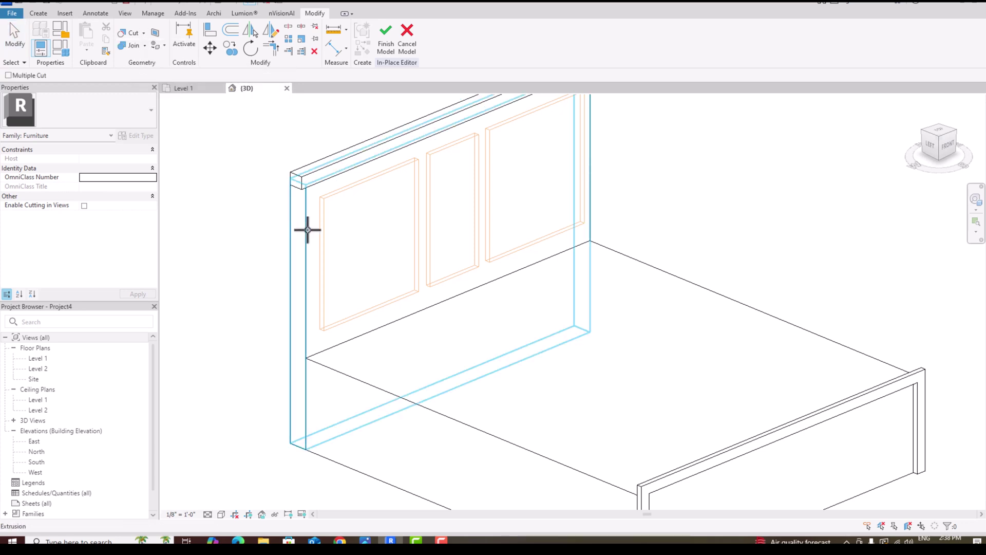
click(311, 226)
click(324, 228)
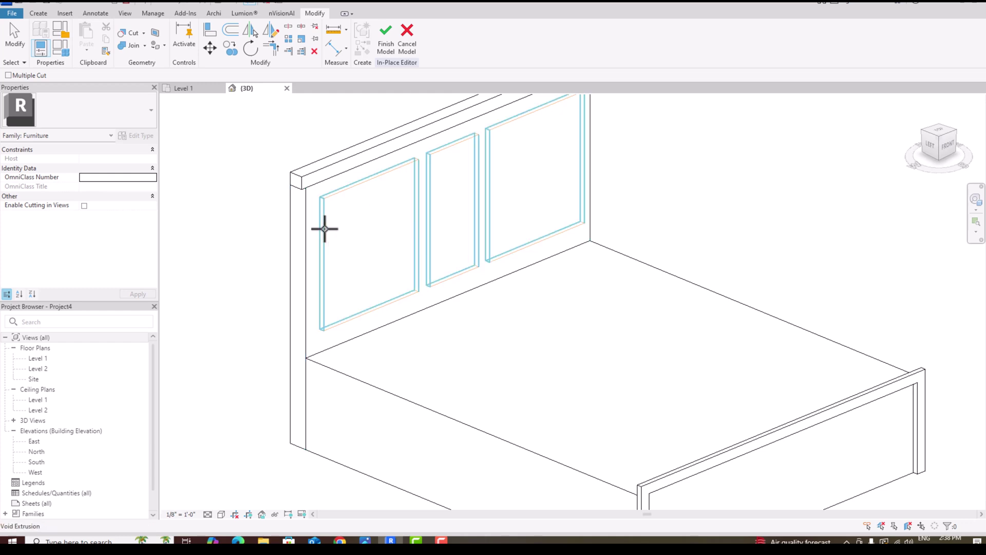
click(325, 228)
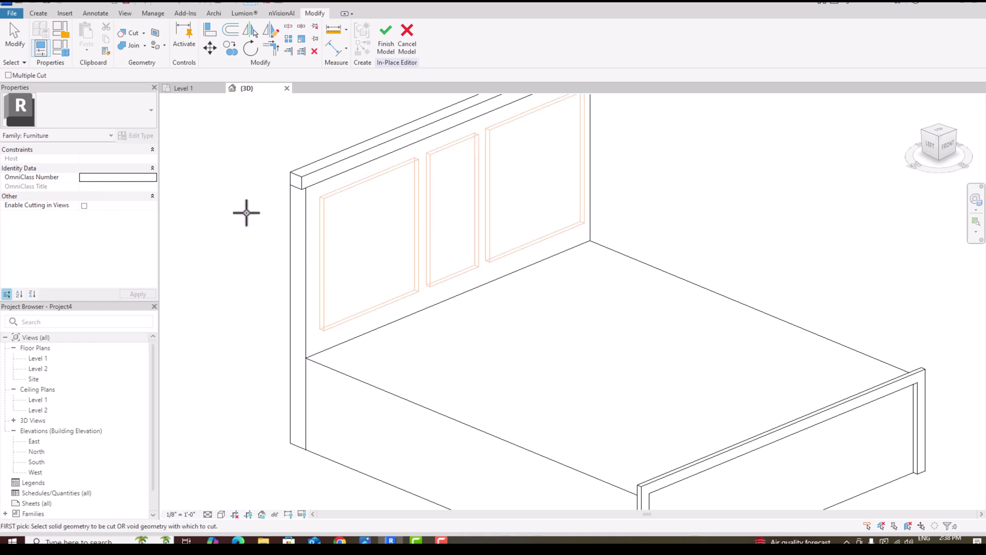
click(389, 45)
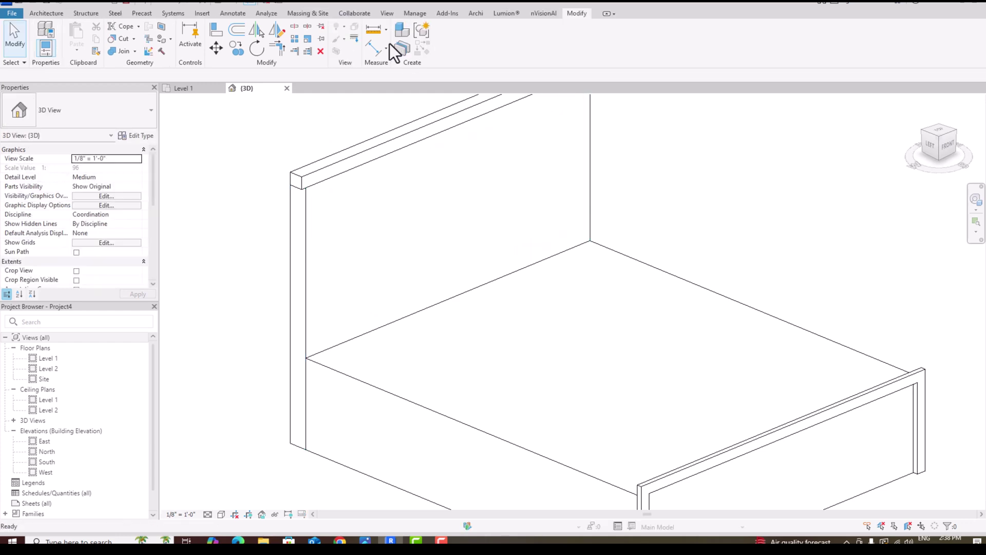
- Reopen the bed for in-place editing, set the headboard panel void's extrusion start to 2", and finish the model
double_click(304, 230)
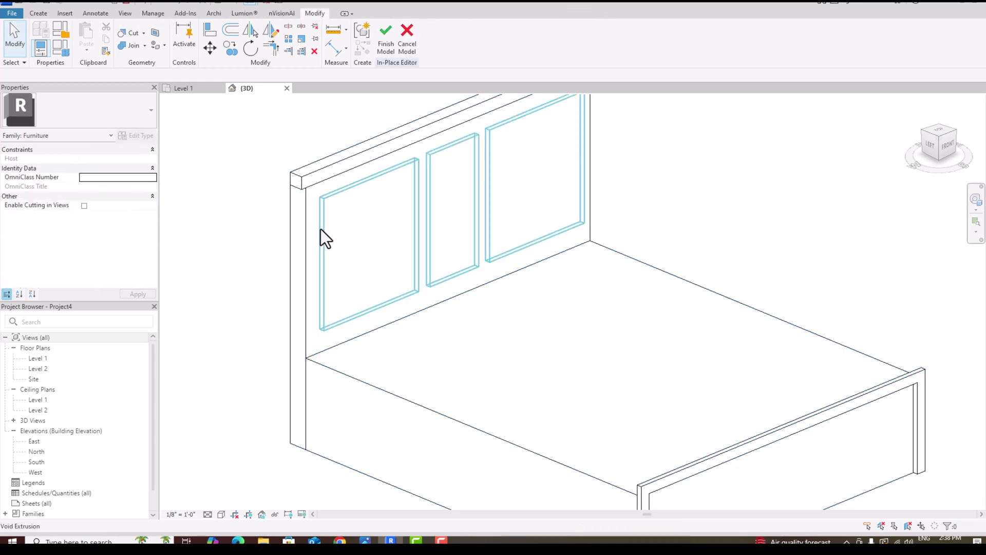
click(321, 229)
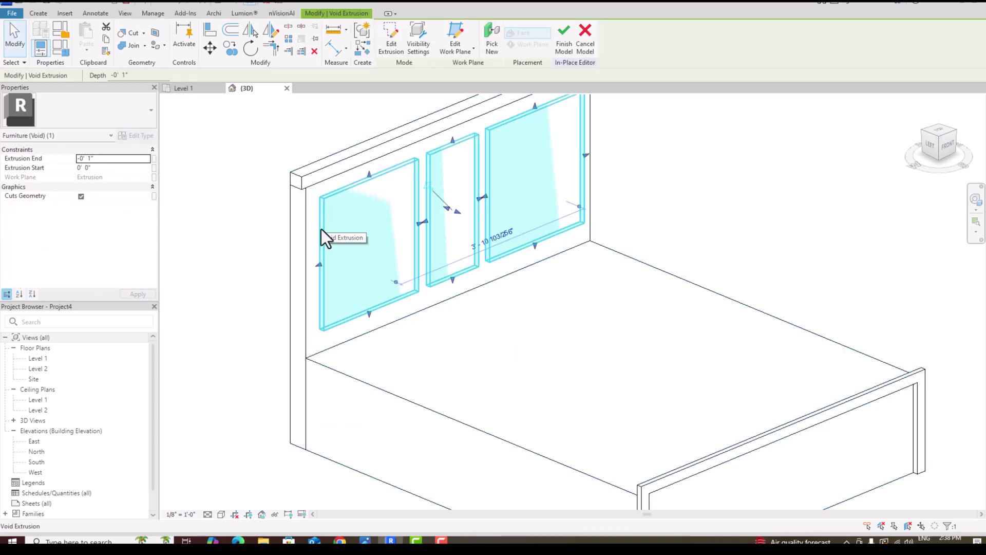
click(116, 171)
text(2)
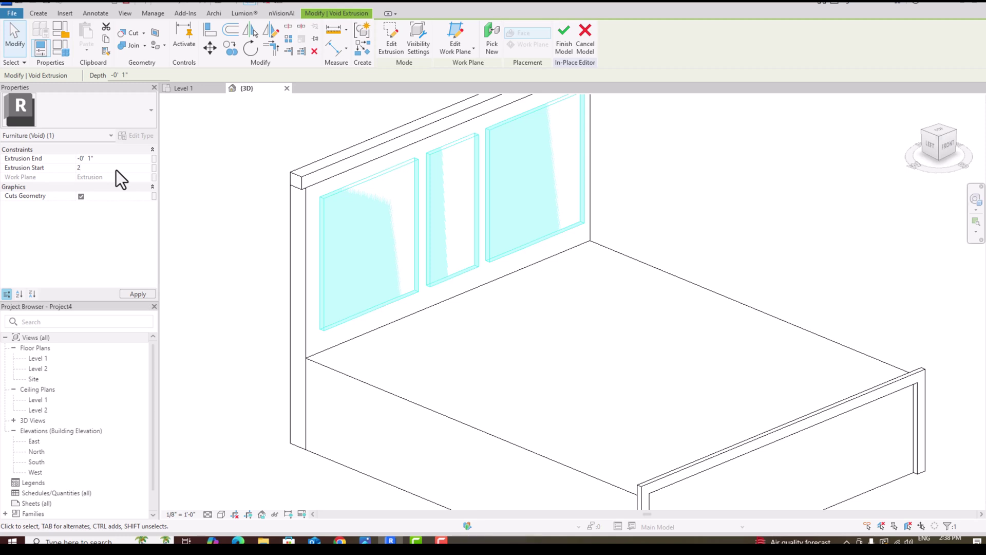
key(Return)
click(131, 296)
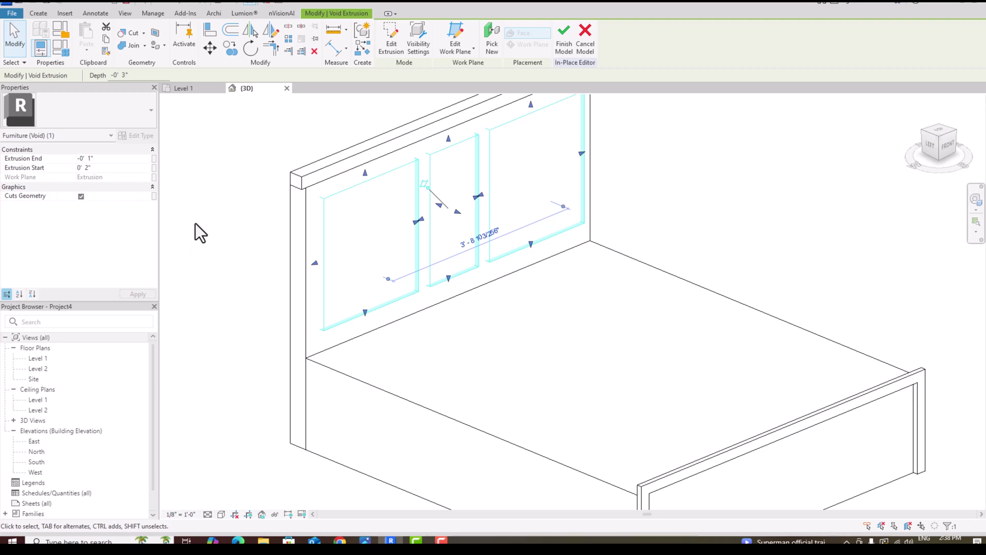
click(223, 207)
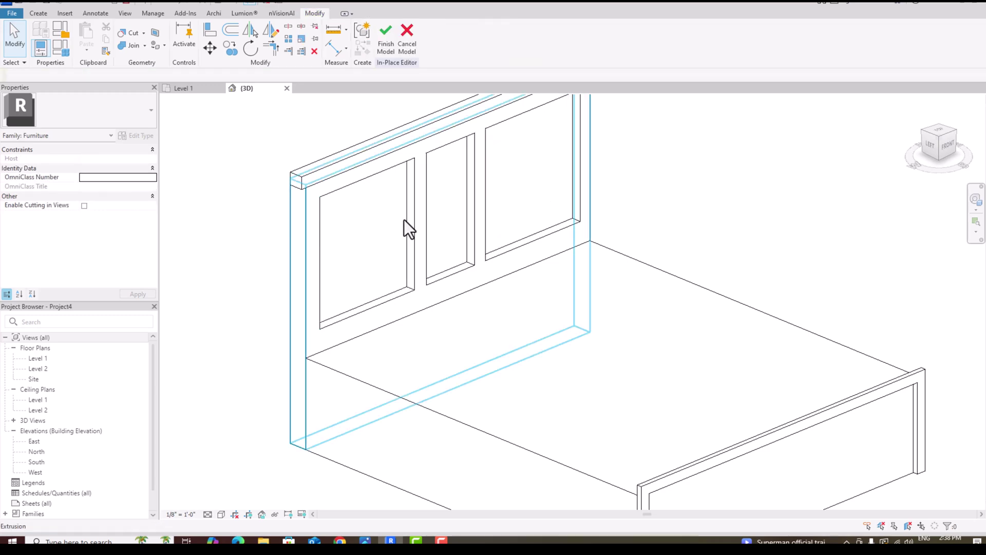
click(948, 146)
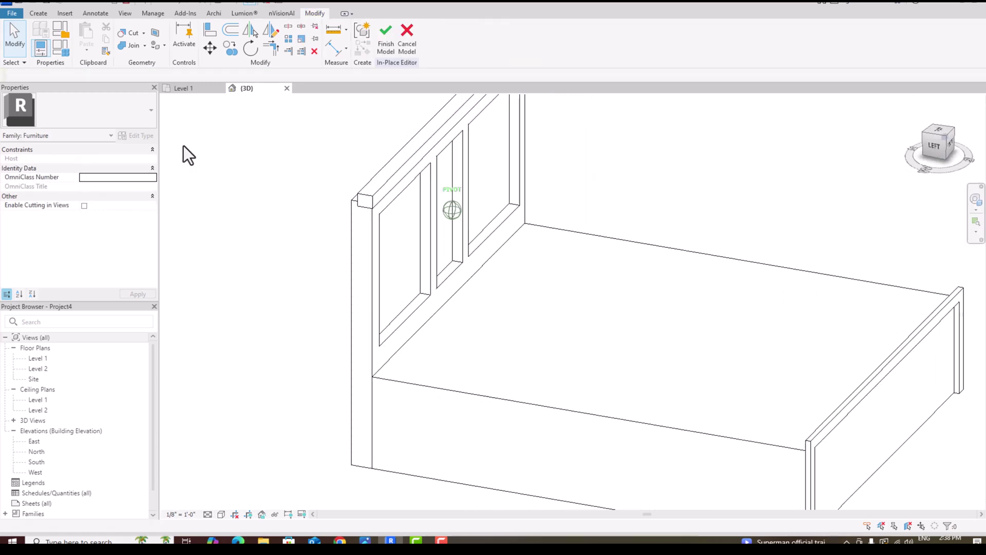
mouse_move(864, 134)
shift+middle_down()
mouse_move(745, 149)
mouse_move(839, 248)
shift+middle_up()
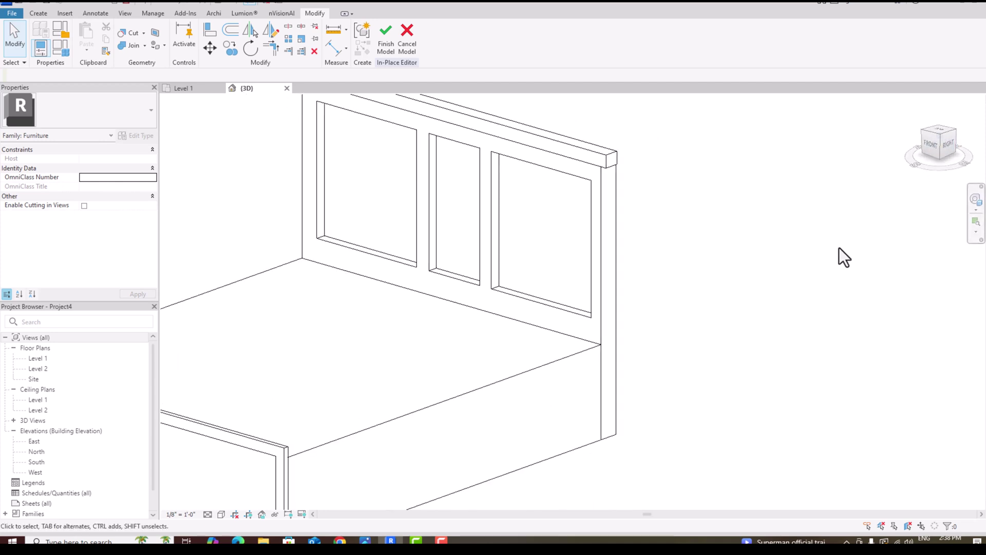
click(386, 37)
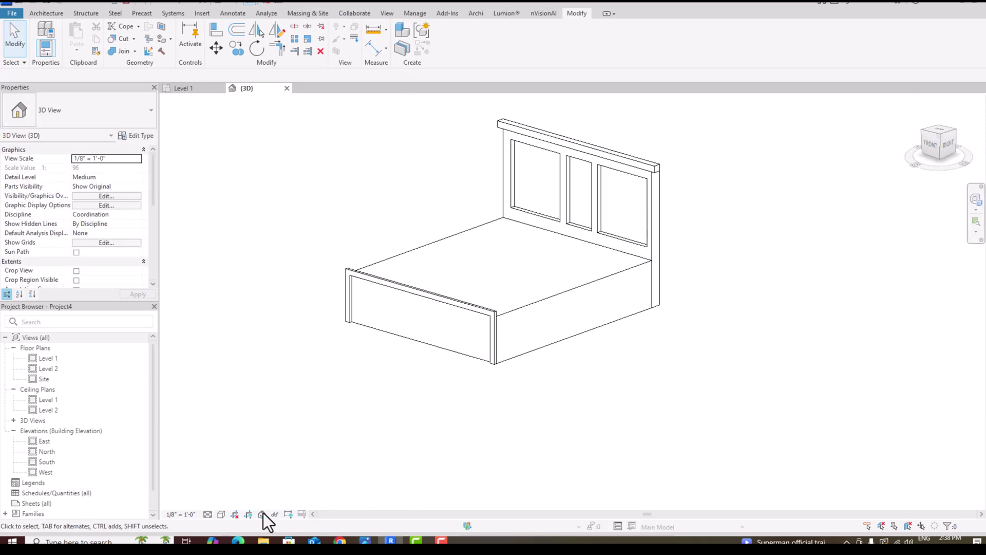
- Switch the 3D view to the Realistic visual style and inspect the bed from several sides
click(221, 514)
click(232, 502)
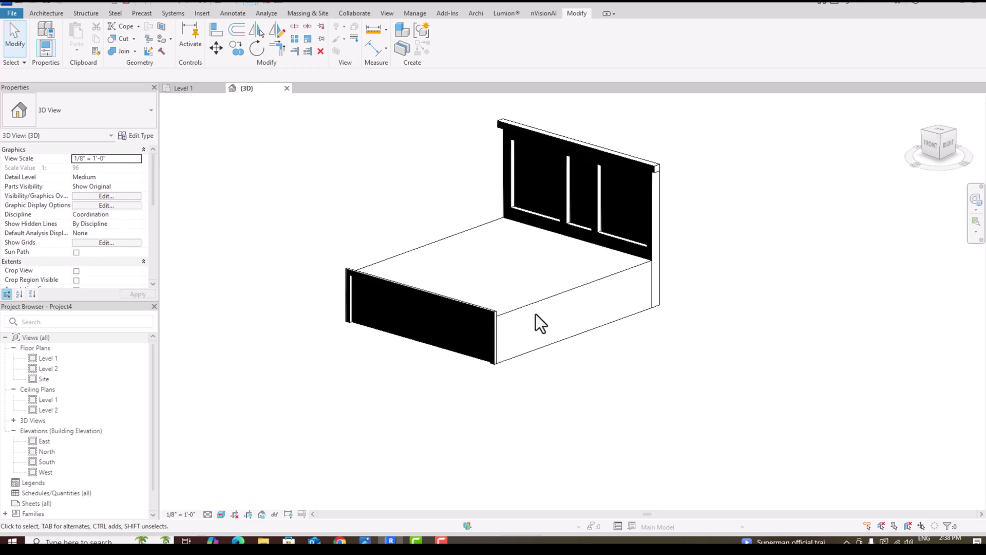
scroll(651, 184, up, 2)
scroll(652, 184, up, 1)
scroll(863, 151, down, 1)
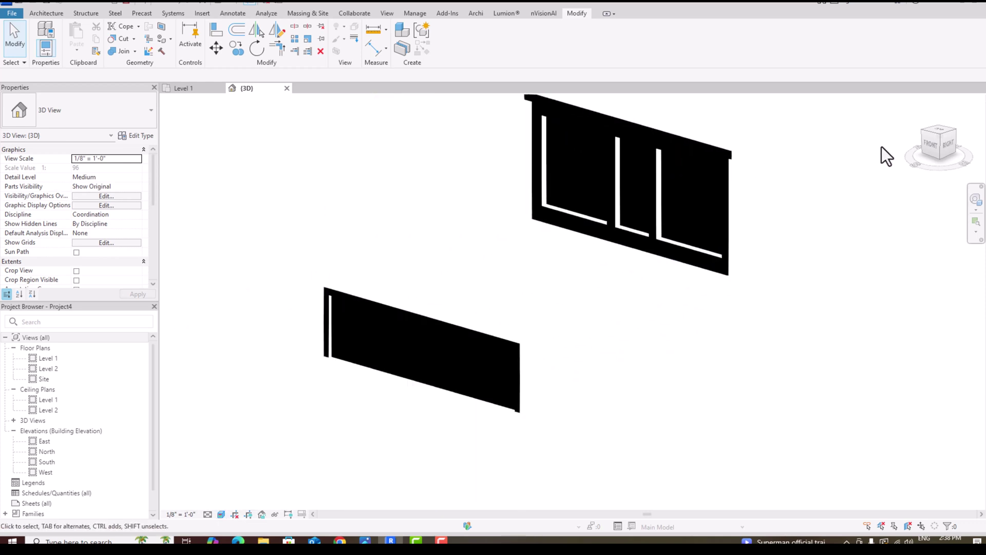
click(940, 136)
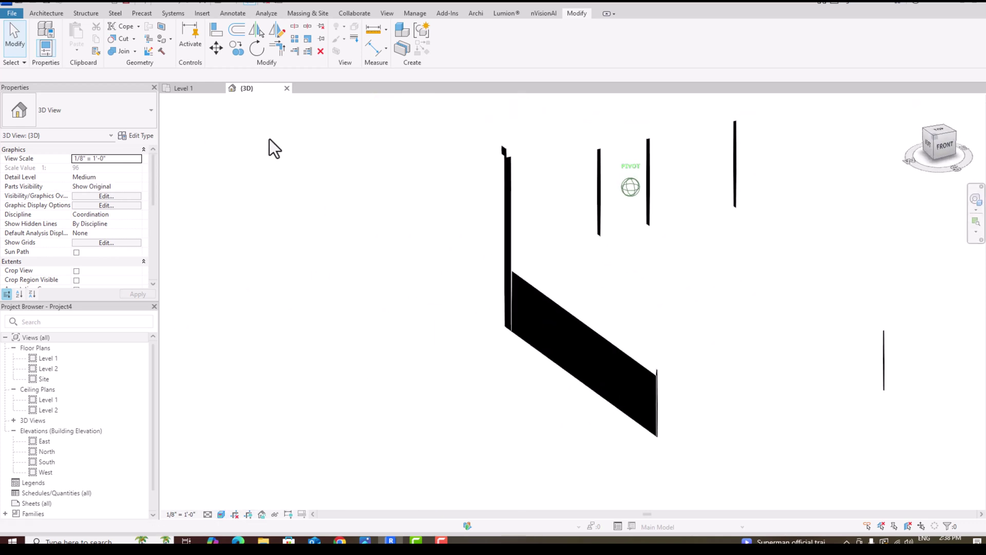
shift+middle_drag(264, 135, 325, 187)
scroll(326, 187, down, 3)
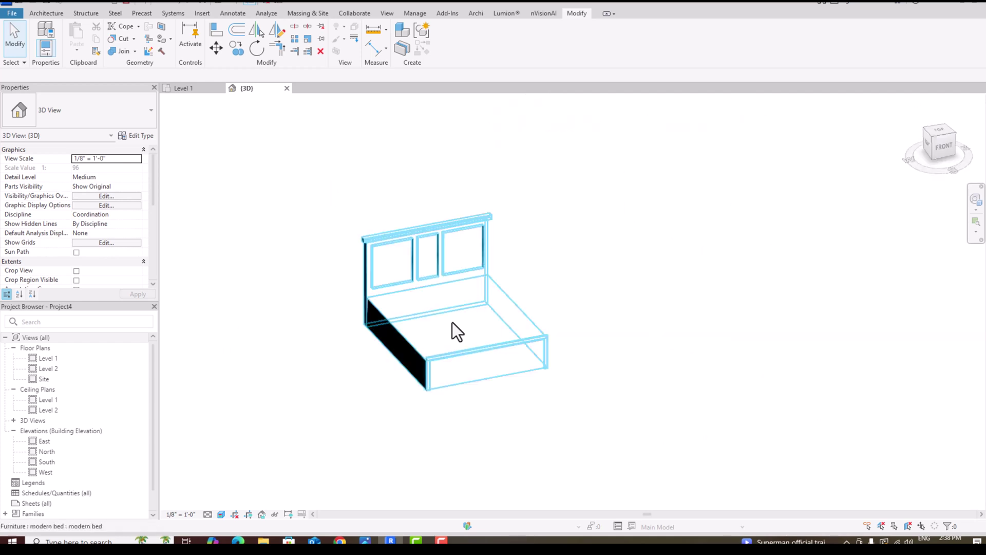
scroll(478, 313, up, 2)
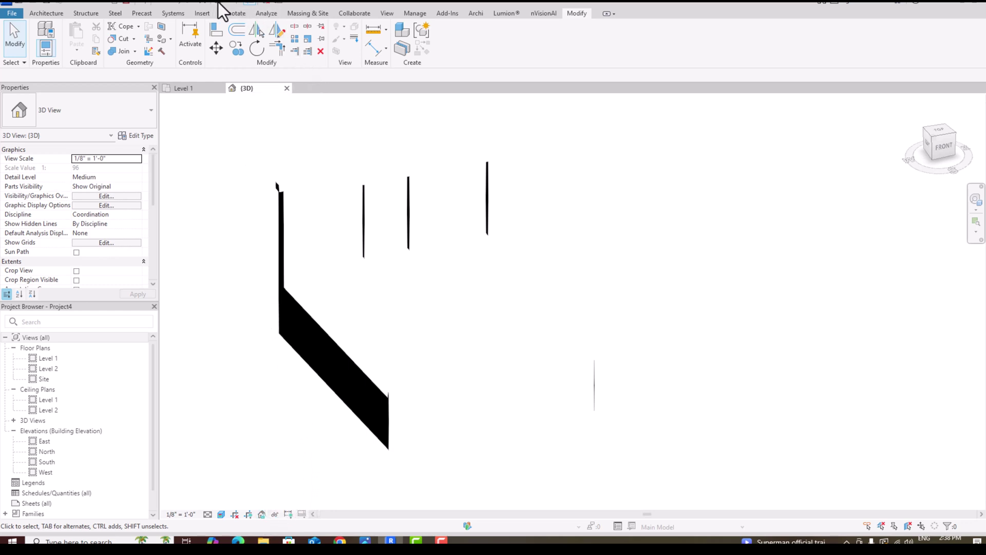
drag(950, 148, 949, 156)
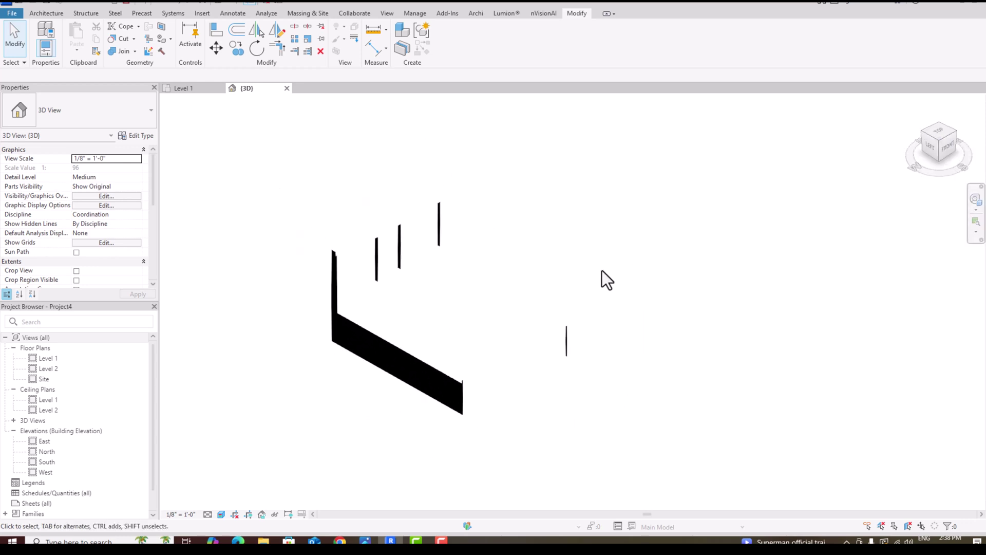
scroll(604, 272, up, 1)
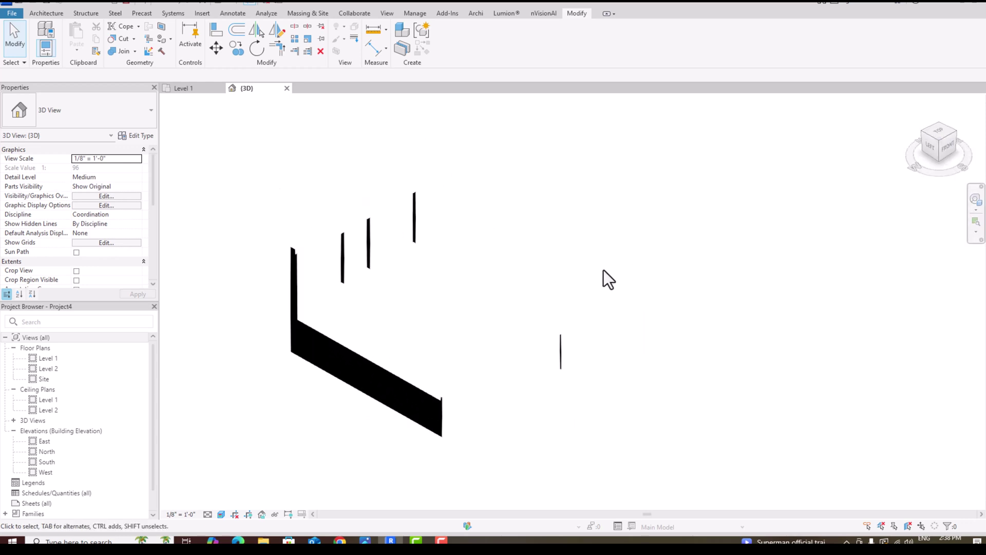
scroll(319, 377, up, 2)
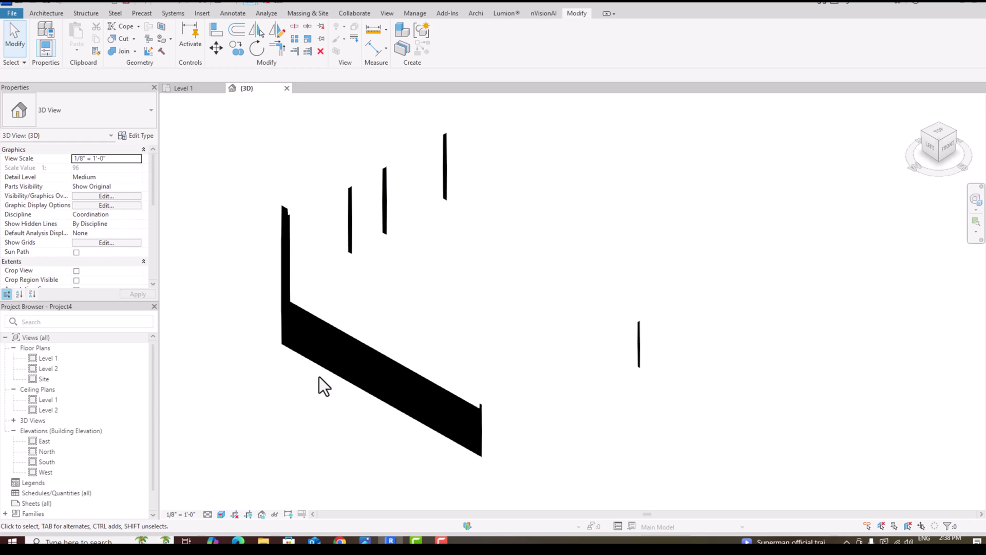
- Return the 3D view to the Hidden Line visual style and deselect the bed
click(331, 322)
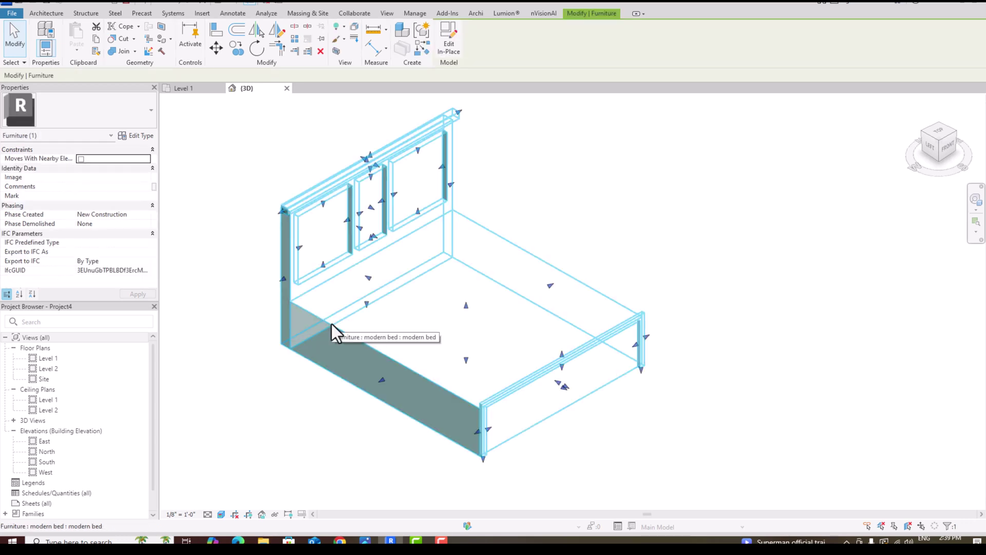
click(222, 514)
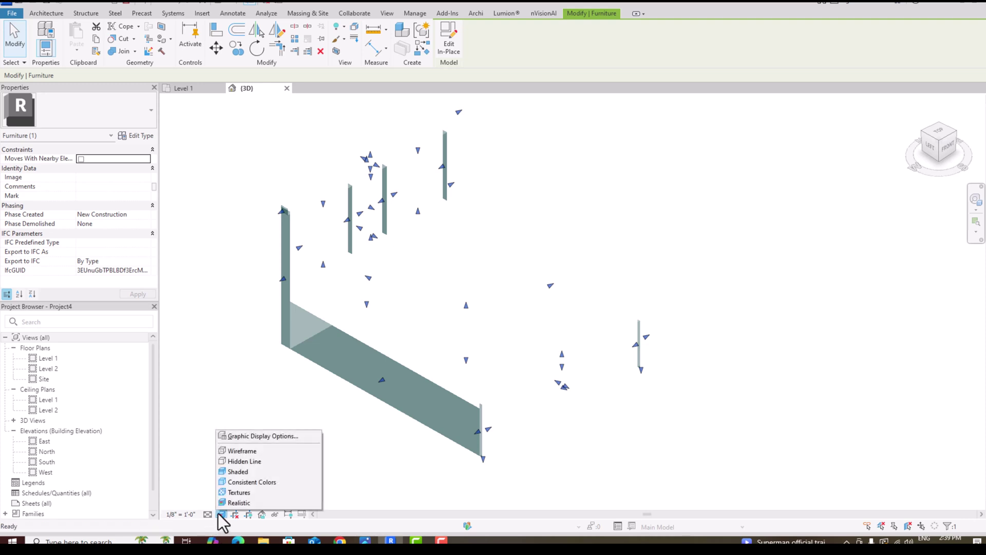
click(239, 462)
click(699, 214)
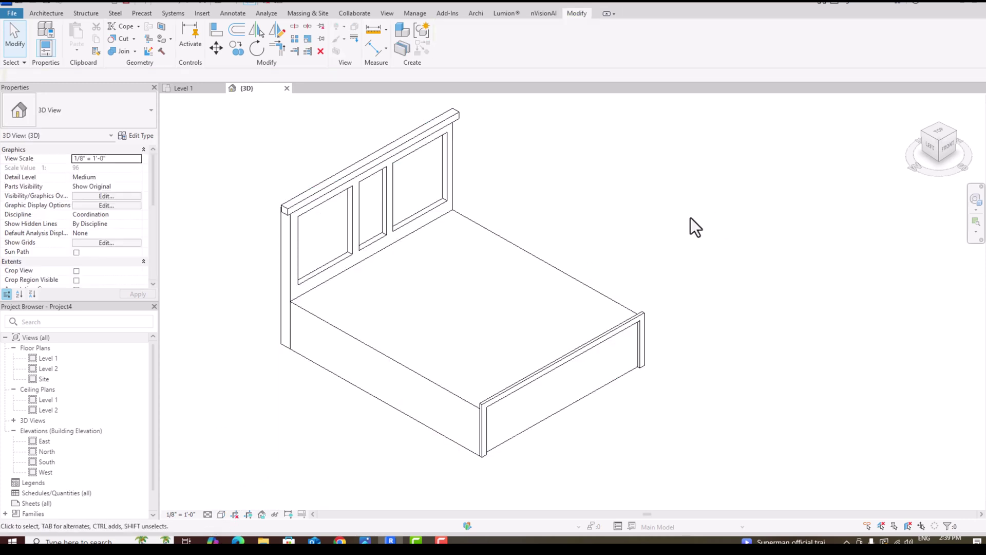
- Preview the bed in the Textures, Shaded and Realistic visual styles and restore Hidden Line
click(222, 515)
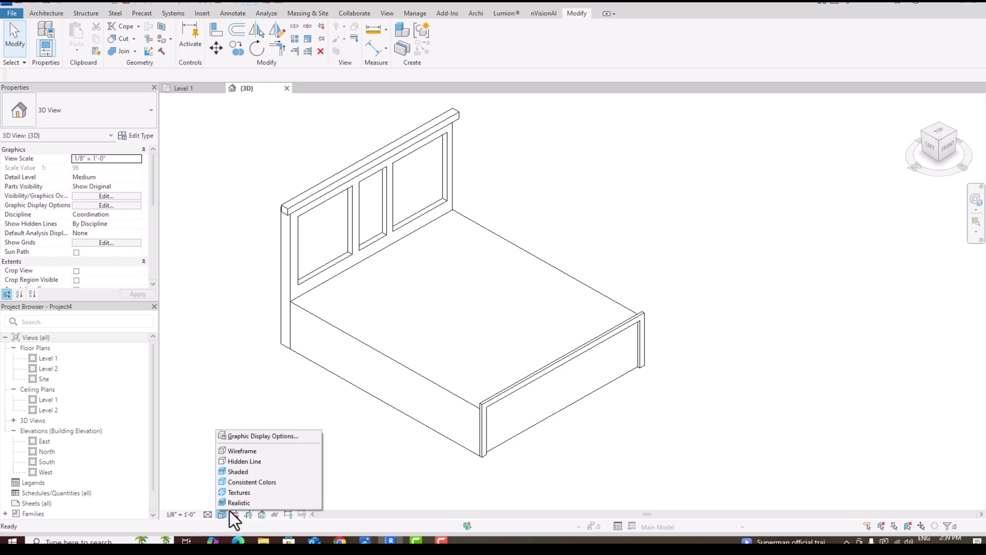
click(238, 493)
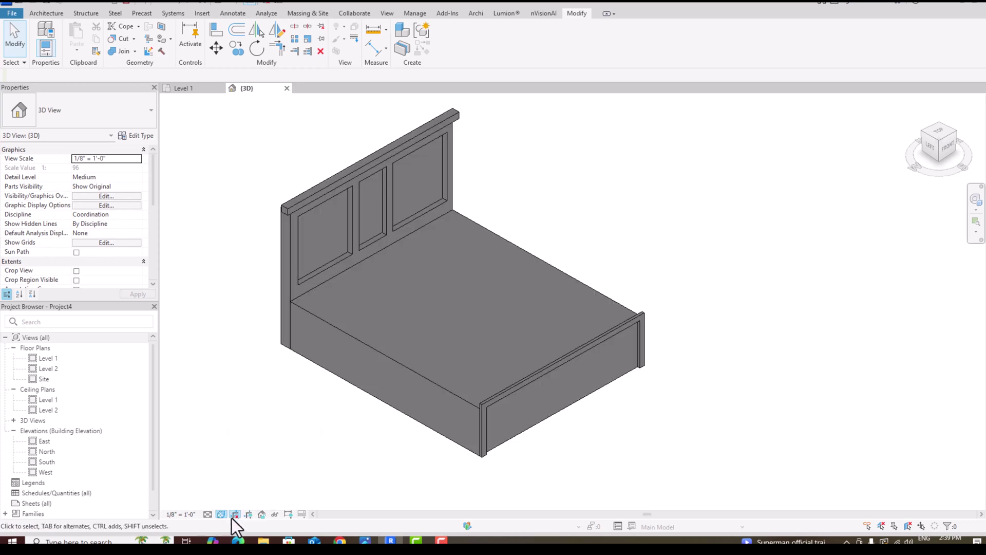
click(221, 514)
click(238, 470)
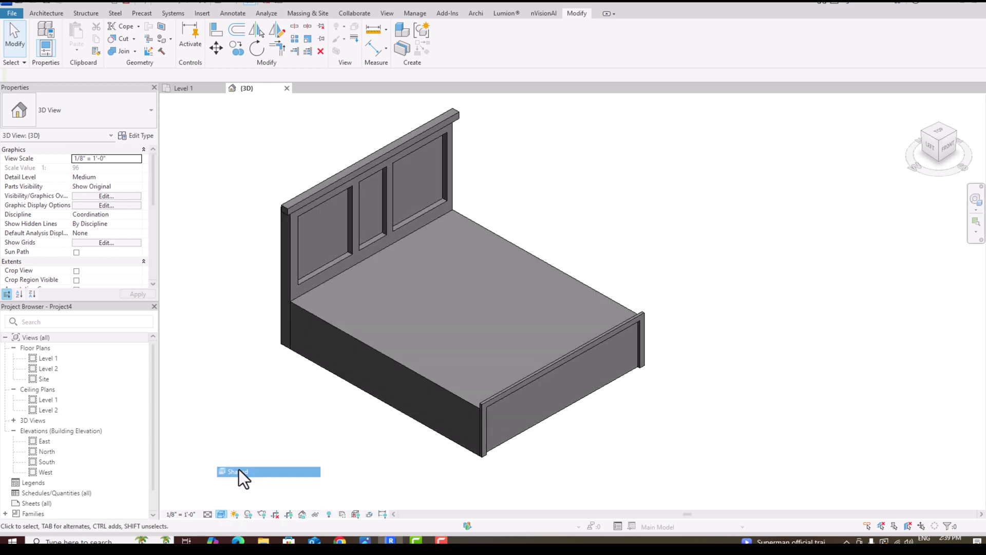
click(221, 514)
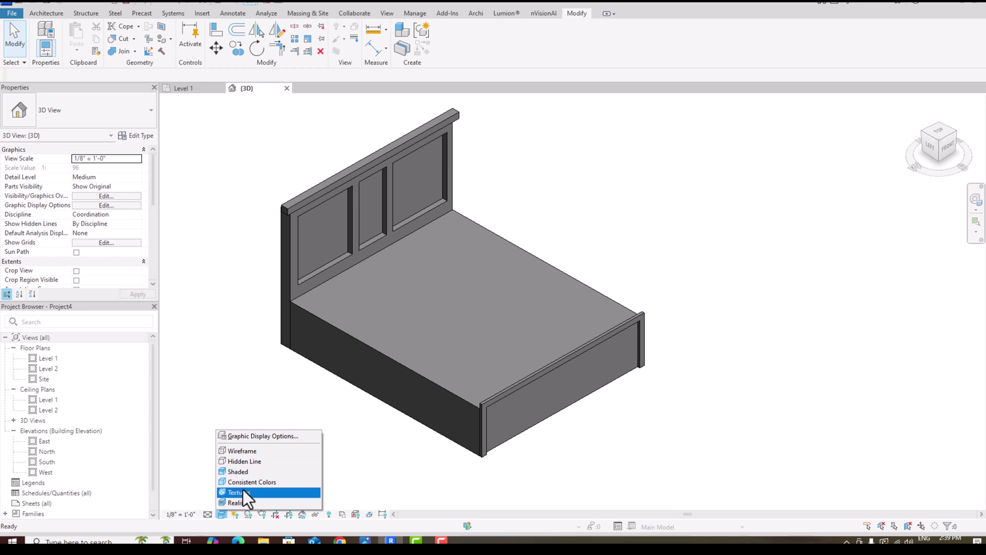
click(241, 501)
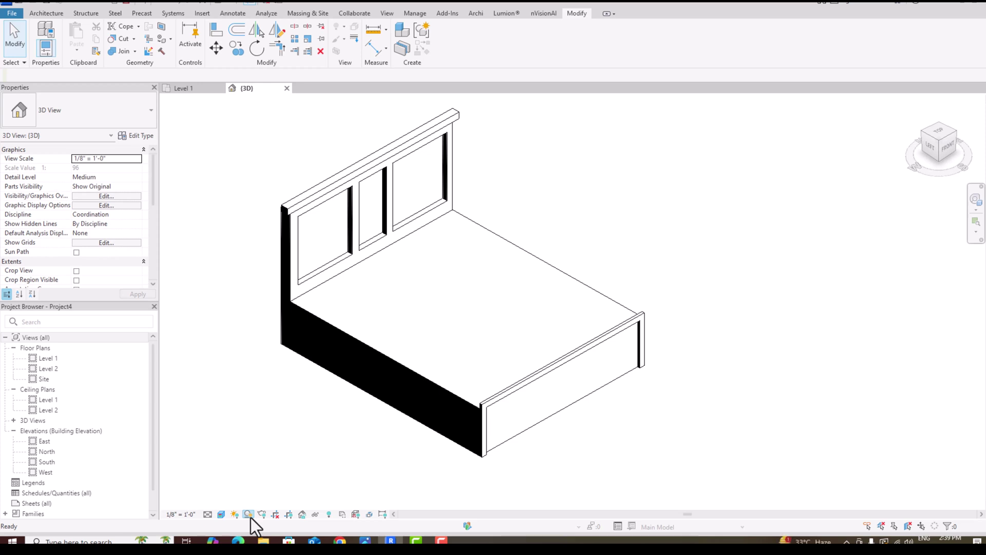
click(221, 515)
click(247, 461)
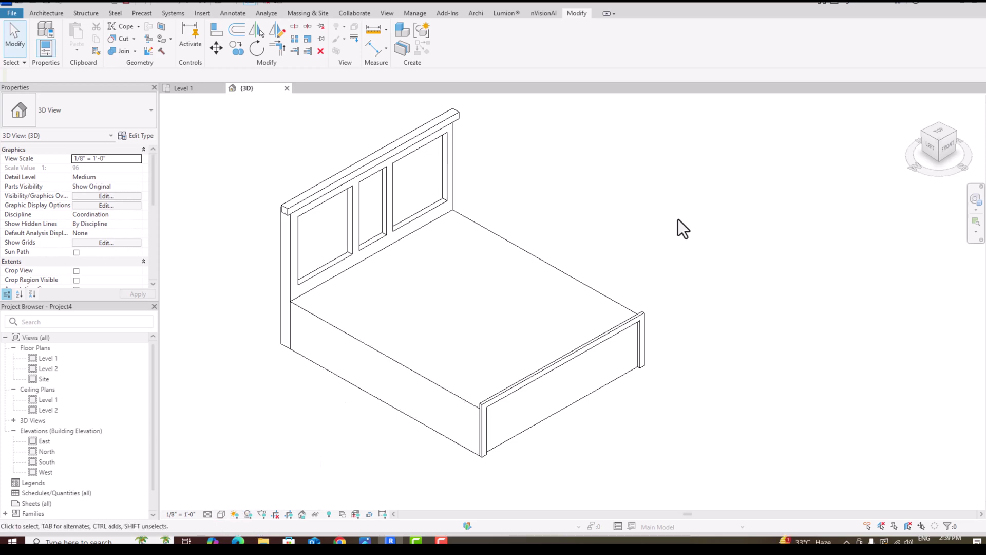
- Turn the 3D view to the front and compare the modeled bed with the reference photo
mouse_move(940, 146)
mouse_down()
mouse_move(893, 131)
mouse_move(730, 129)
mouse_move(842, 119)
mouse_move(888, 100)
mouse_up()
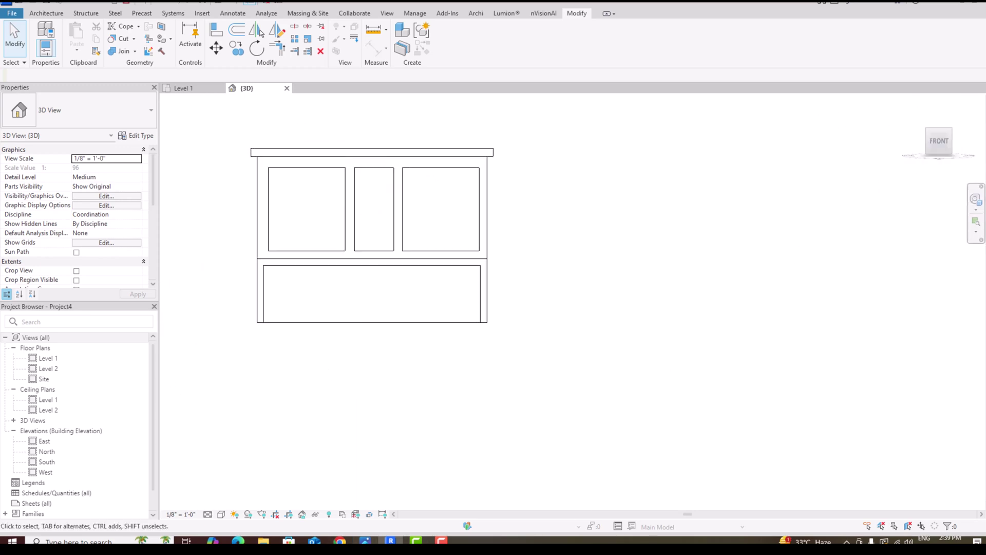
key(alt+Tab)
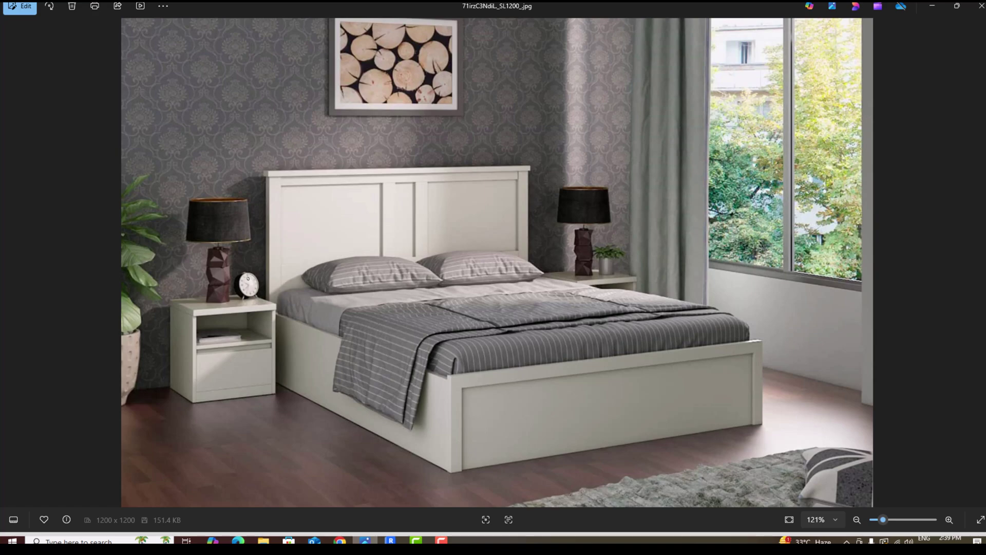
key(alt+Tab)
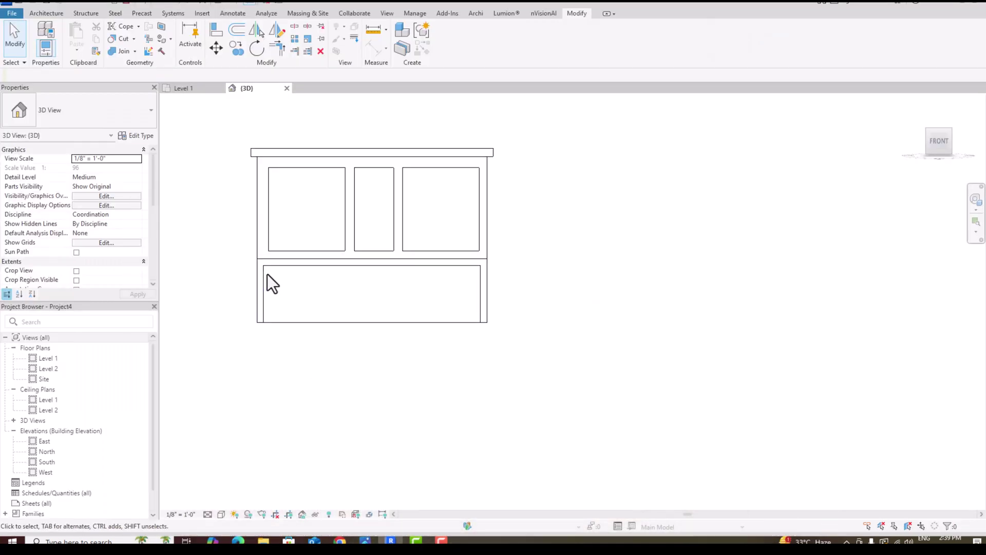
click(48, 17)
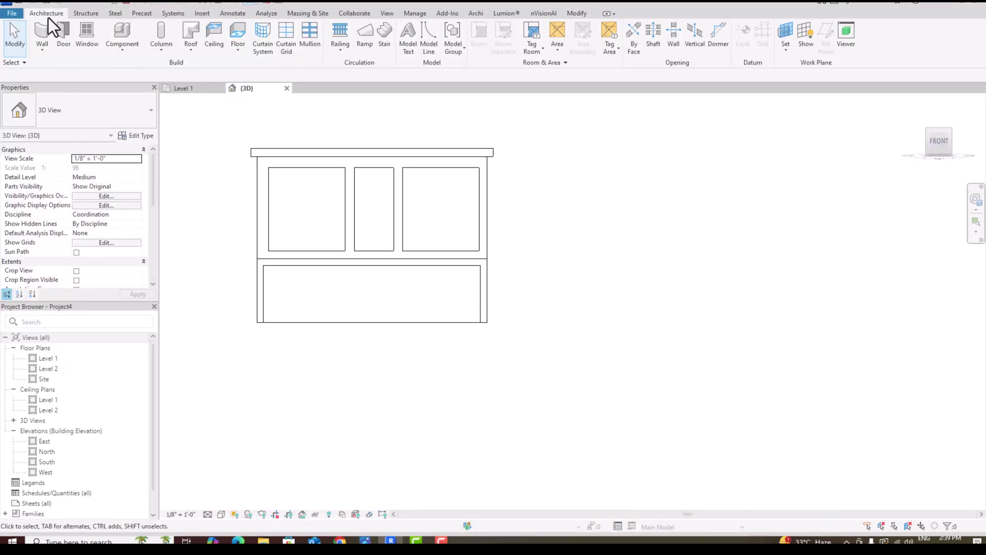
click(122, 51)
click(132, 91)
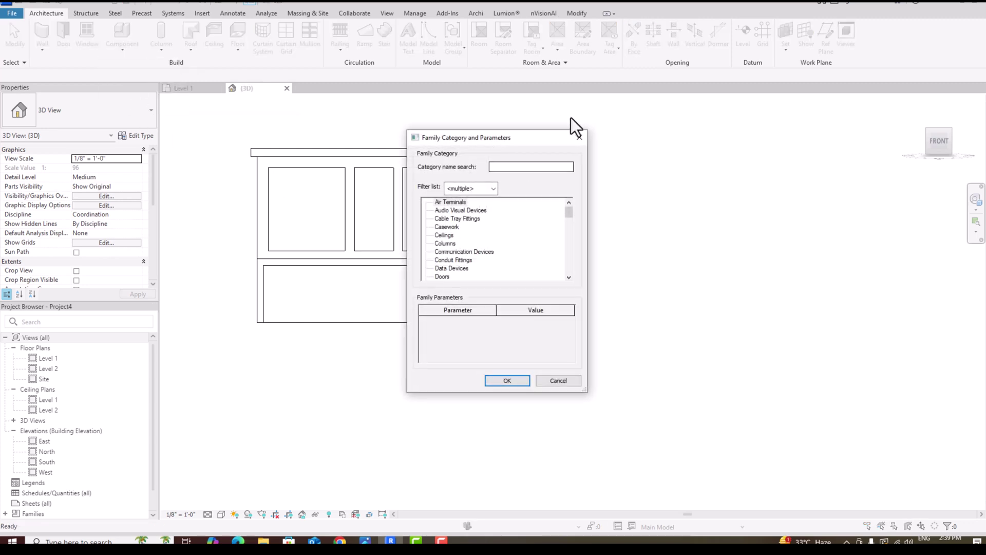
click(579, 137)
- Open the bed for in-place editing and start a new extrusion, setting its work plane on the bed frame
click(418, 167)
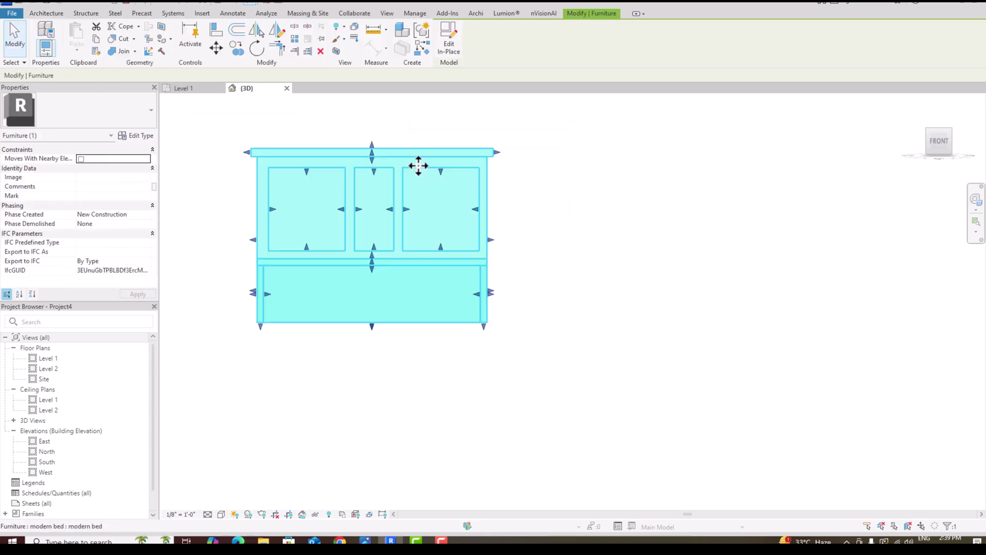
click(455, 49)
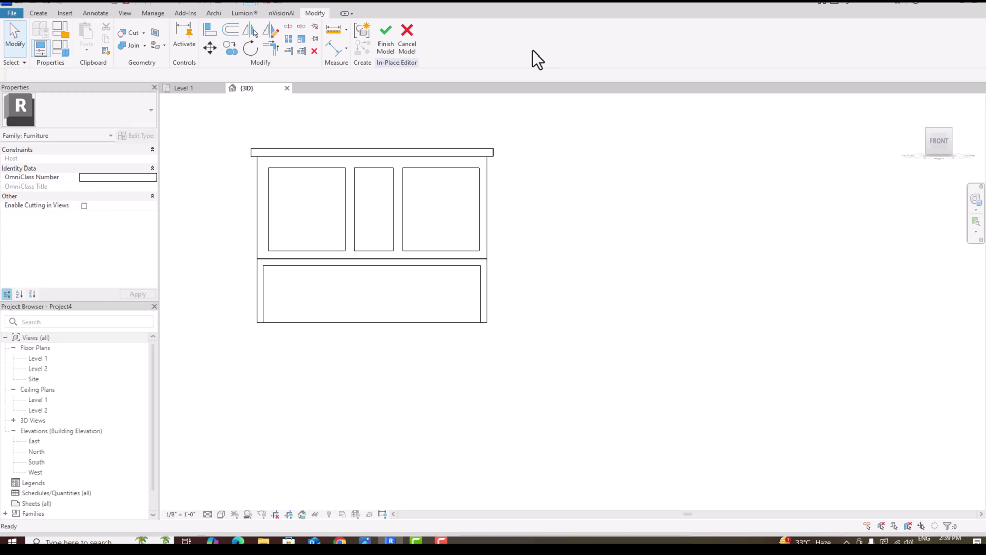
click(39, 14)
click(85, 47)
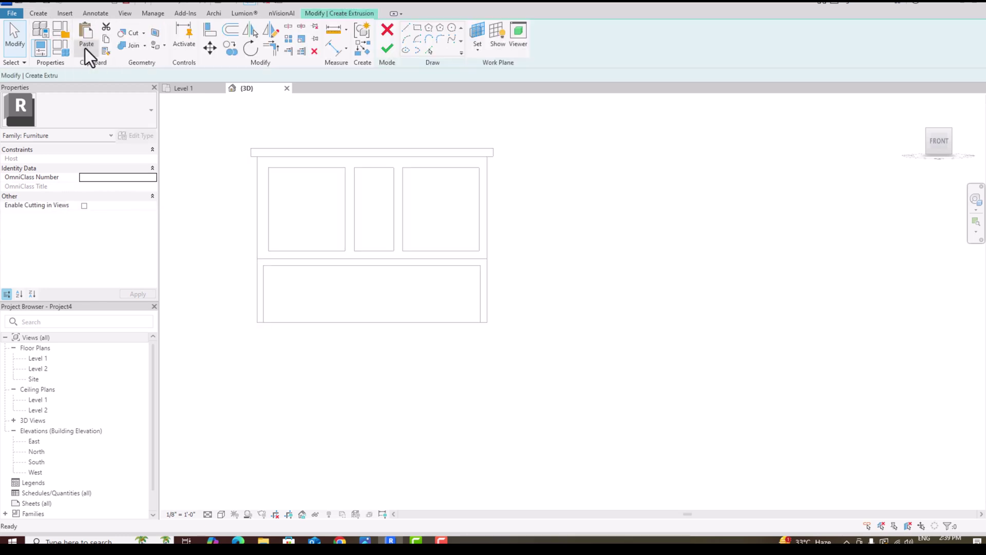
click(480, 57)
click(487, 90)
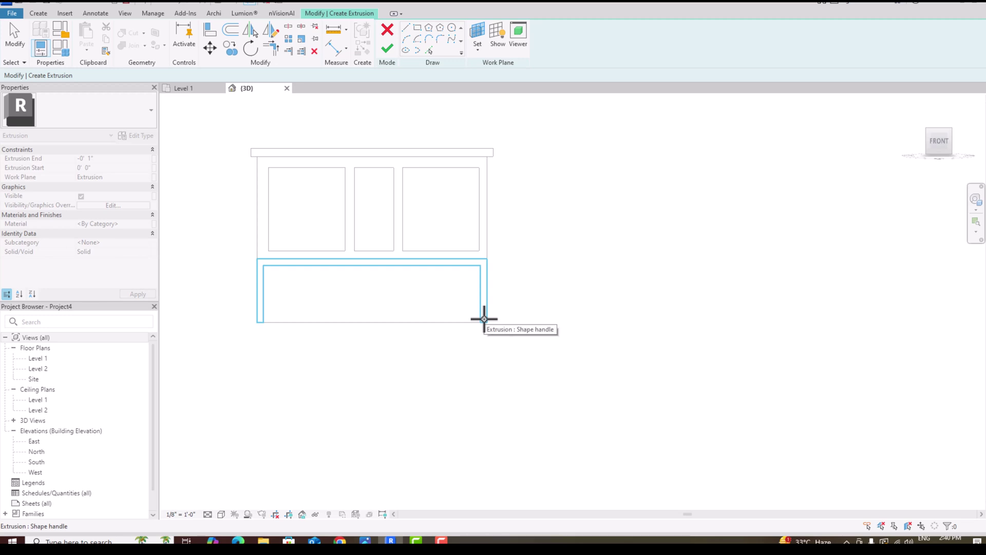
- Sketch an outward-bulging arc about 5" high at the left end of the mattress profile, starting from the lower frame's top edge
key(l)
key(i)
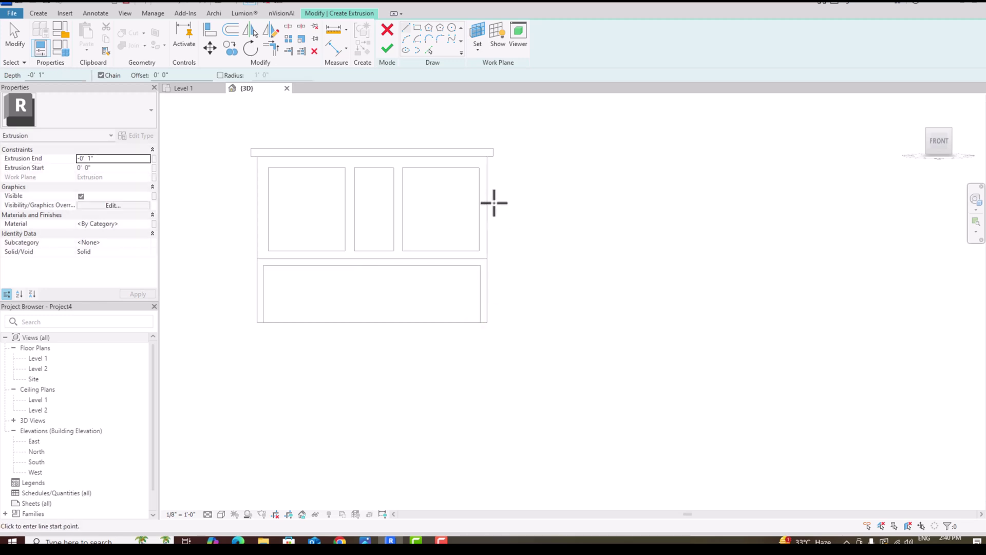
click(405, 39)
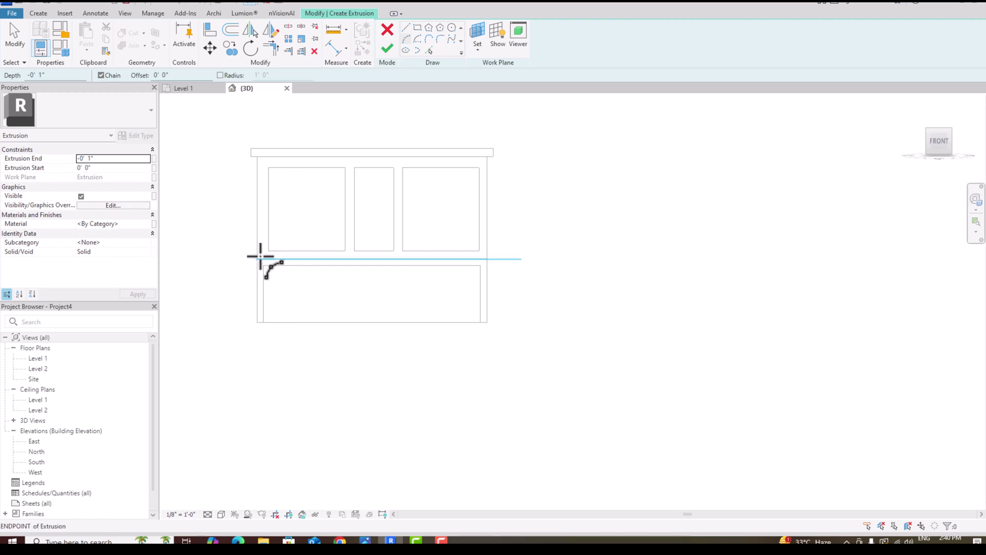
scroll(261, 256, up, 5)
click(272, 266)
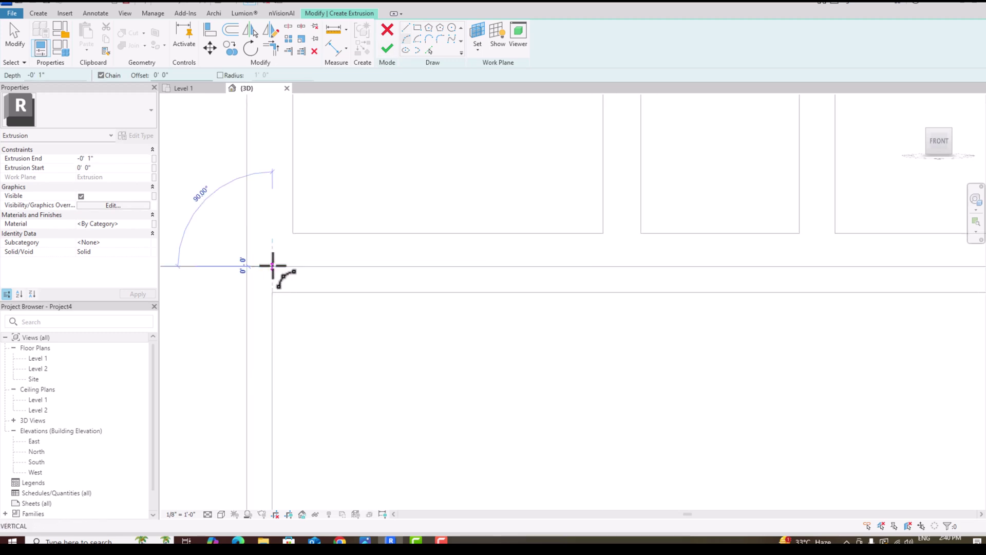
click(269, 203)
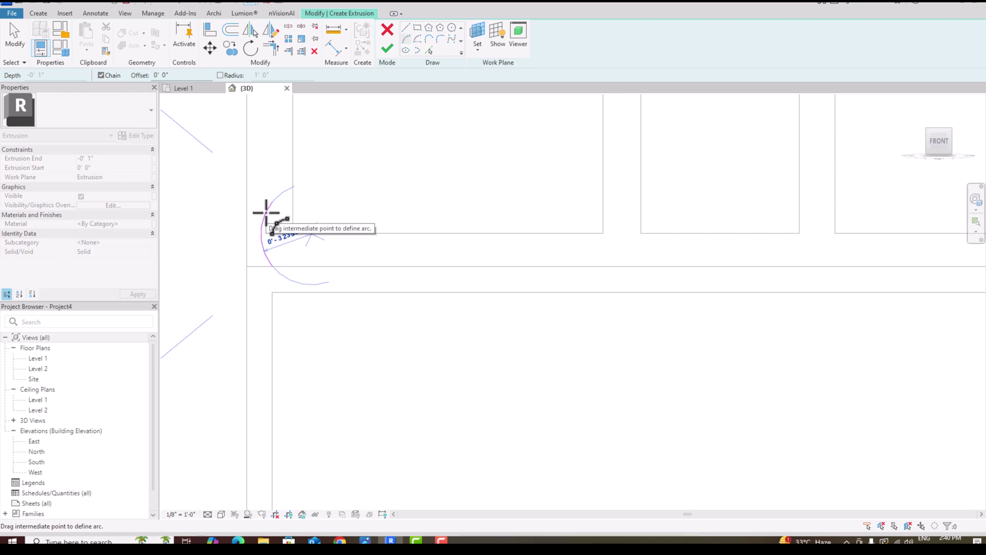
click(254, 220)
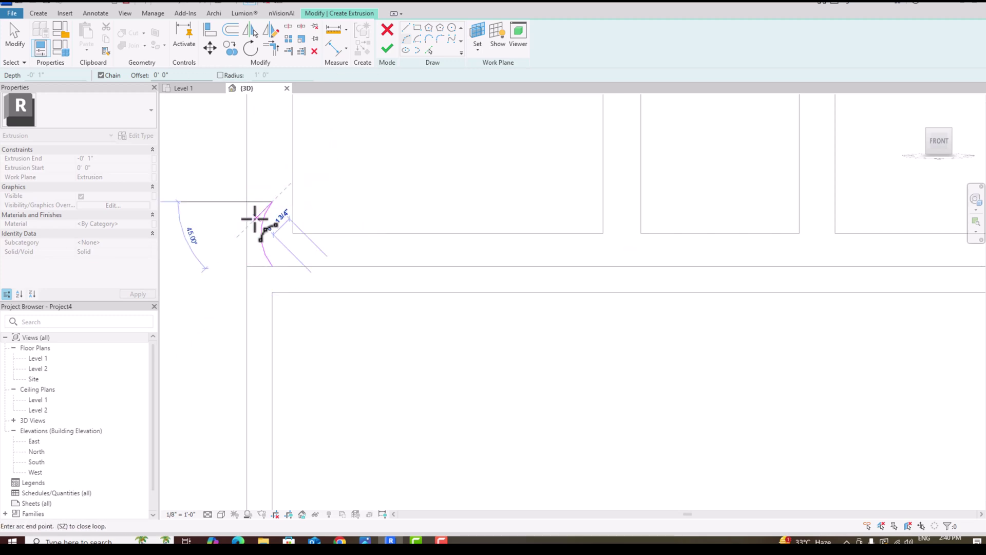
- Sketch the mattress profile's straight top line across the headboard panels and a matching outward arc at its right end
scroll(259, 220, down, 3)
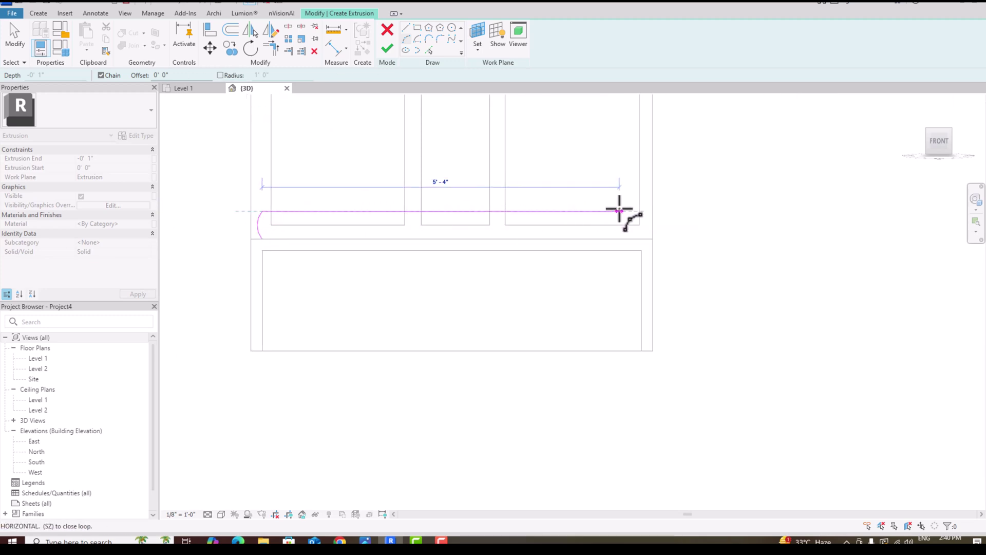
click(406, 29)
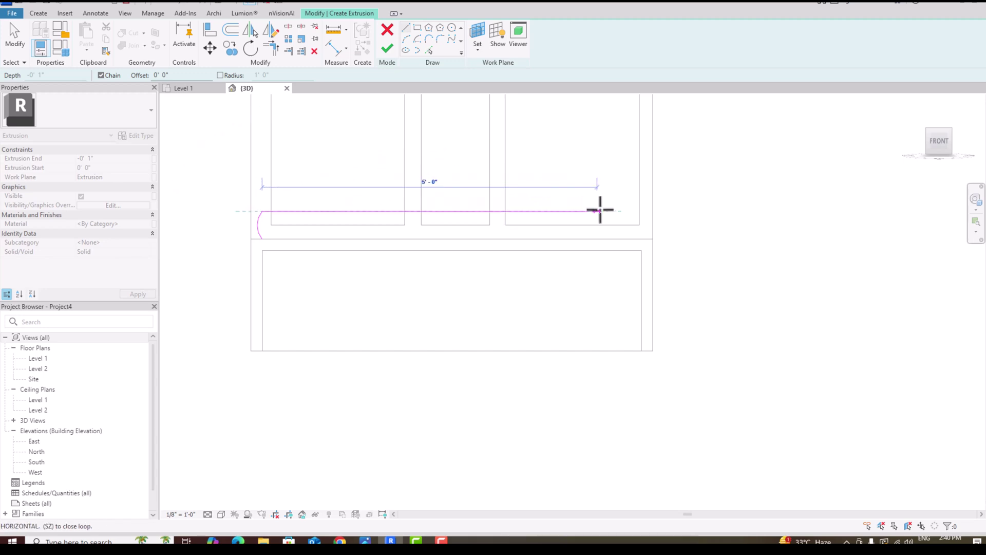
click(640, 211)
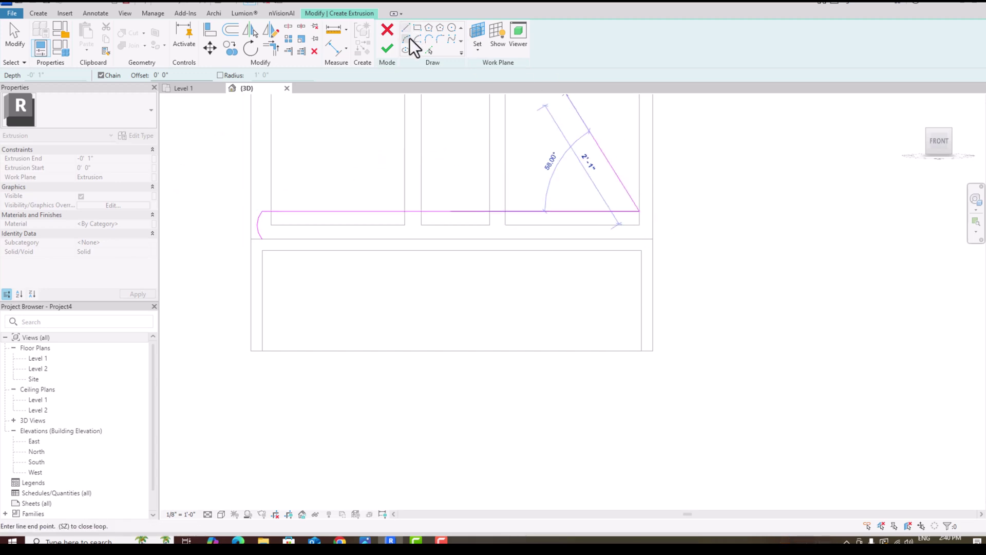
click(639, 239)
scroll(646, 231, up, 4)
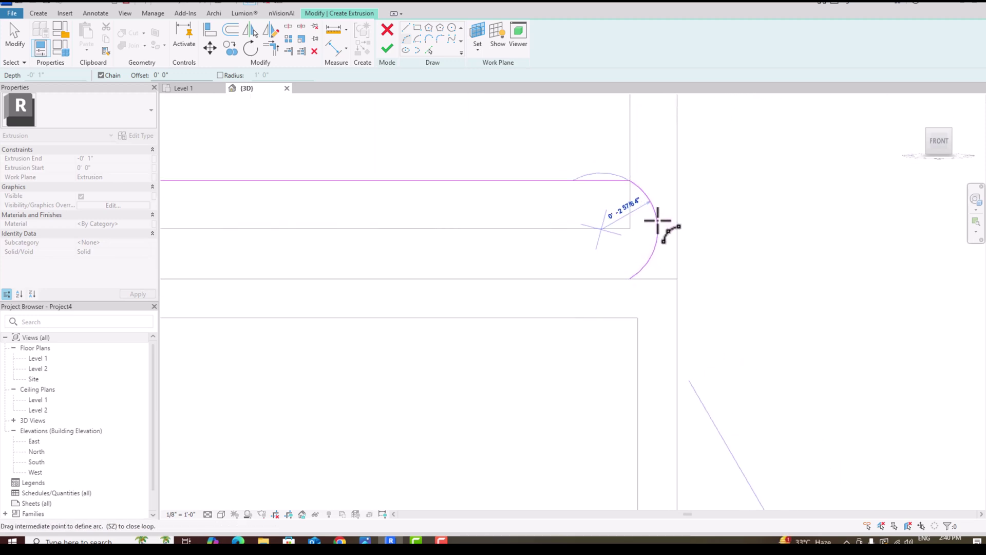
click(658, 221)
- Close the mattress profile with a straight line along the lower frame's top edge
scroll(706, 250, down, 4)
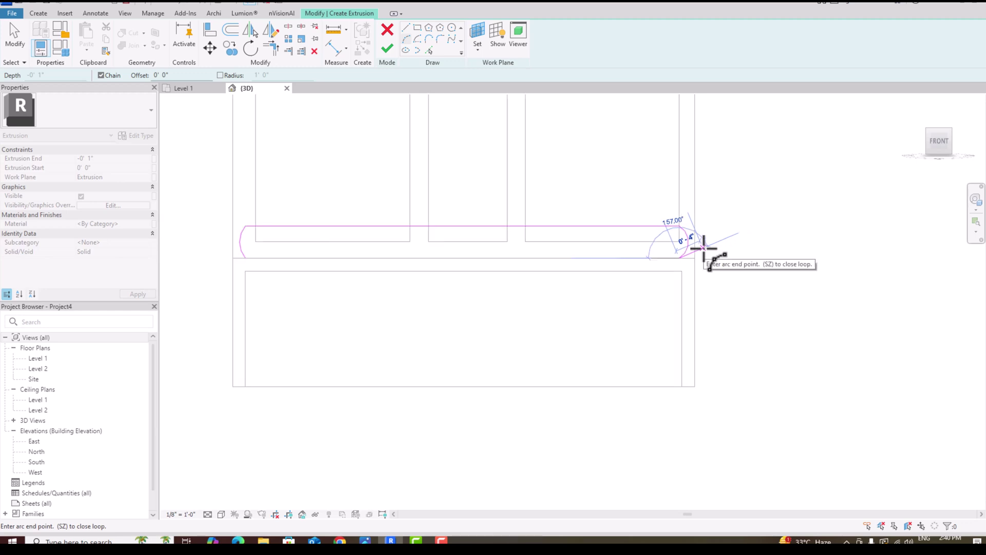
click(405, 30)
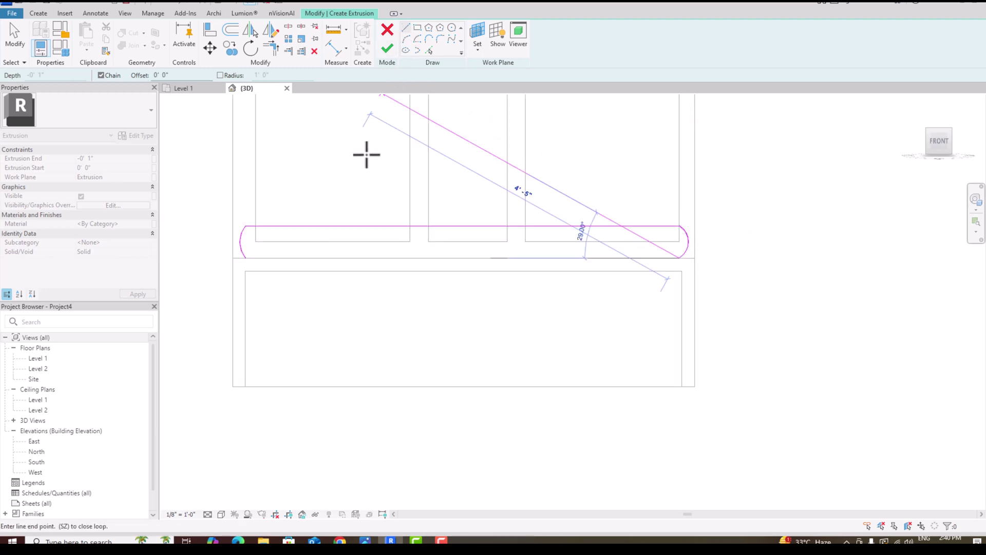
click(247, 257)
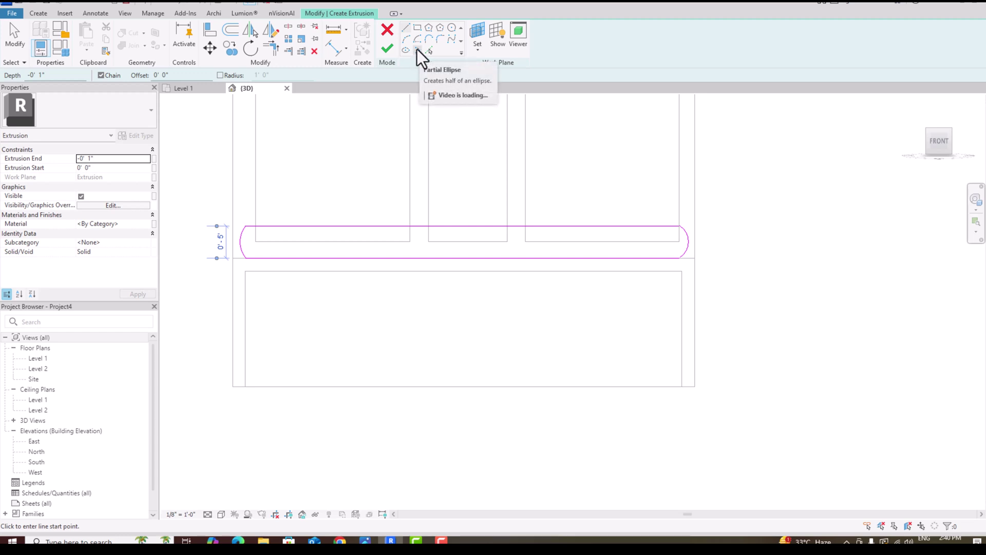
- Fillet the upper-left corner of the mattress profile with a radius of about 2 1/2"
click(442, 41)
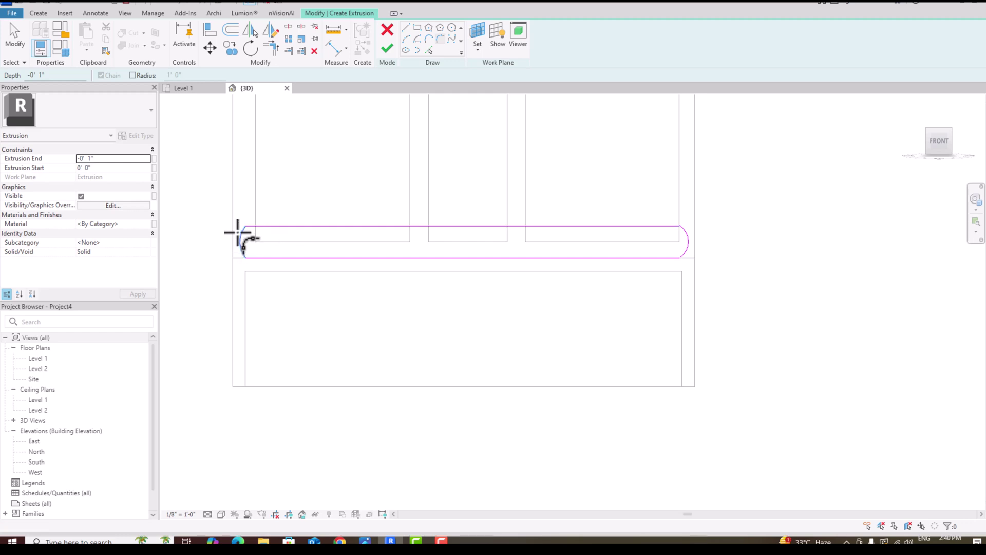
click(241, 236)
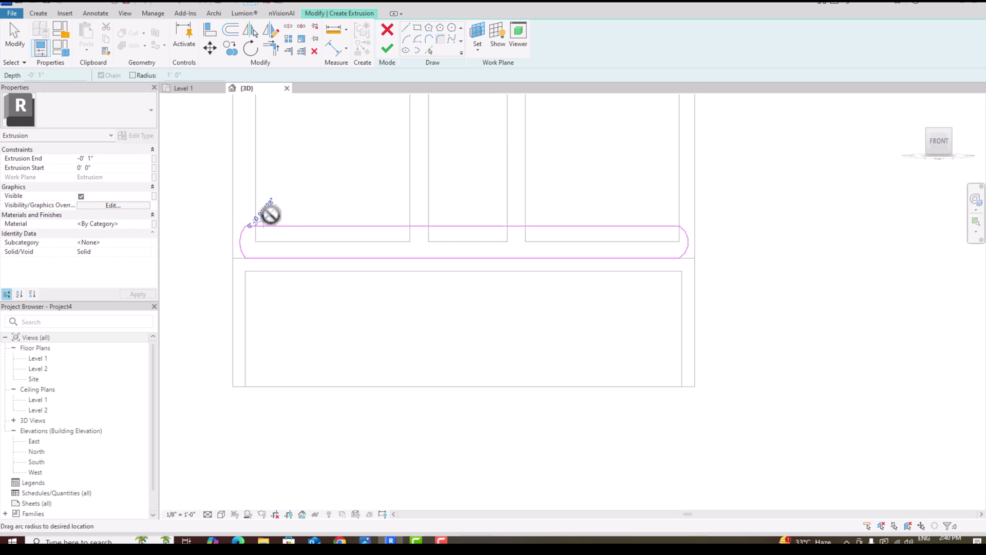
click(244, 227)
scroll(242, 231, up, 3)
scroll(242, 231, up, 2)
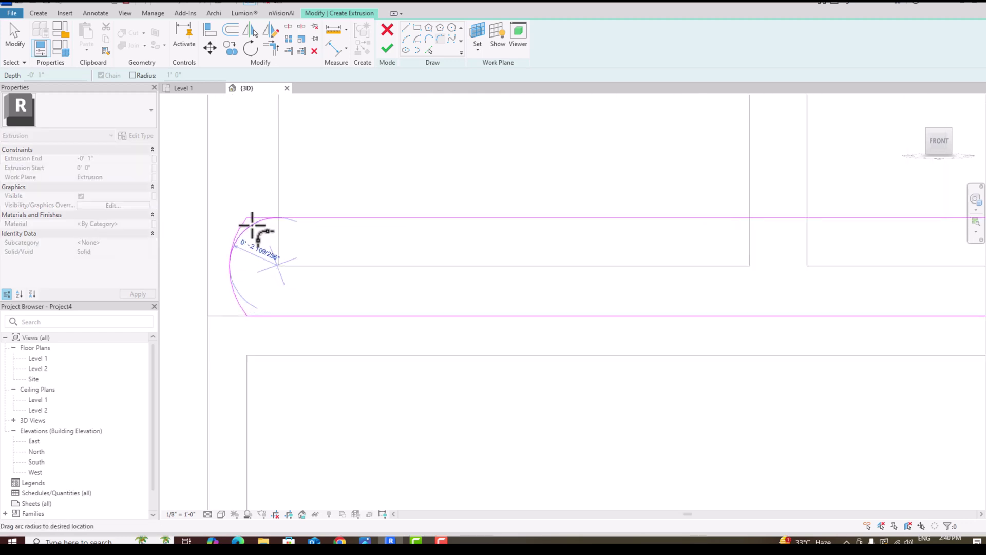
click(253, 226)
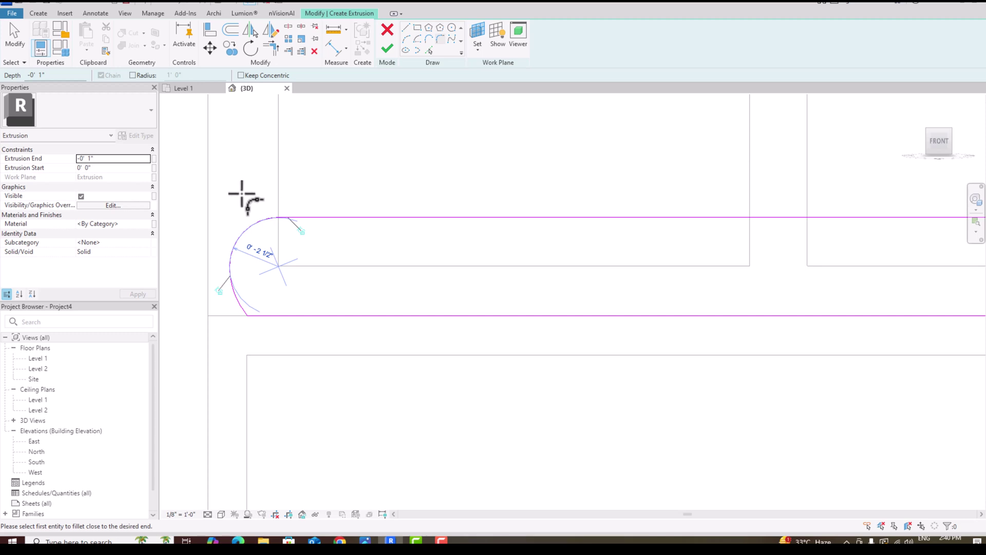
scroll(172, 273, down, 3)
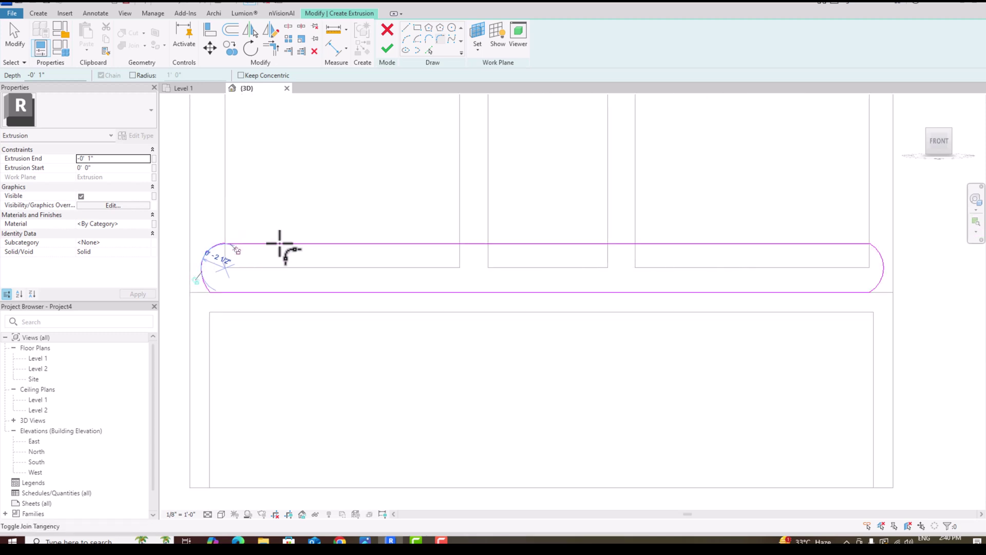
click(295, 226)
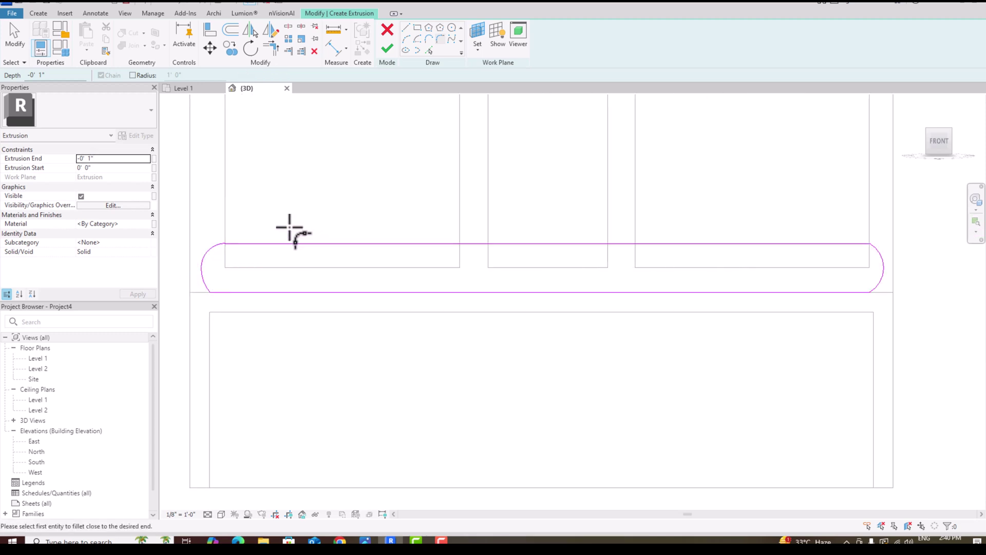
key(Escape)
key(Escape)
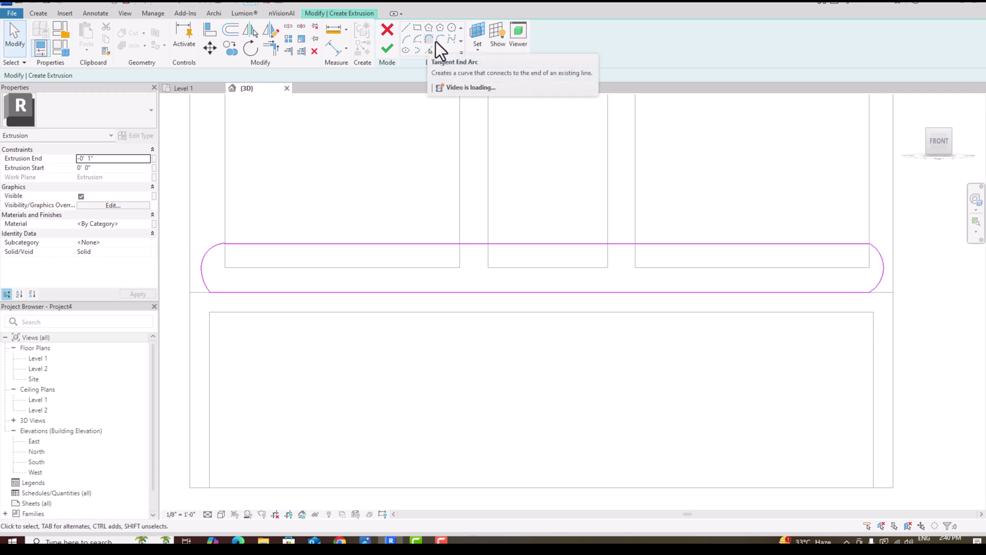
click(440, 39)
click(877, 256)
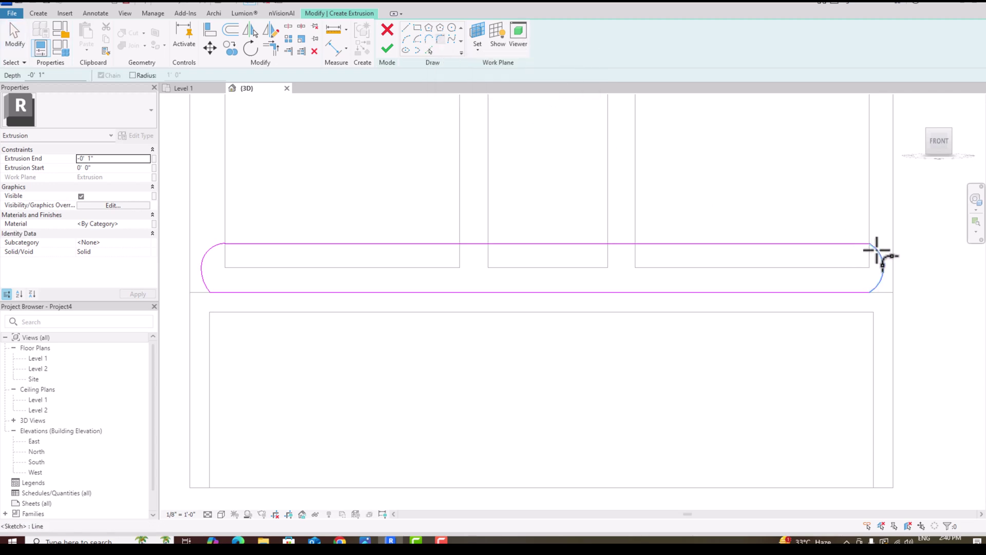
click(864, 244)
scroll(868, 251, up, 4)
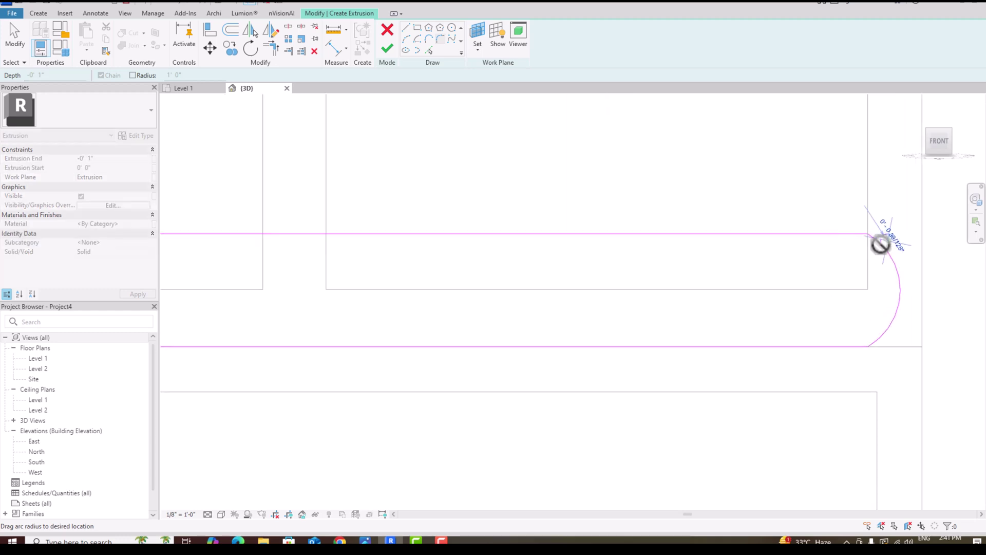
scroll(880, 240, up, 2)
key(Escape)
key(Escape)
scroll(868, 210, down, 2)
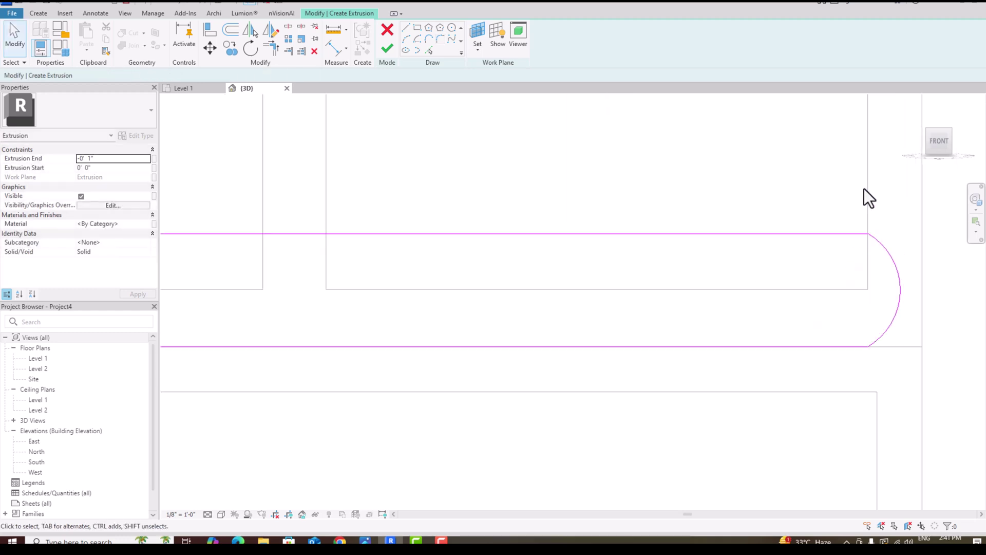
click(854, 234)
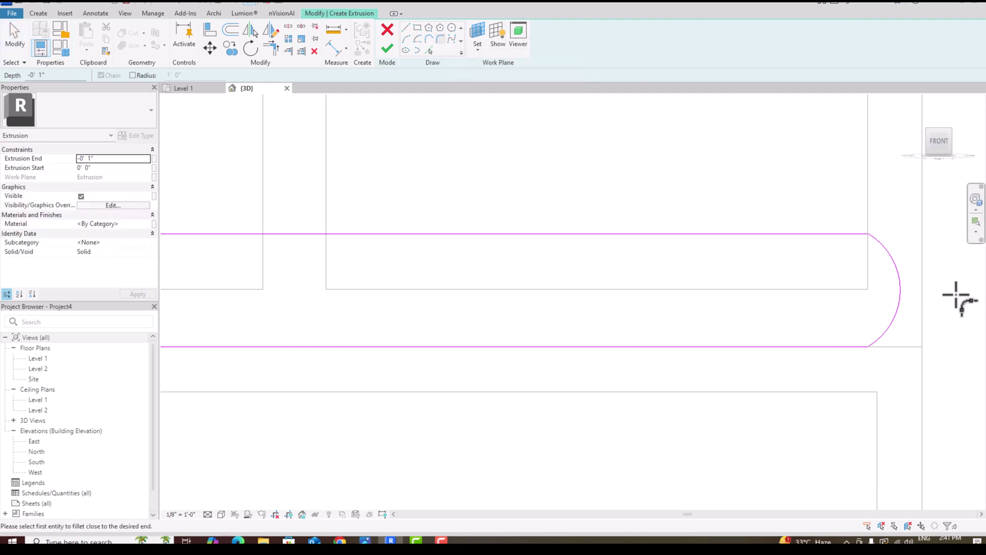
click(440, 39)
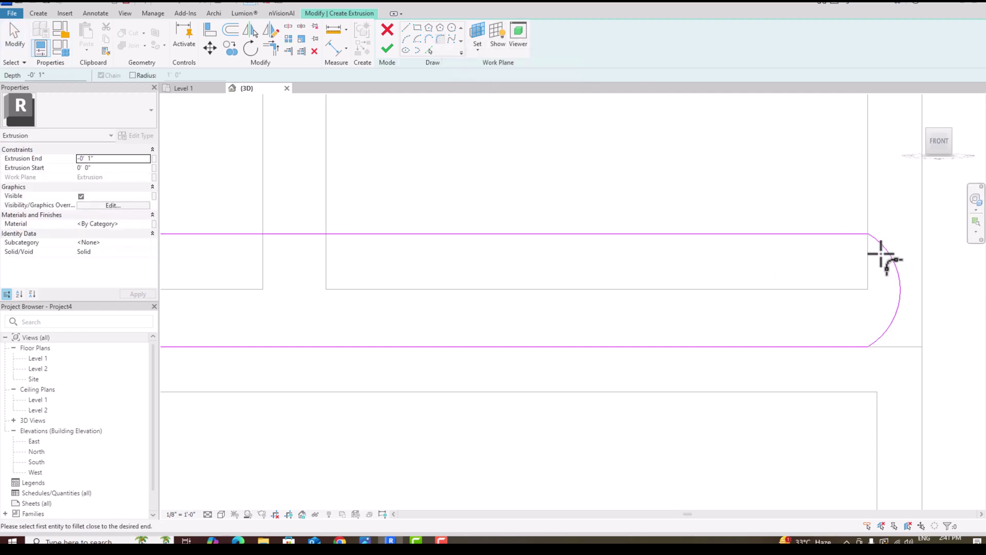
click(856, 233)
click(872, 240)
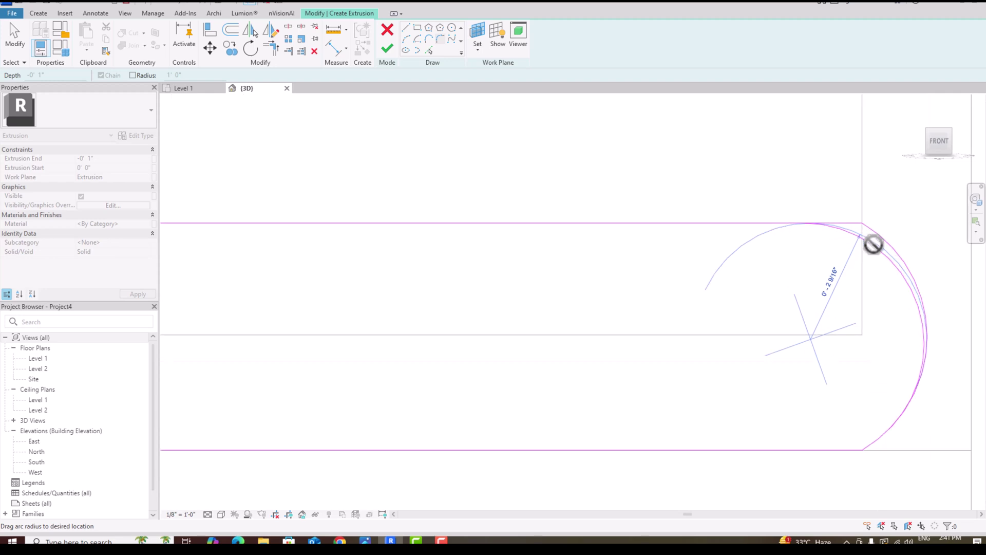
key(Escape)
key(Escape)
scroll(444, 343, down, 3)
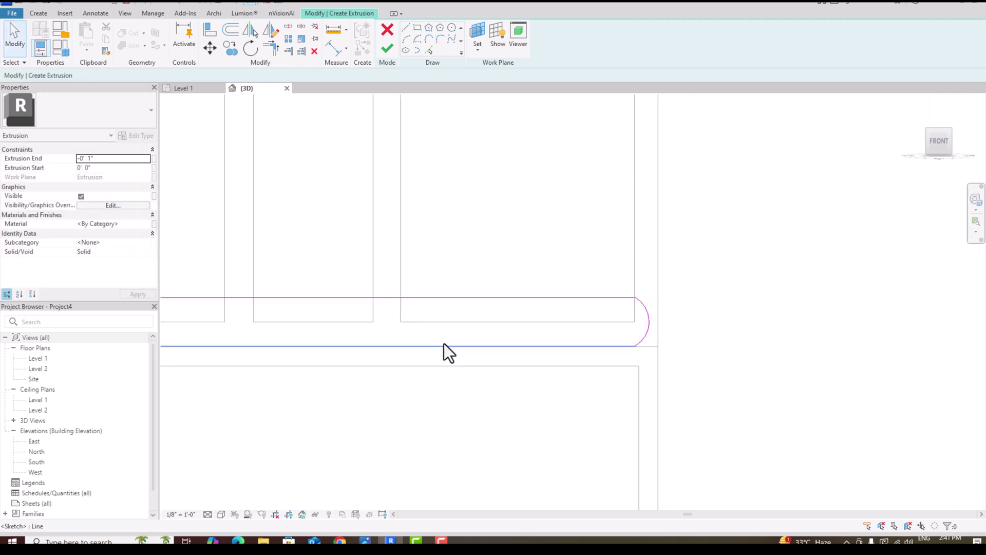
- Fillet the upper-right corner of the mattress profile with a fixed 1" radius and finish the extrusion
scroll(634, 300, up, 3)
click(440, 41)
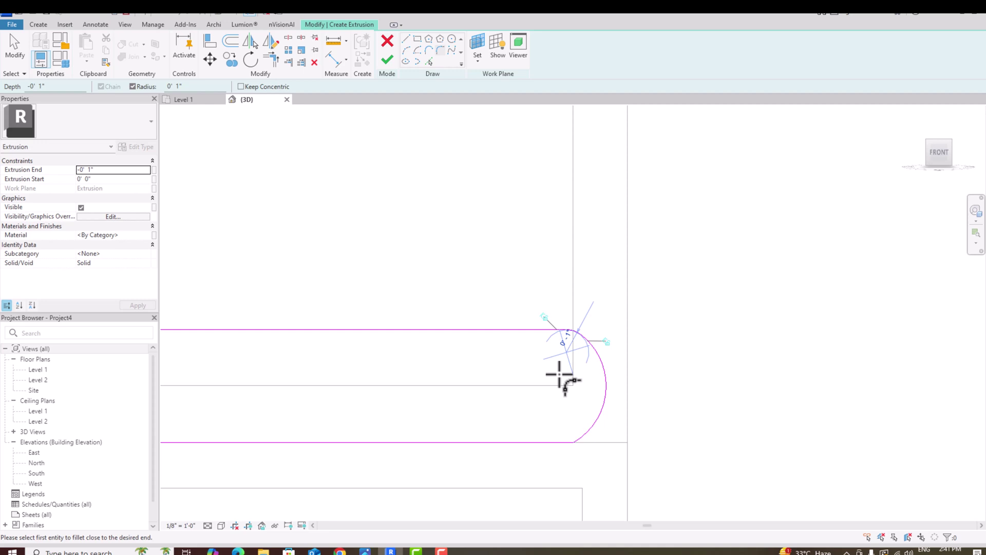
click(387, 60)
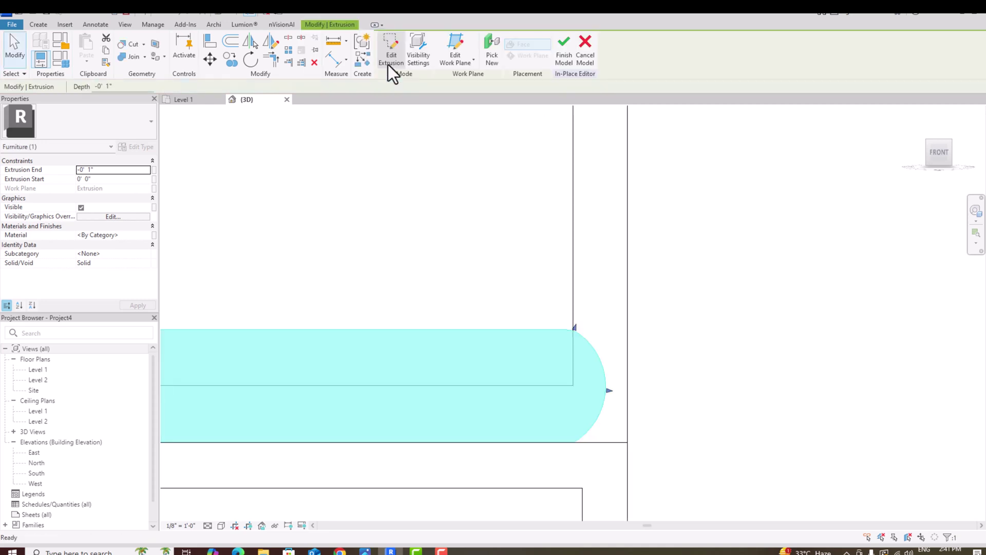
click(766, 359)
scroll(767, 359, down, 4)
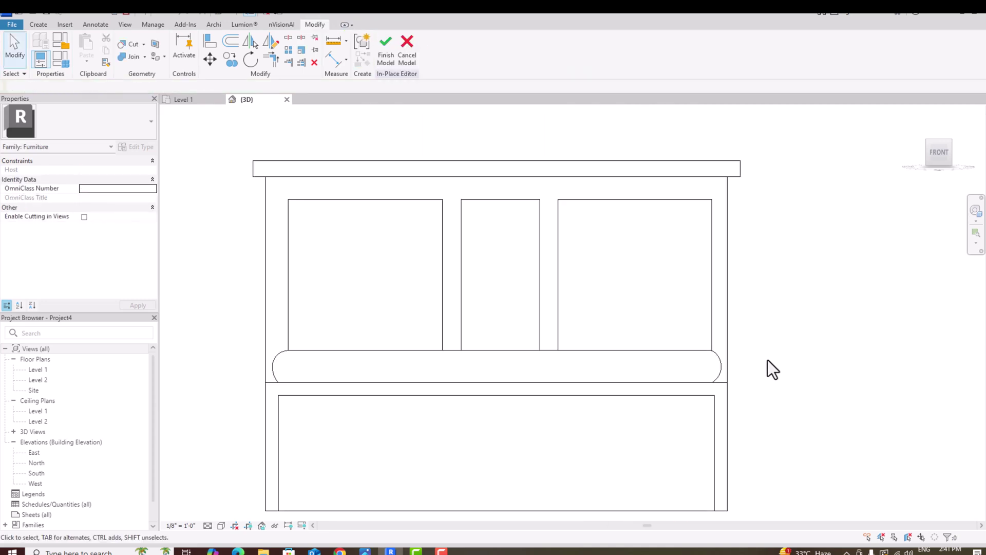
- Set the mattress extrusion's end to 6' 0" and its start to -0' 2"
click(505, 354)
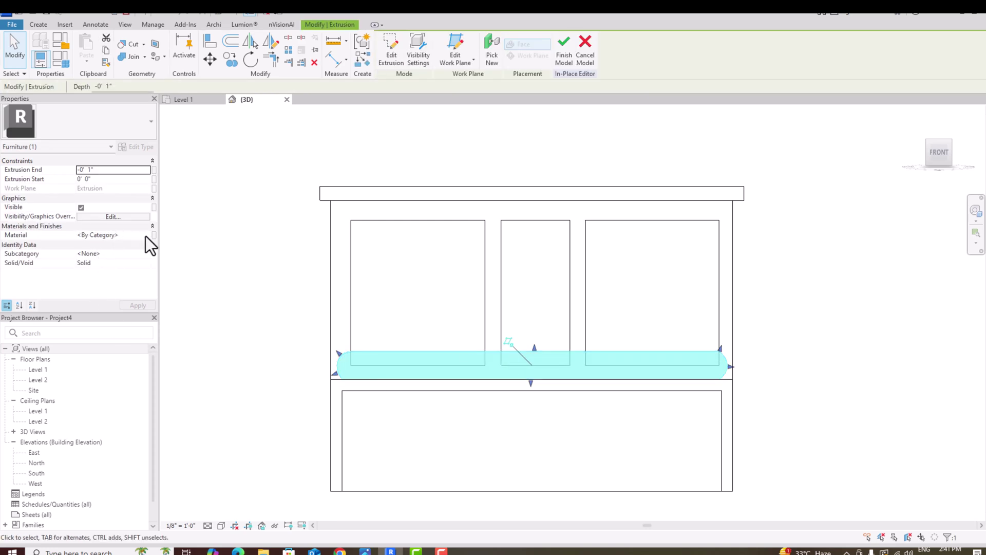
click(100, 179)
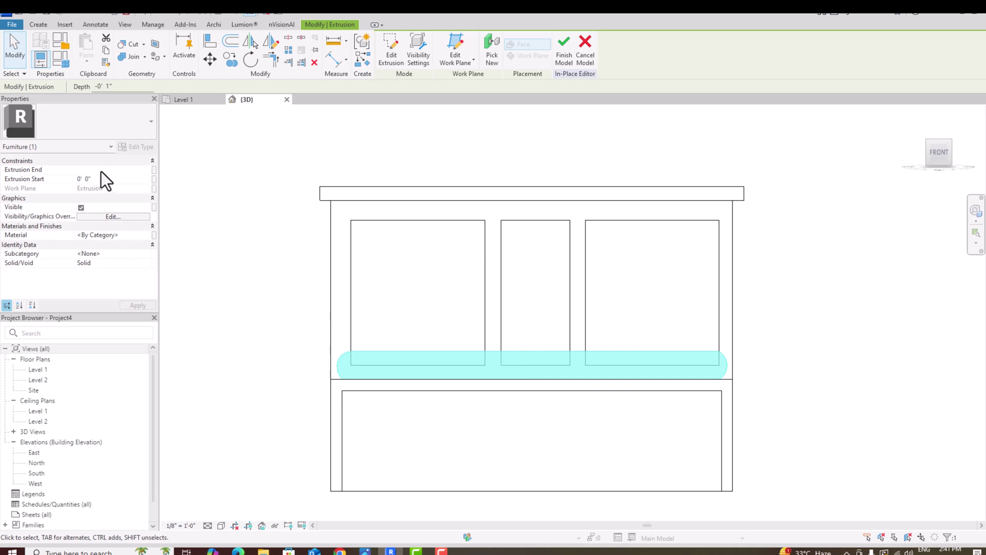
text(6)
click(101, 181)
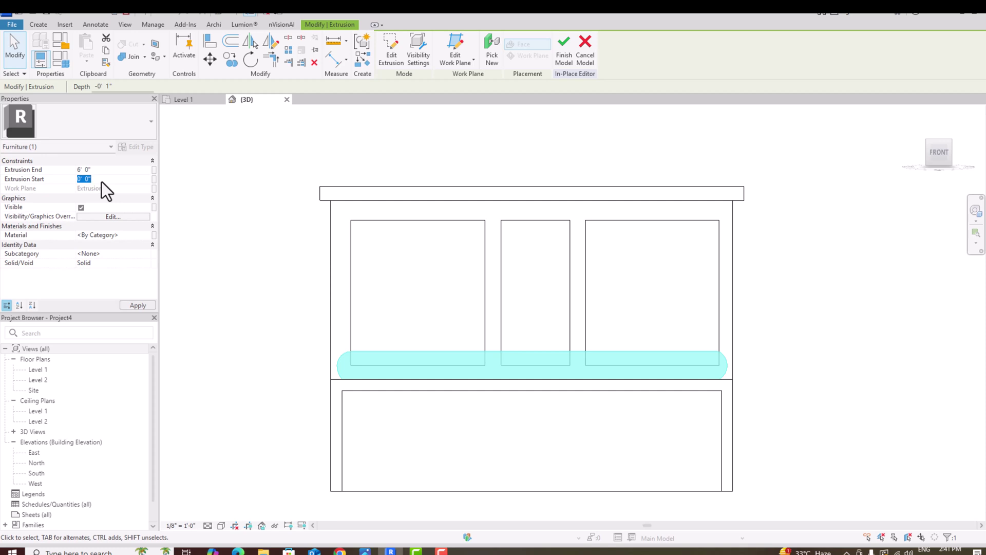
text(-2)
- Create a new material for the mattress extrusion and name it mattress
click(146, 234)
click(147, 235)
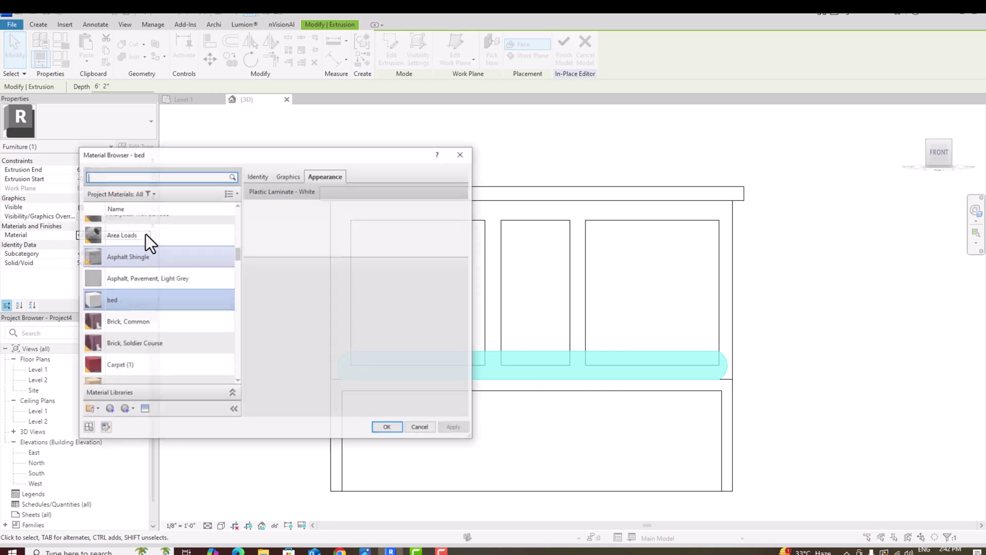
click(113, 409)
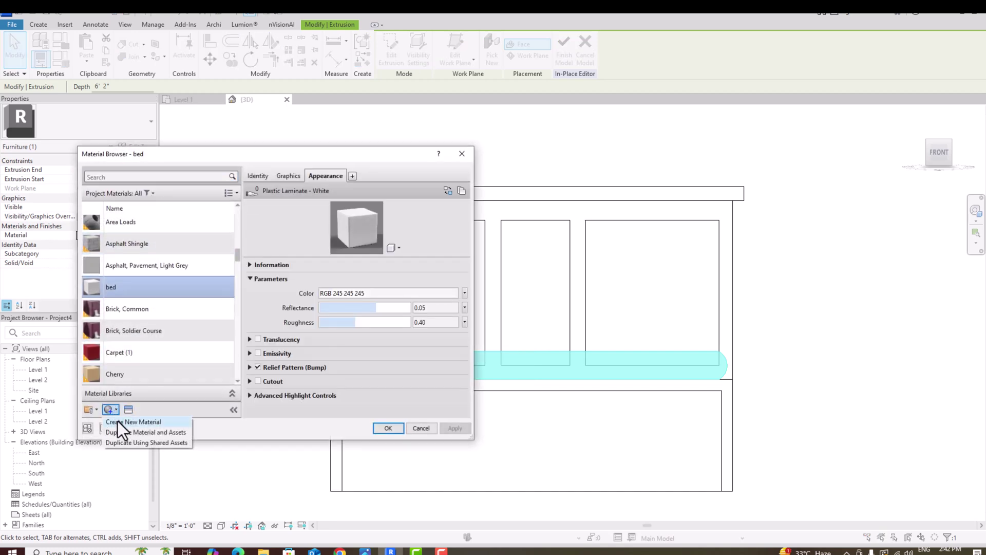
click(121, 421)
right_click(135, 287)
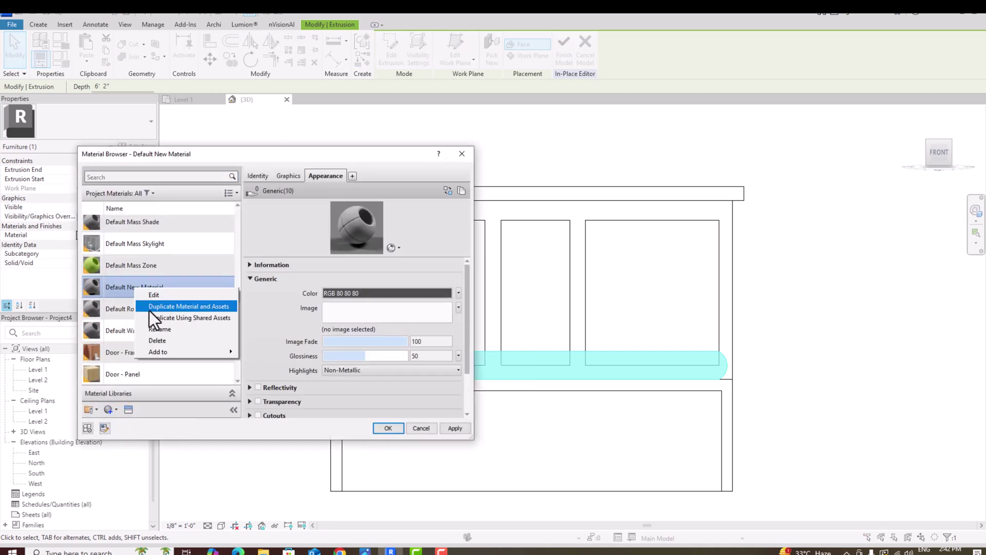
click(154, 329)
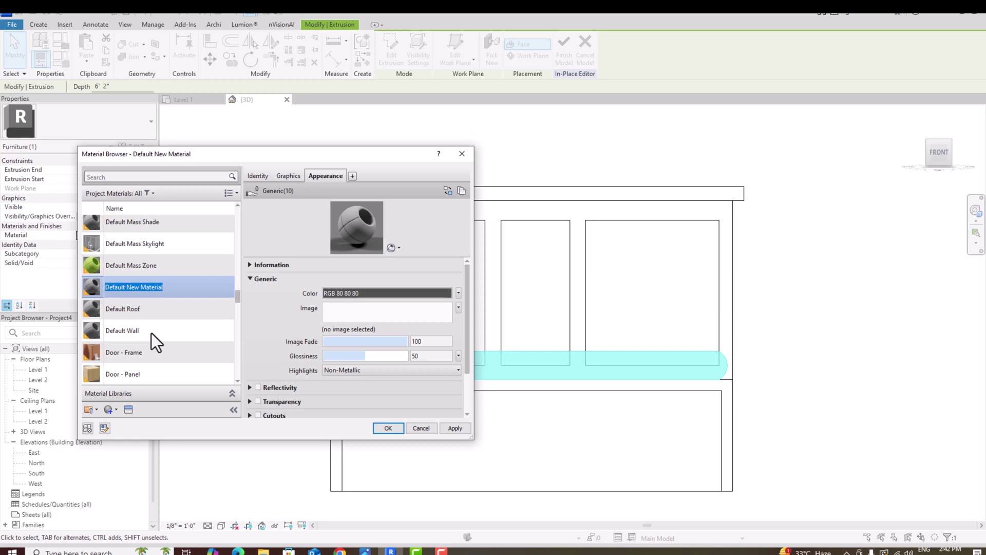
text(mattress)
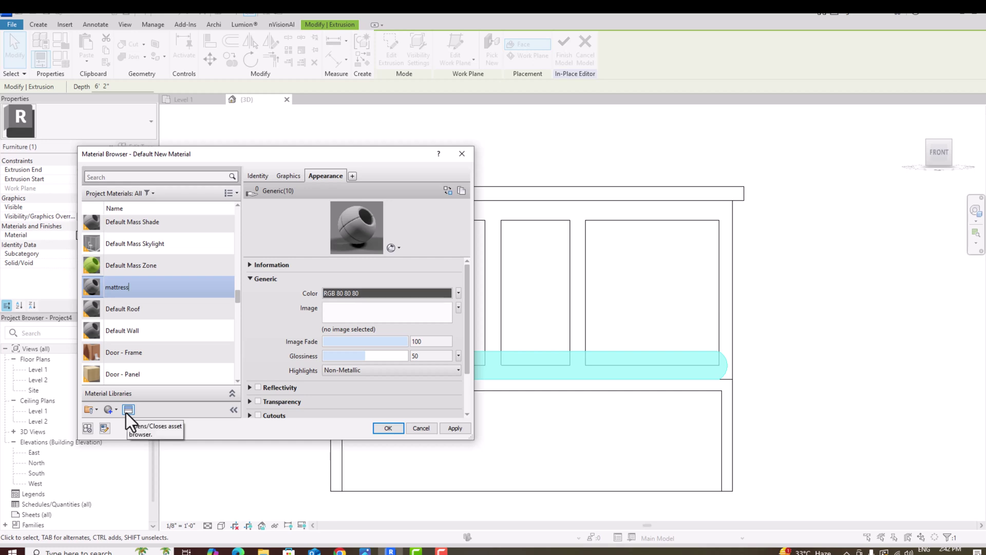
- Assign plaid-fabric-texture.jpg as the mattress material's appearance image, apply the material to the extrusion and finish the in-place model
click(340, 310)
double_click(422, 206)
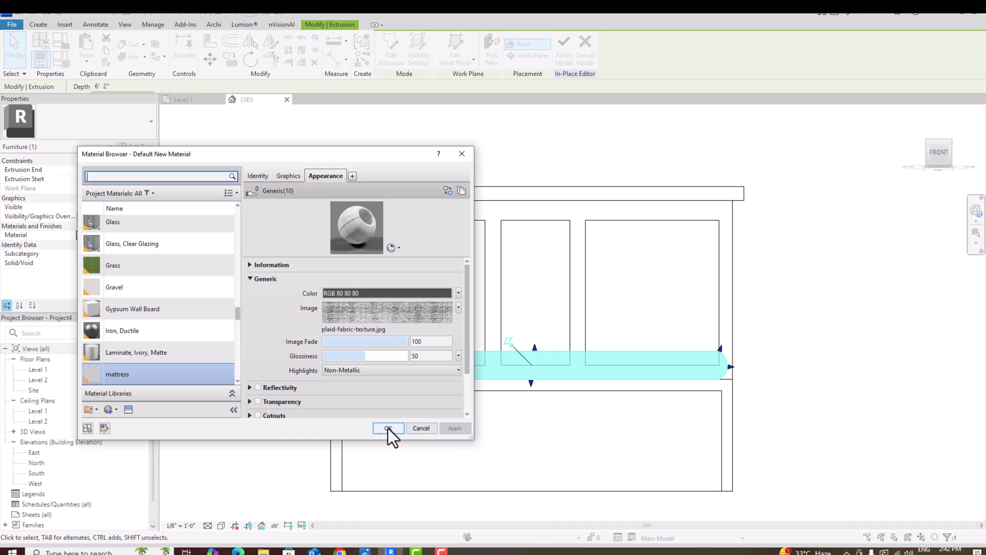
click(387, 428)
click(564, 51)
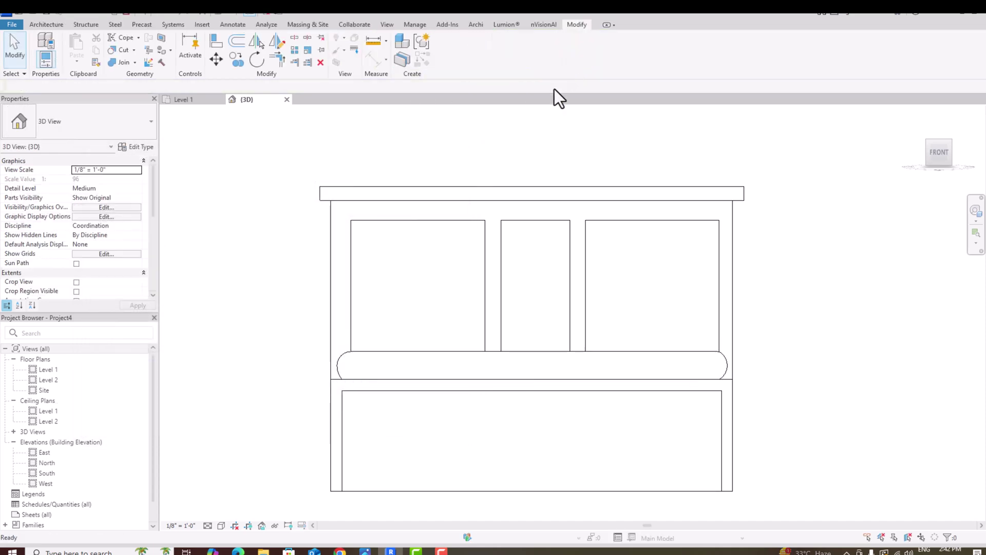
- Show the bed from an angled 3D view in the Realistic visual style
drag(937, 161, 887, 194)
scroll(639, 293, down, 3)
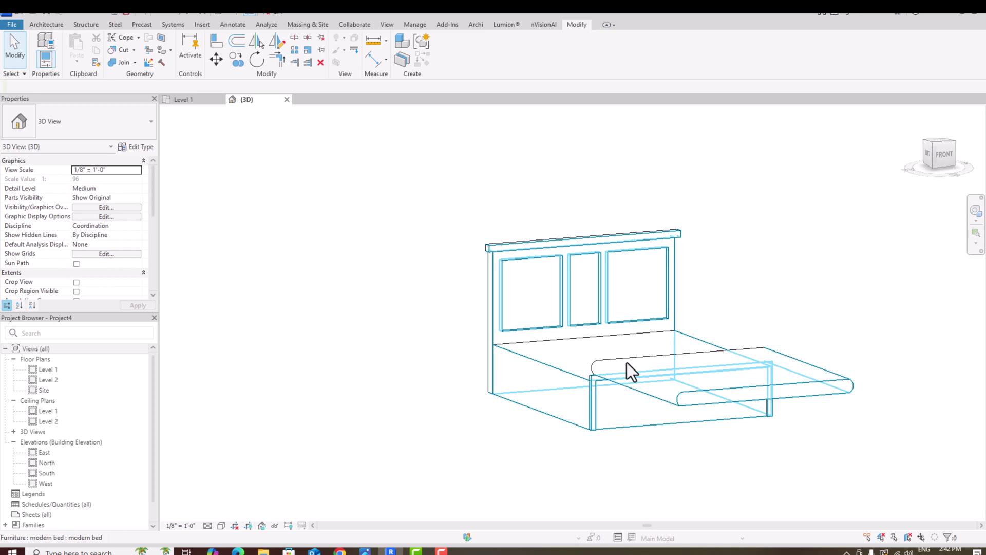
click(222, 526)
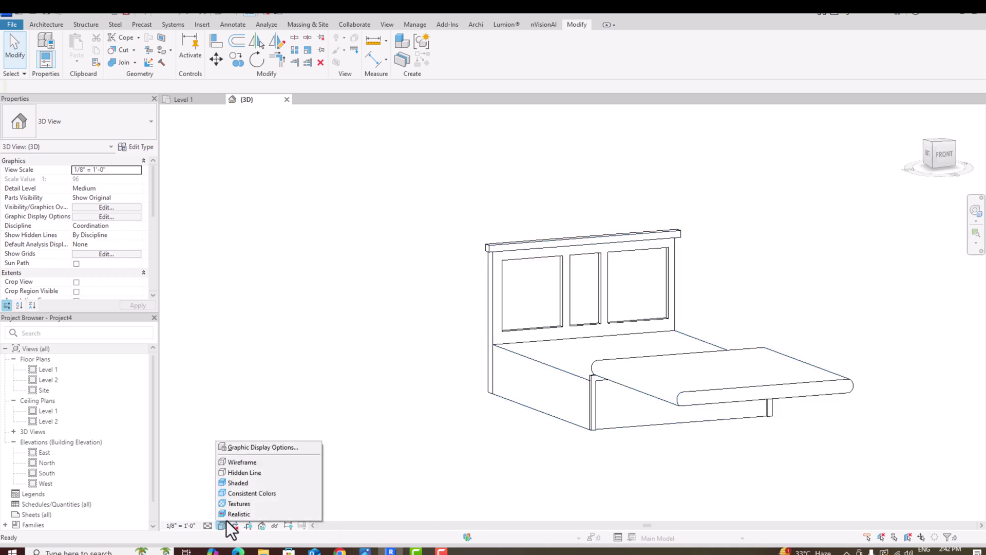
click(242, 504)
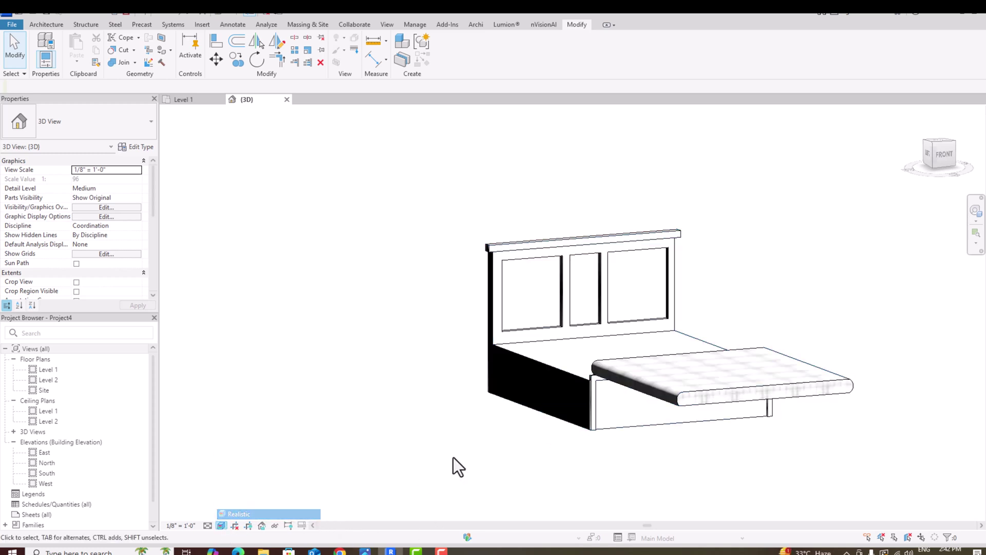
- Reopen the in-place bed for editing and stretch the mattress's back face toward the headboard, to an extrusion start of about -5' 8"
click(689, 397)
click(449, 55)
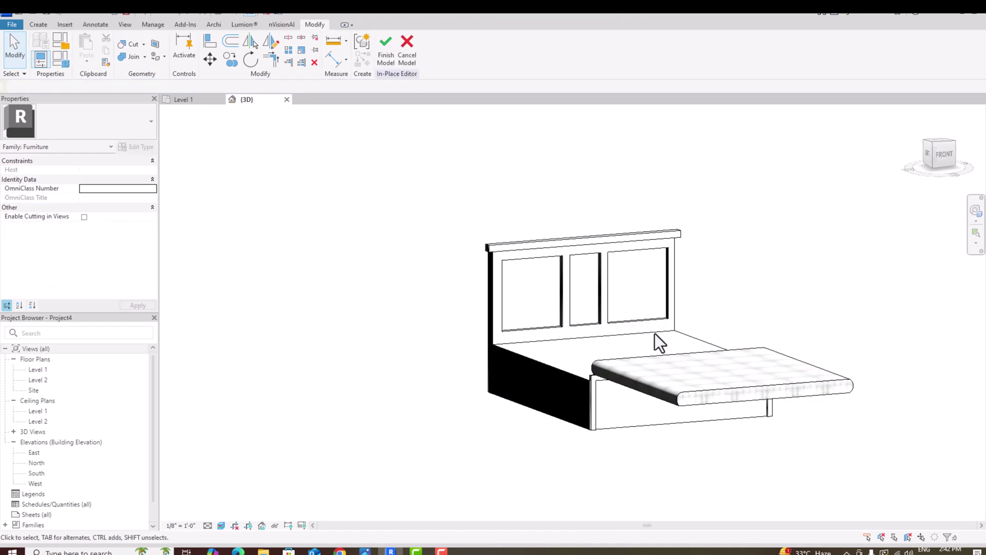
click(686, 393)
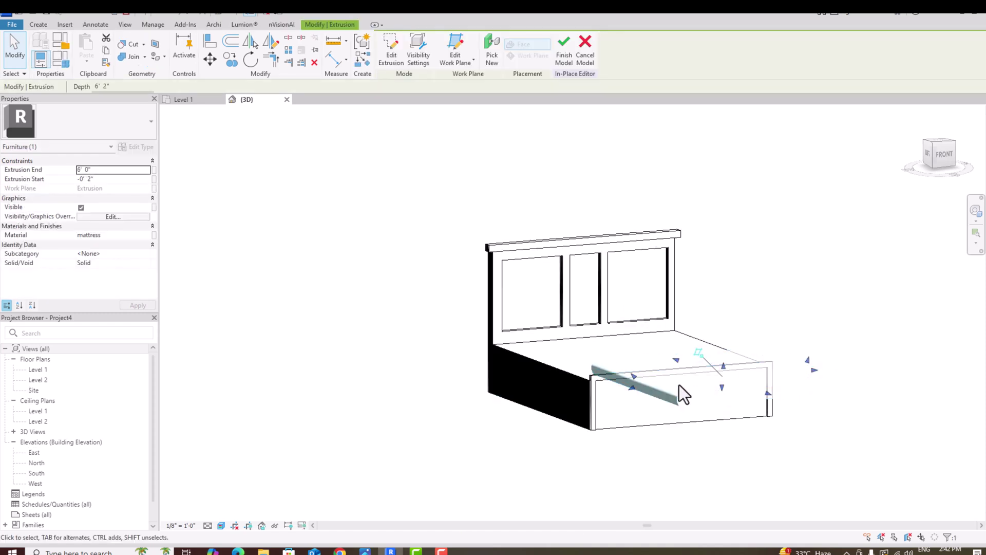
drag(676, 364, 607, 335)
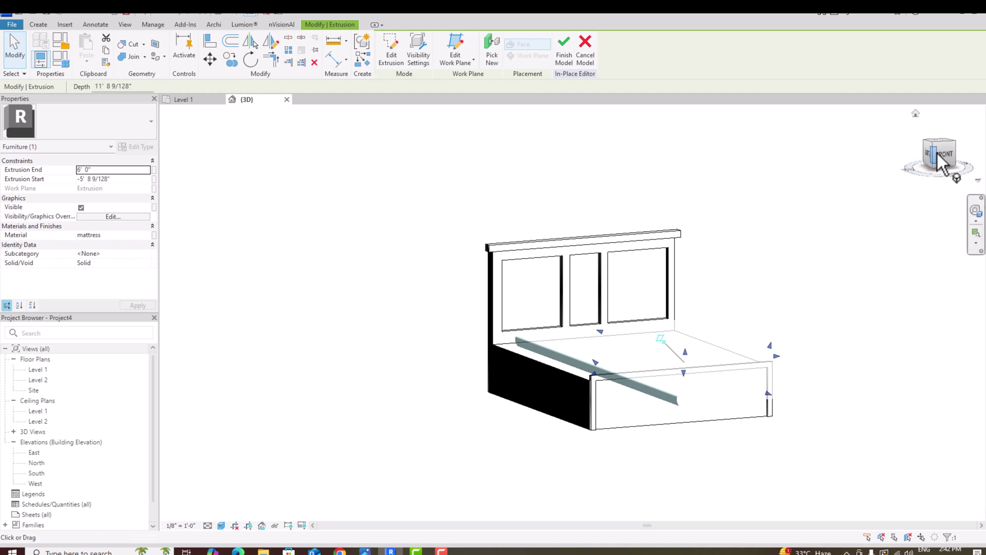
- Pull the mattress's front face back to the footboard and adjust its back face at the headboard
drag(942, 160, 971, 196)
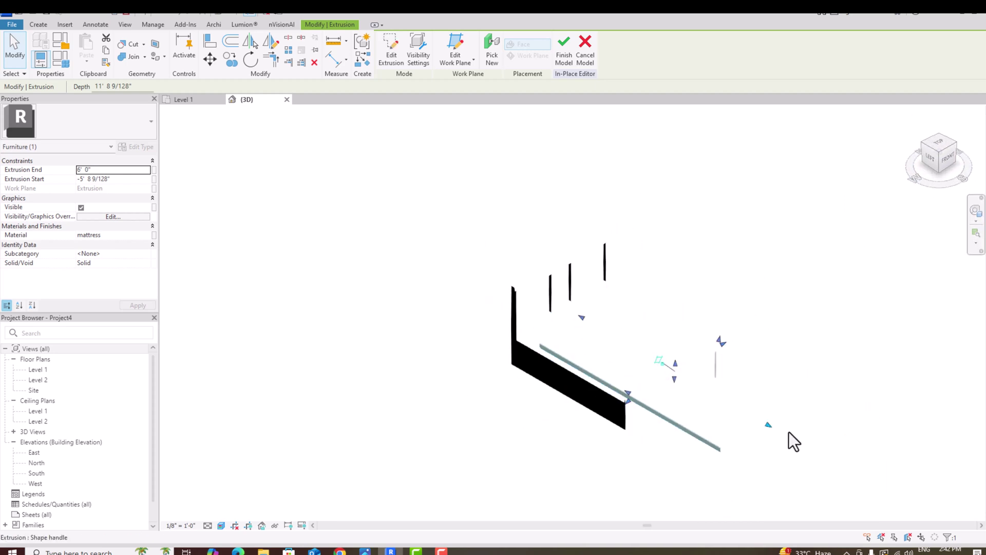
drag(768, 424, 674, 364)
drag(573, 316, 572, 310)
click(764, 253)
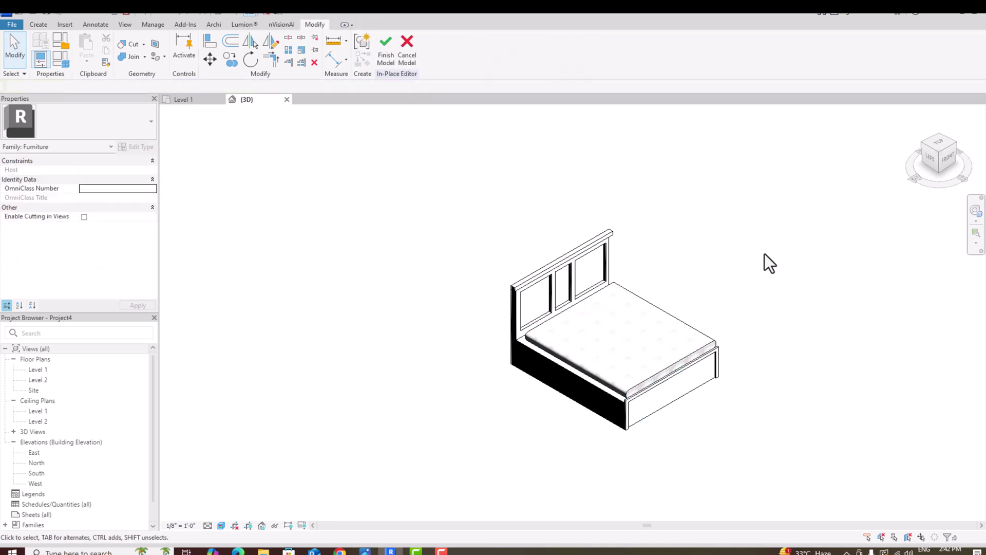
- Set the 3D view's visual style to Textures
scroll(542, 384, down, 2)
scroll(467, 270, up, 6)
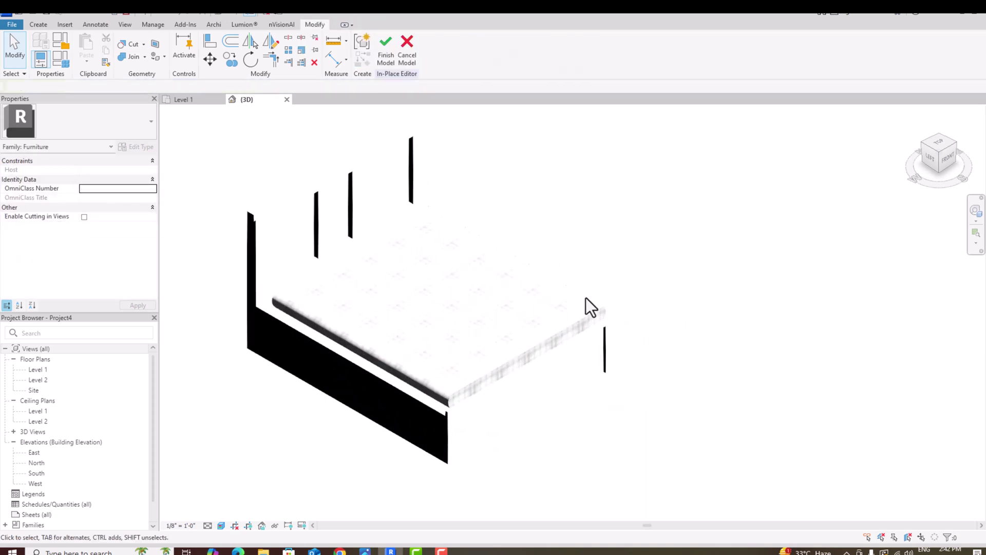
click(221, 525)
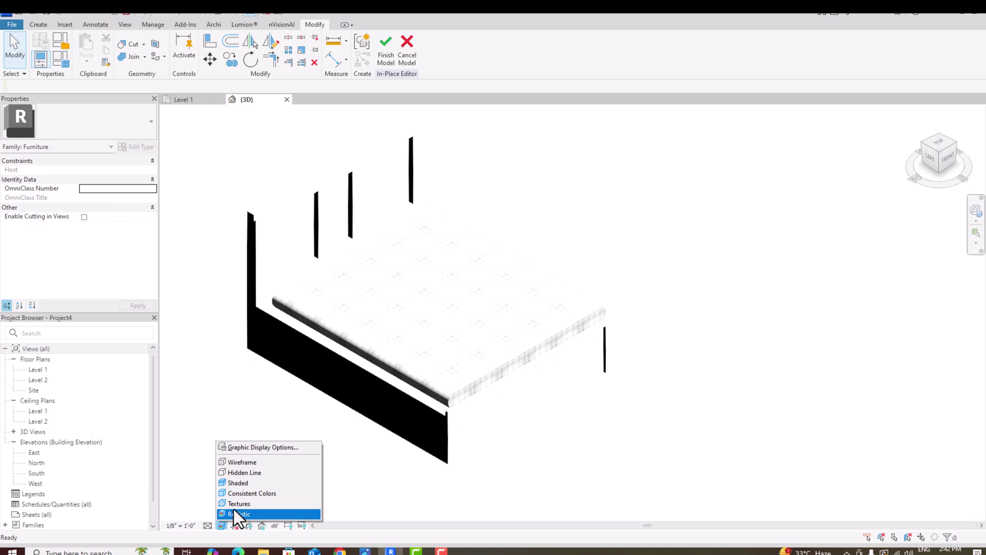
click(234, 504)
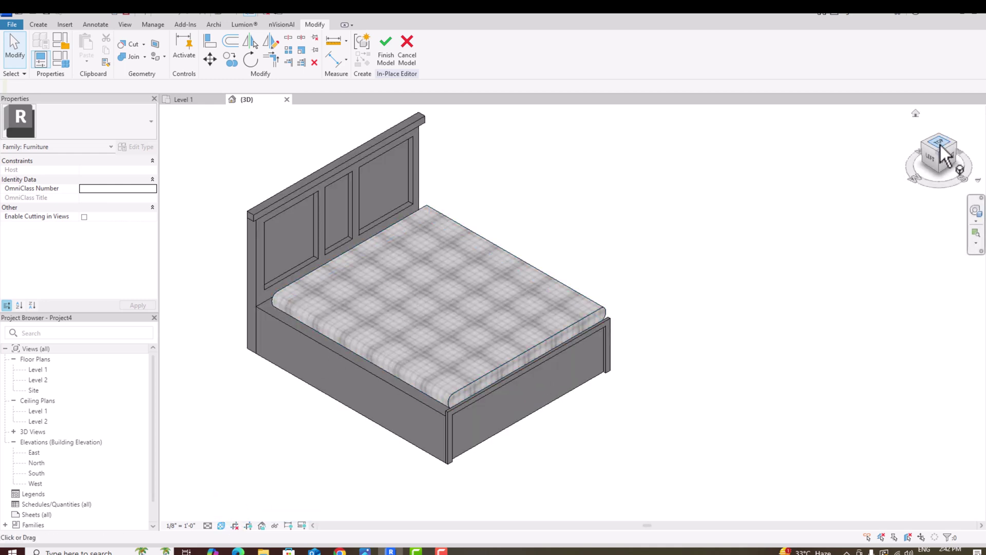
- View the bed from its front-right corner and compare it with the reference photo
click(947, 160)
shift+middle_drag(820, 126, 754, 132)
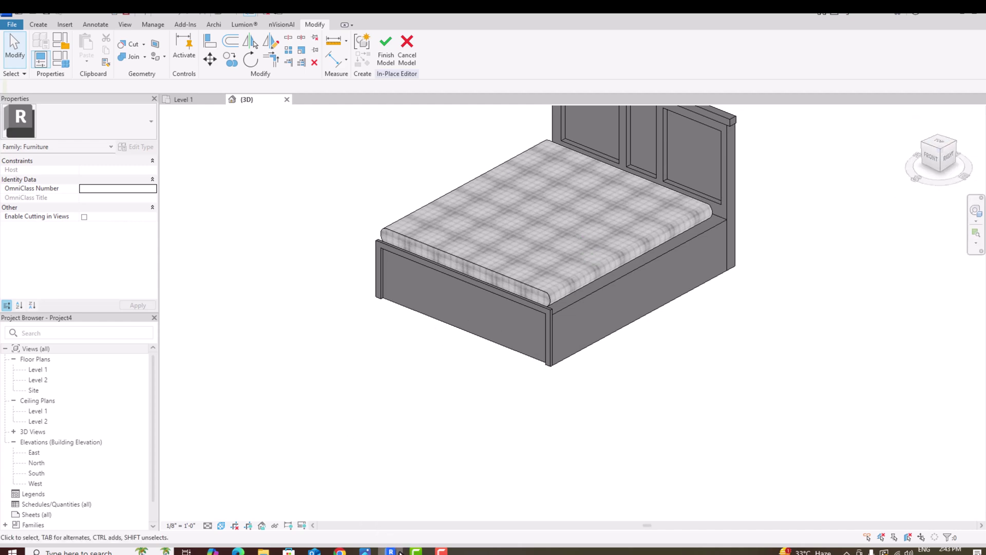
click(373, 552)
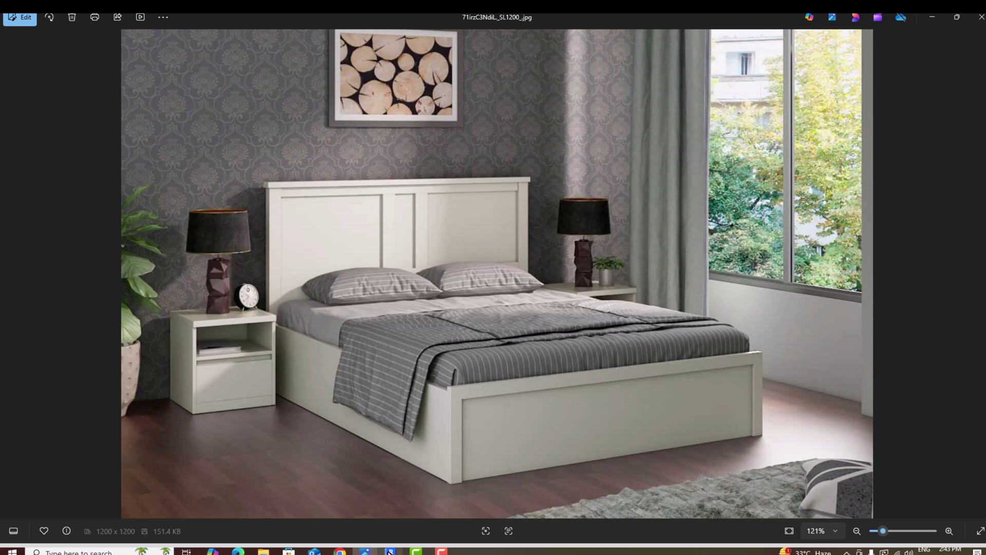
click(390, 552)
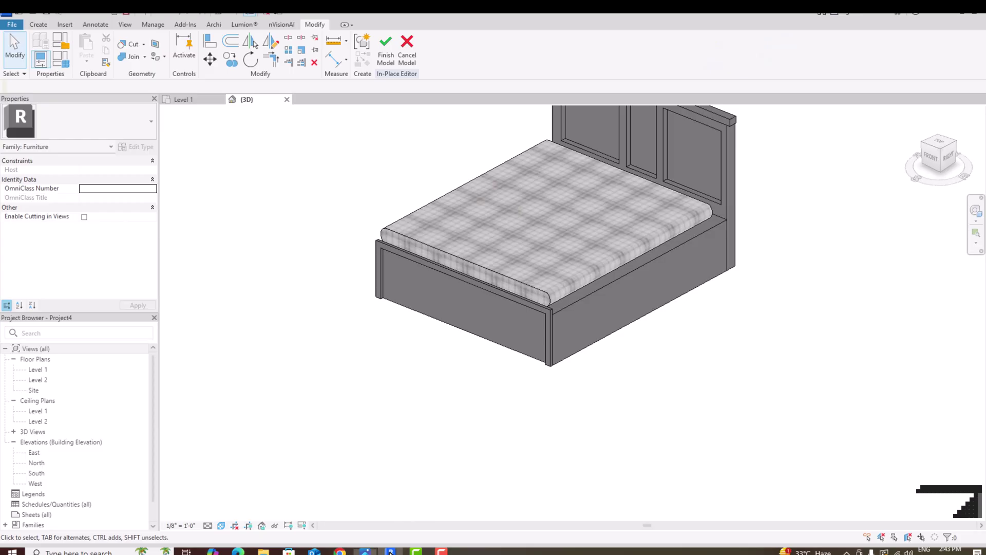
- In the Level 1 floor plan, start an extrusion and sketch a 1' 4" by 1' 0" nightstand rectangle left of the headboard
double_click(54, 371)
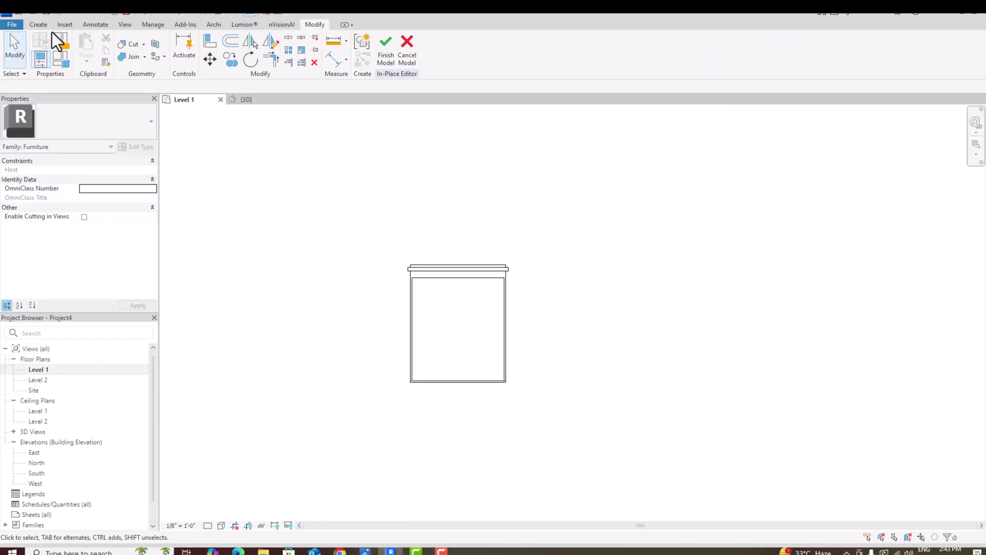
click(38, 24)
click(87, 41)
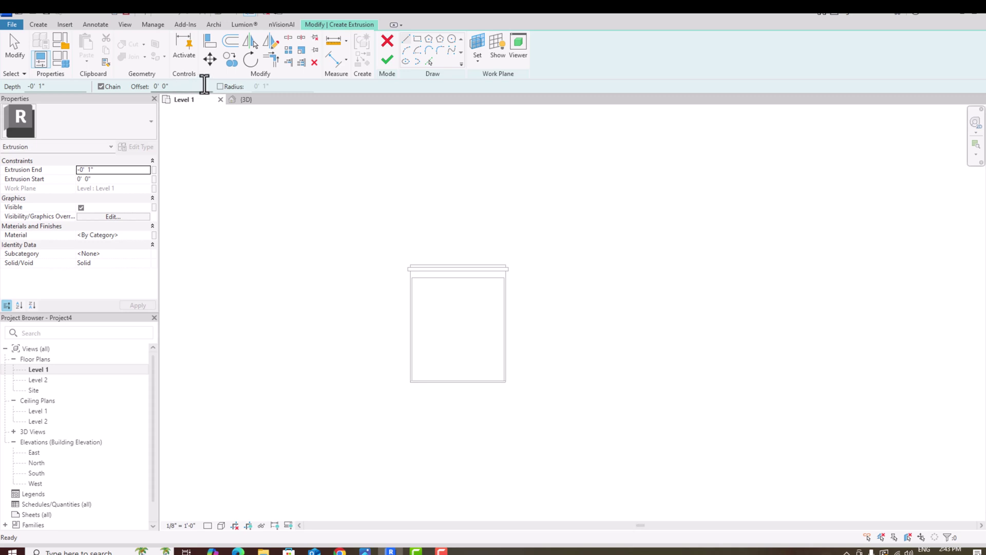
click(417, 40)
scroll(386, 290, up, 4)
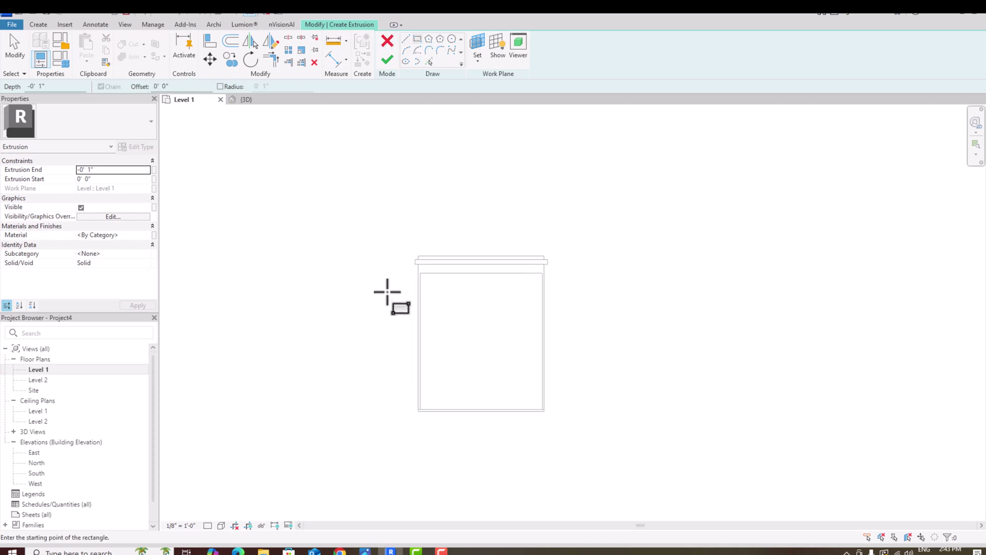
click(380, 239)
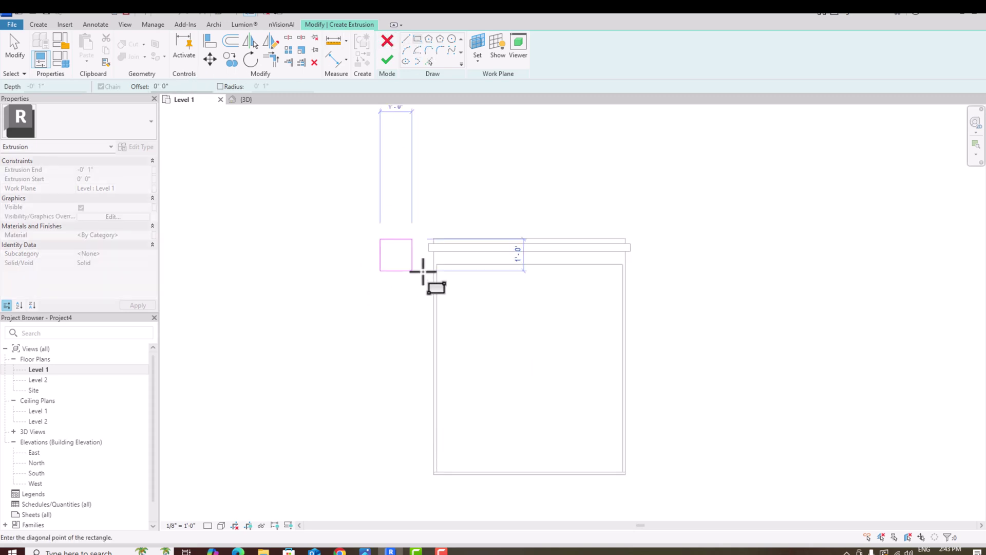
scroll(423, 273, down, 1)
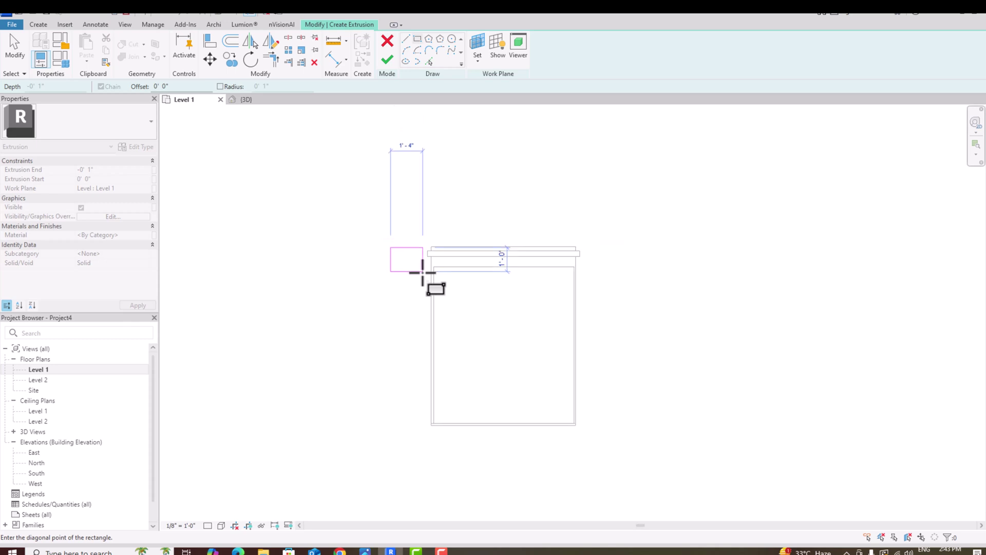
click(422, 271)
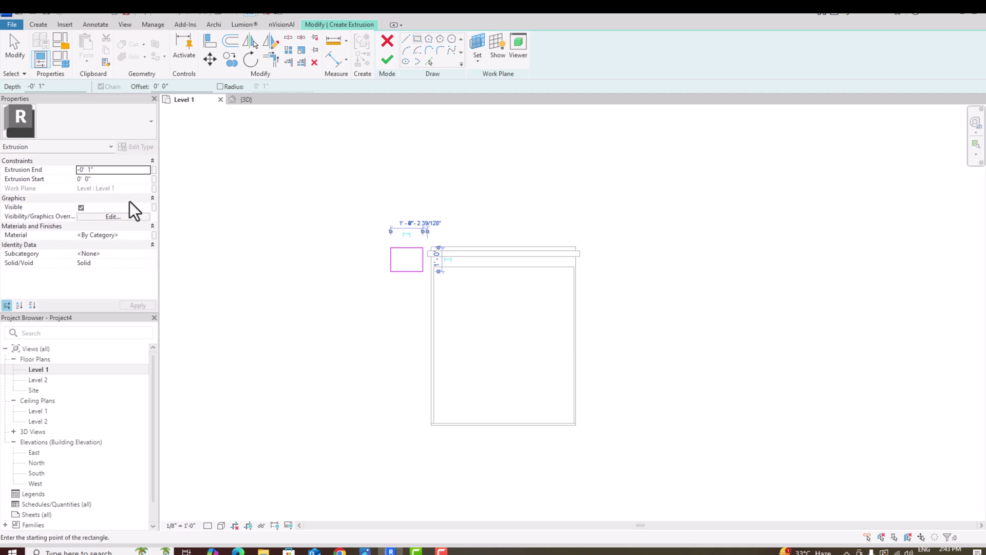
- Set the nightstand extrusion's end to 1' 6"
click(116, 170)
text(1)
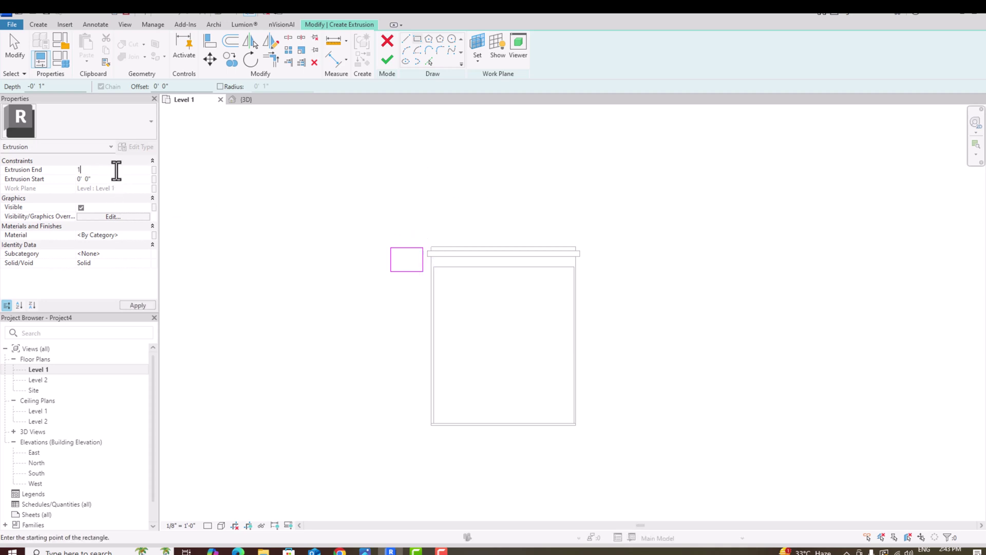
text('6)
- Assign the existing bed material to the nightstand extrusion and finish the sketch
click(140, 236)
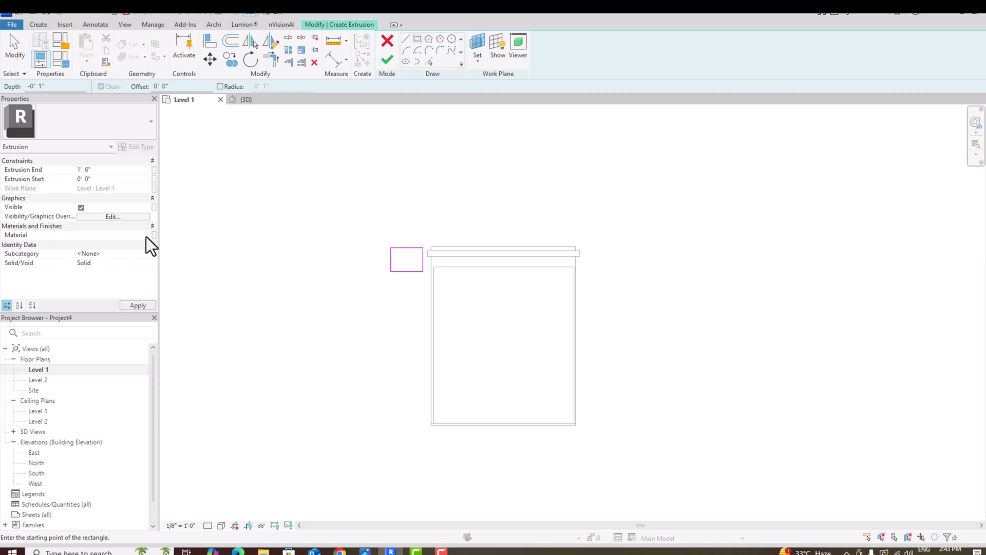
click(147, 235)
scroll(123, 288, up, 3)
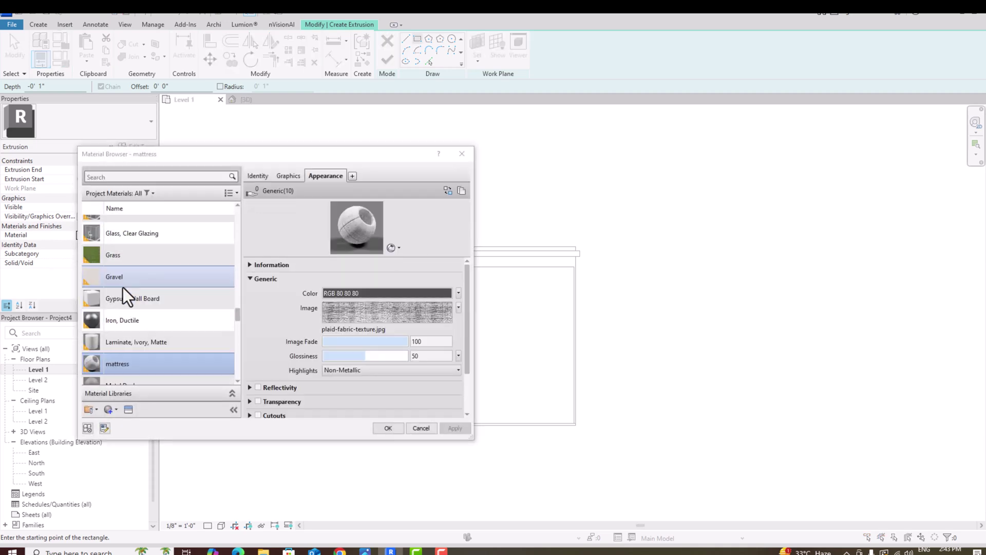
scroll(123, 285, up, 6)
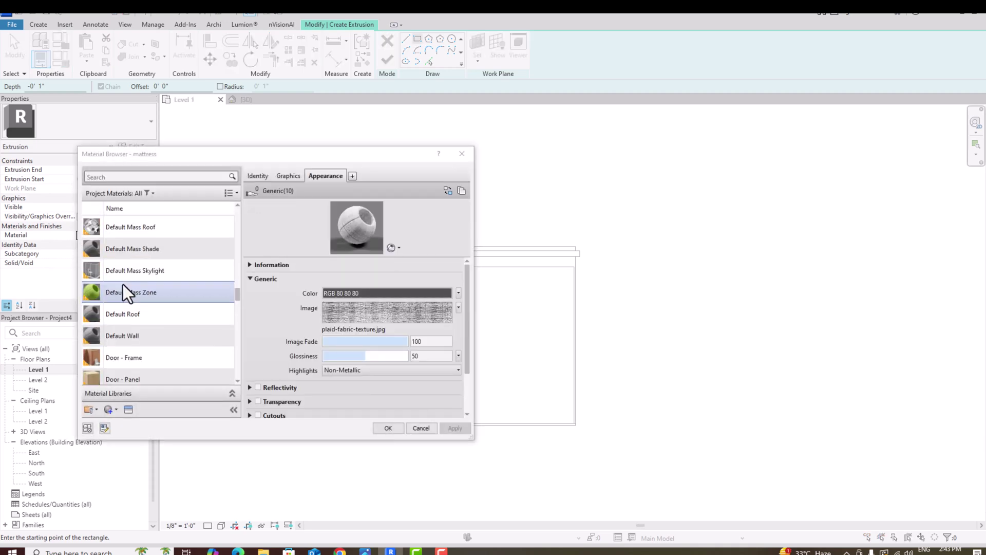
scroll(122, 288, up, 3)
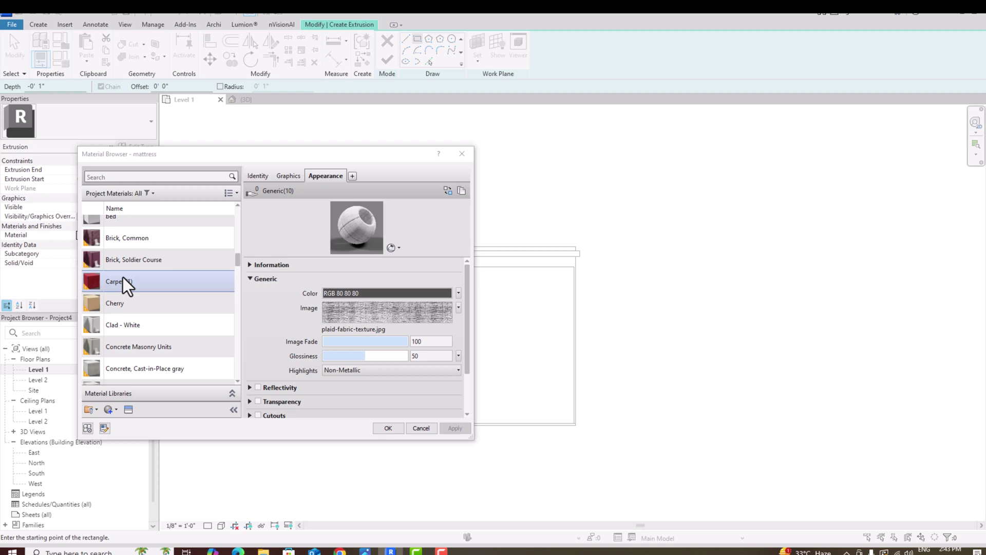
scroll(122, 286, up, 3)
click(116, 344)
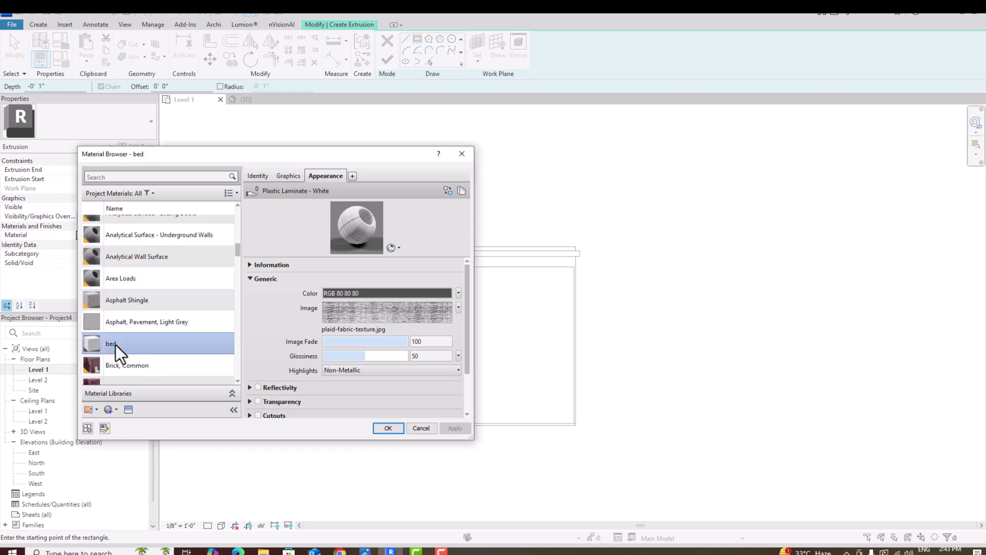
key(Return)
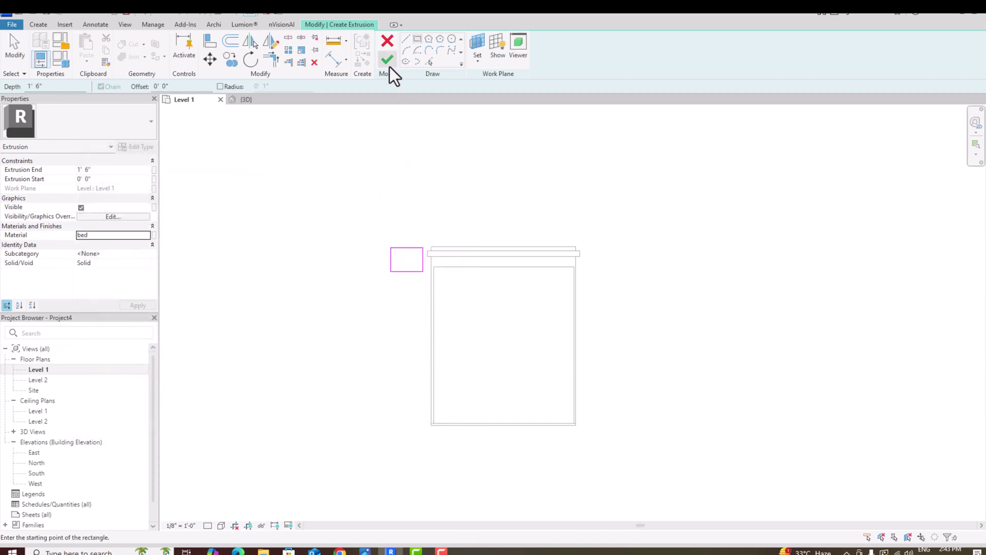
click(389, 65)
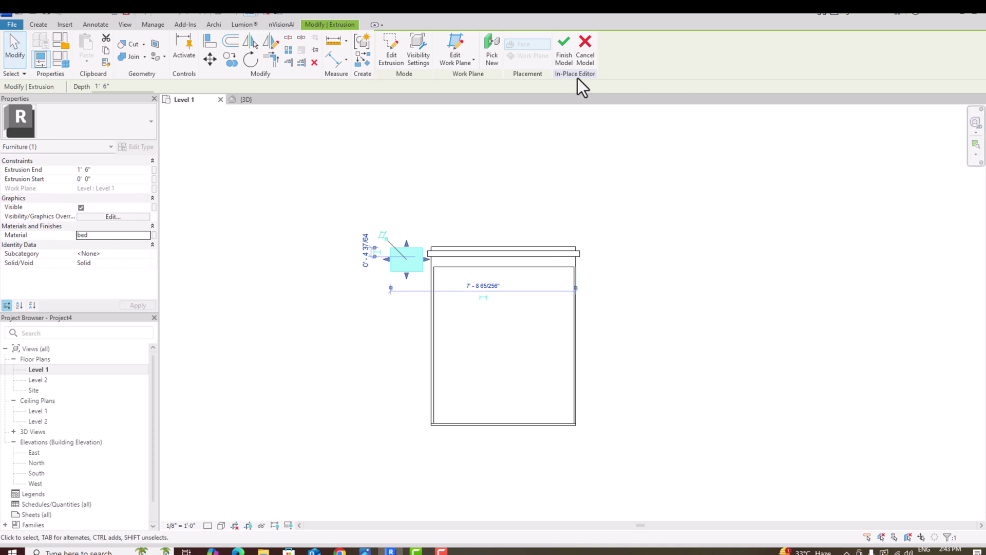
- In the 3D view, start a void extrusion and set the nightstand's front face as its work plane
click(221, 11)
drag(966, 170, 772, 272)
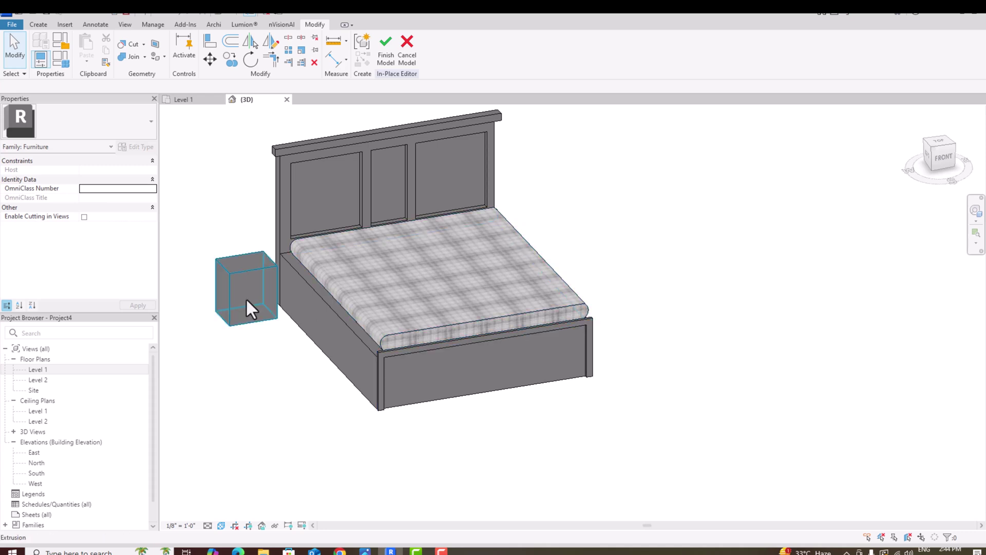
scroll(189, 278, up, 4)
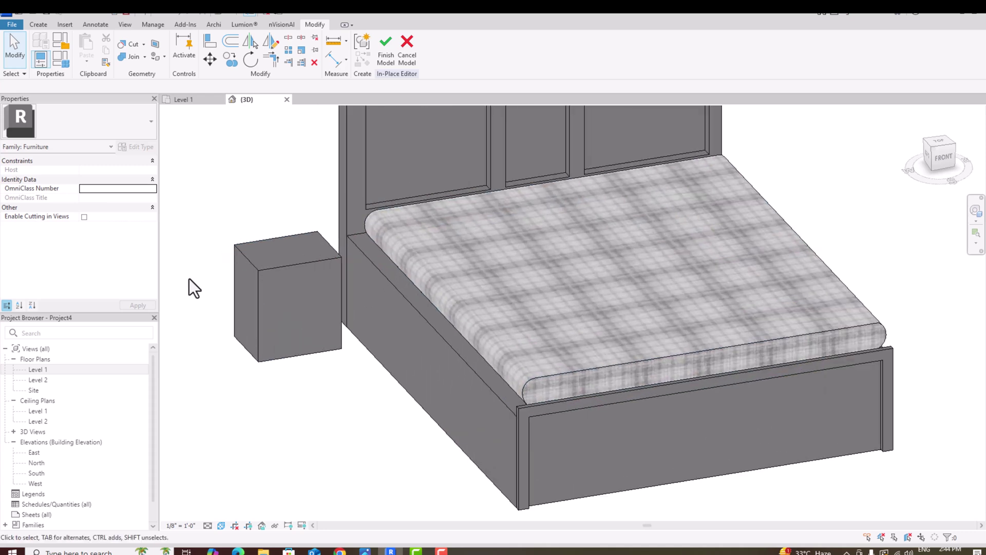
click(38, 24)
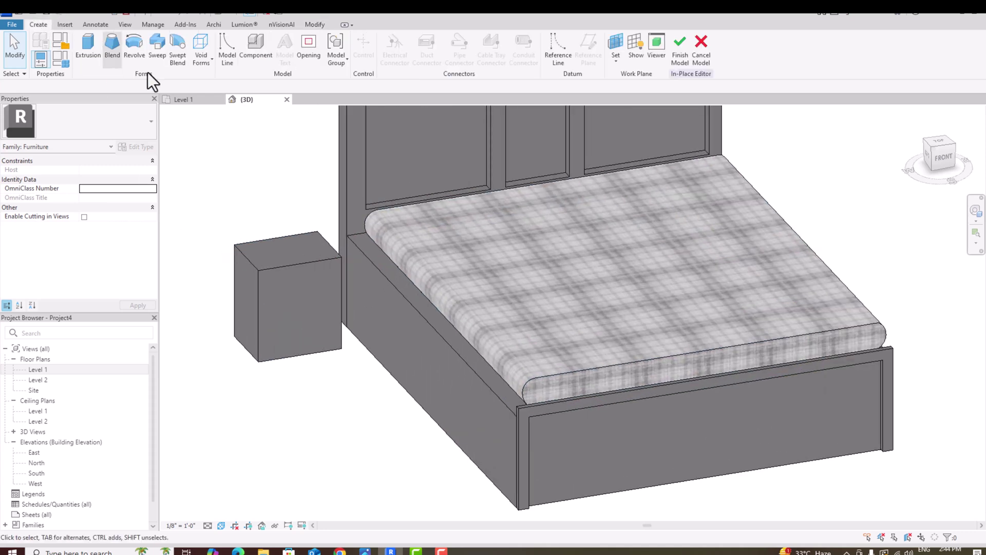
click(203, 60)
click(217, 86)
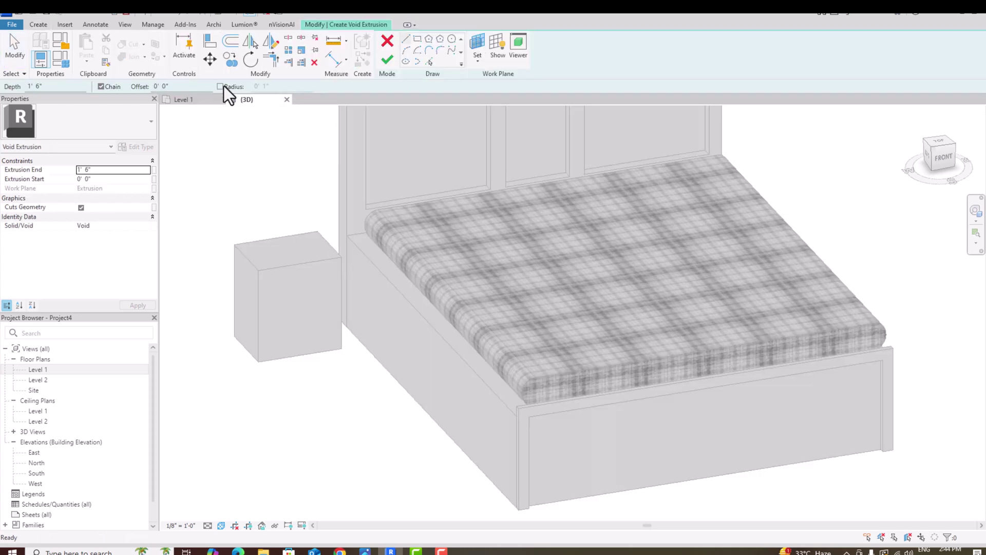
click(482, 64)
click(493, 109)
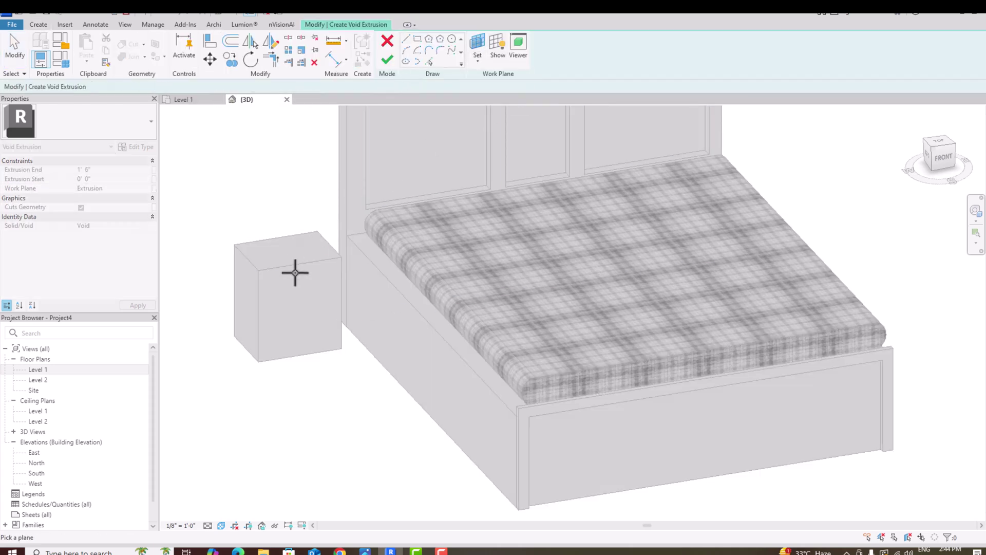
click(296, 268)
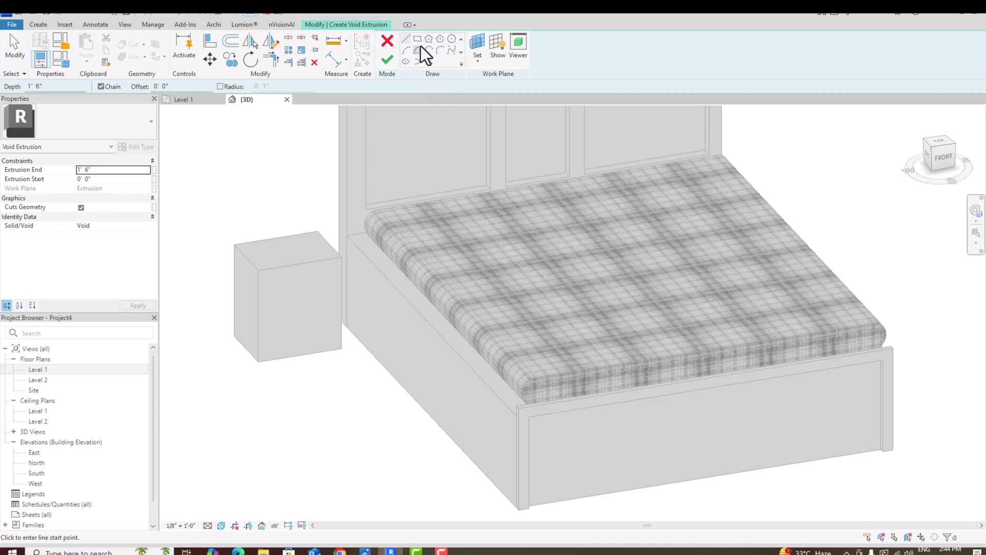
- Sketch a rectangle about 1' 2 3/4" by 6 1/2" on the upper part of the nightstand's front face
click(417, 38)
scroll(259, 275, up, 2)
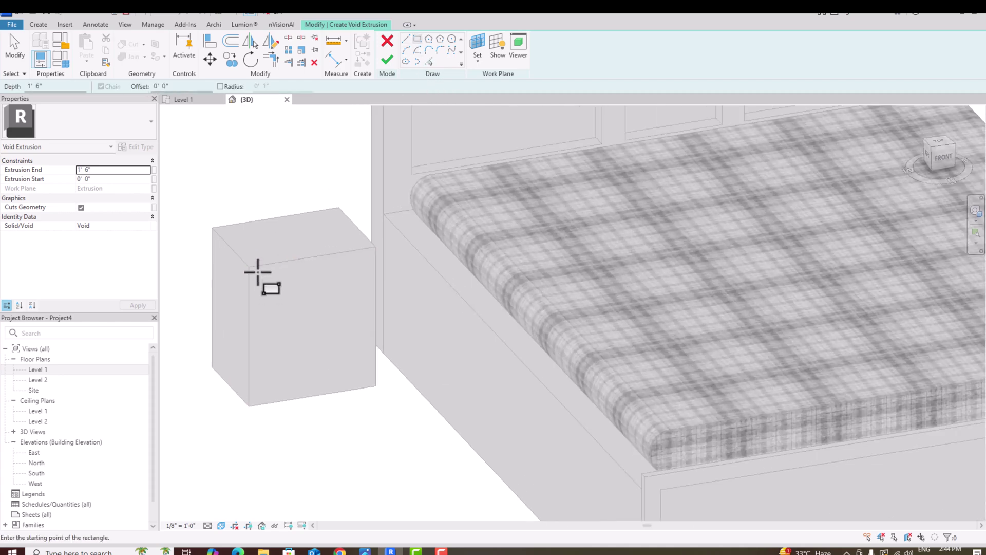
click(254, 272)
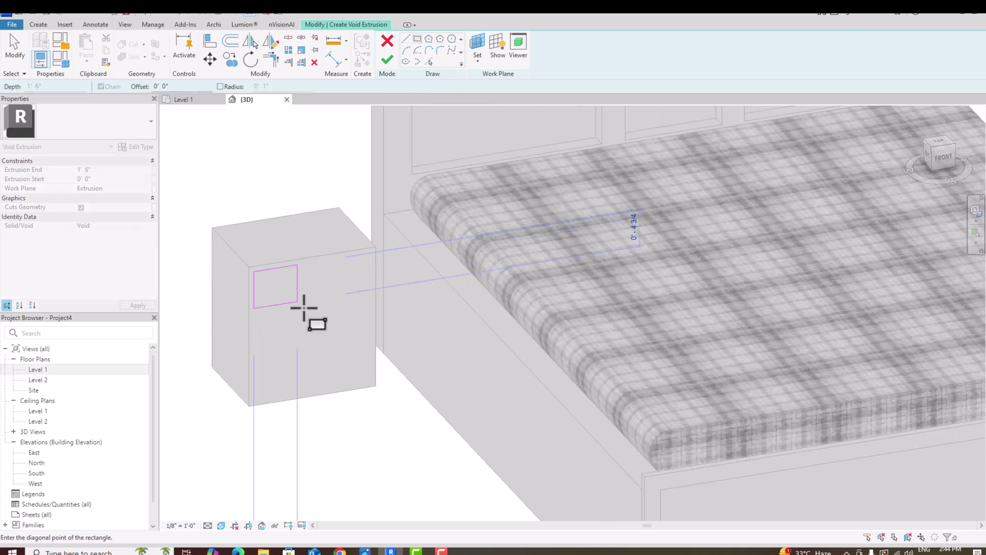
click(370, 305)
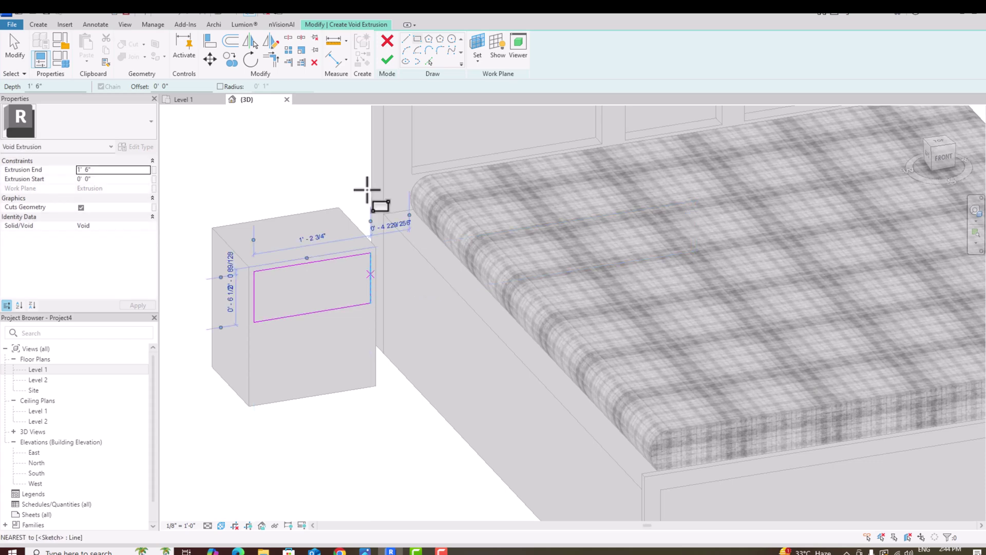
- Set the void extrusion's start to 1' 0" and its end to -1' 0", then finish the void
click(113, 171)
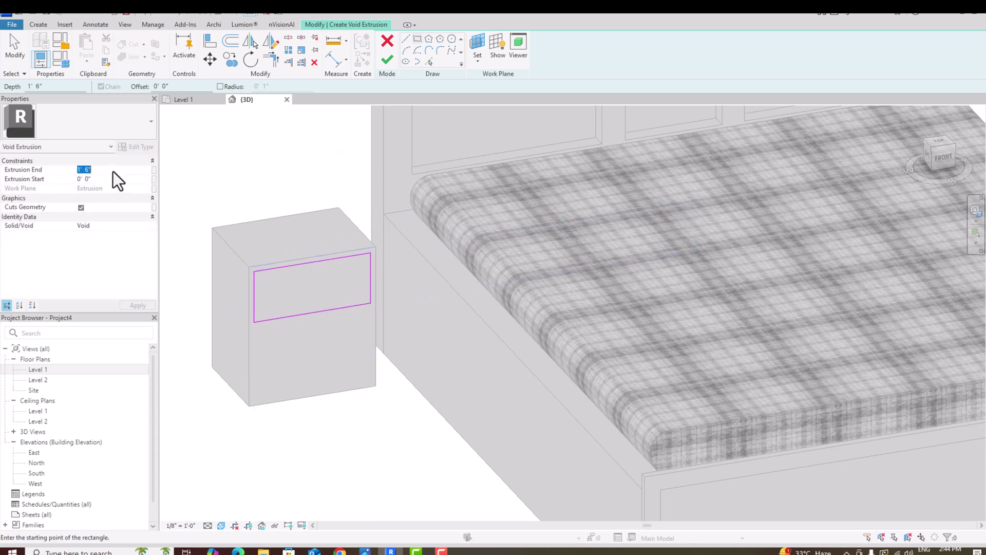
click(113, 180)
text(1')
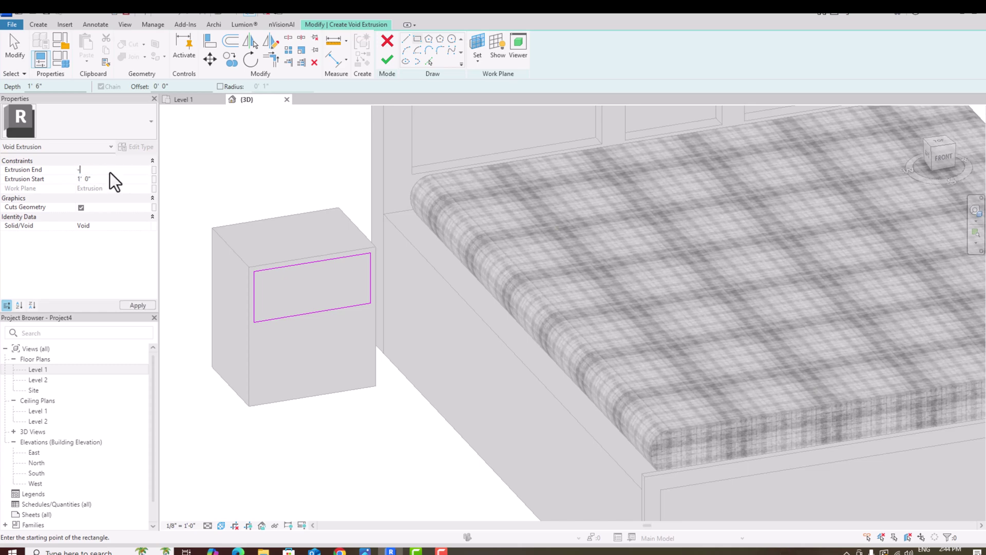
click(110, 171)
text(-1' 0")
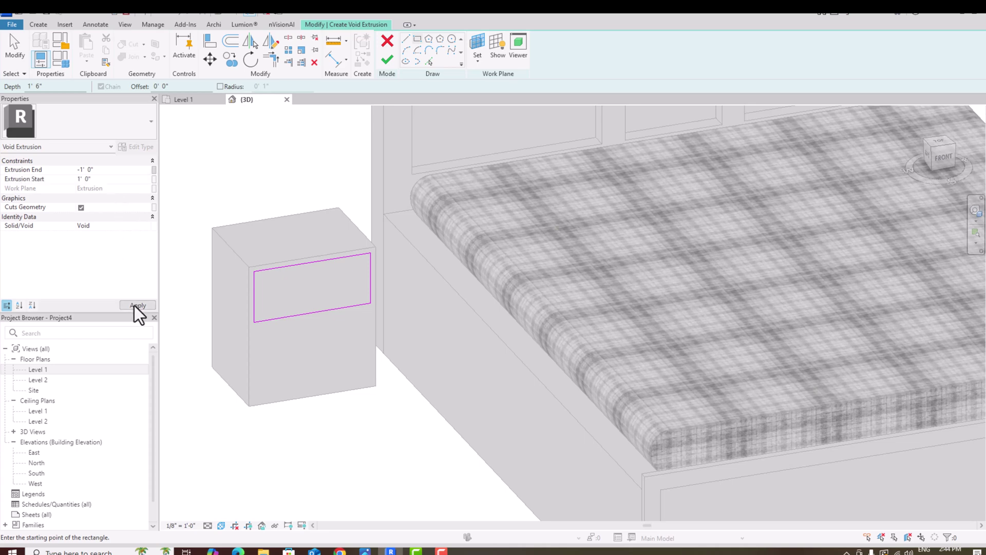
click(137, 306)
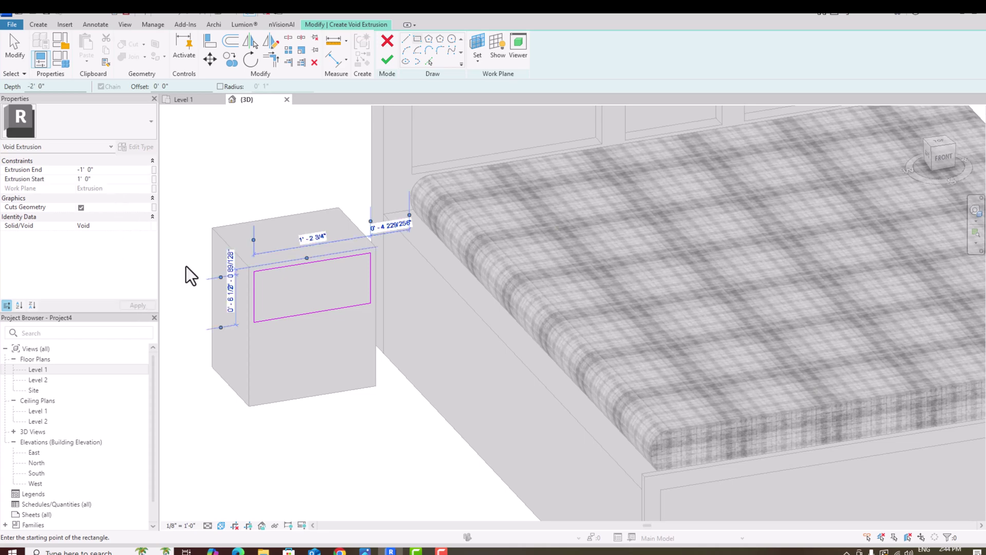
click(391, 62)
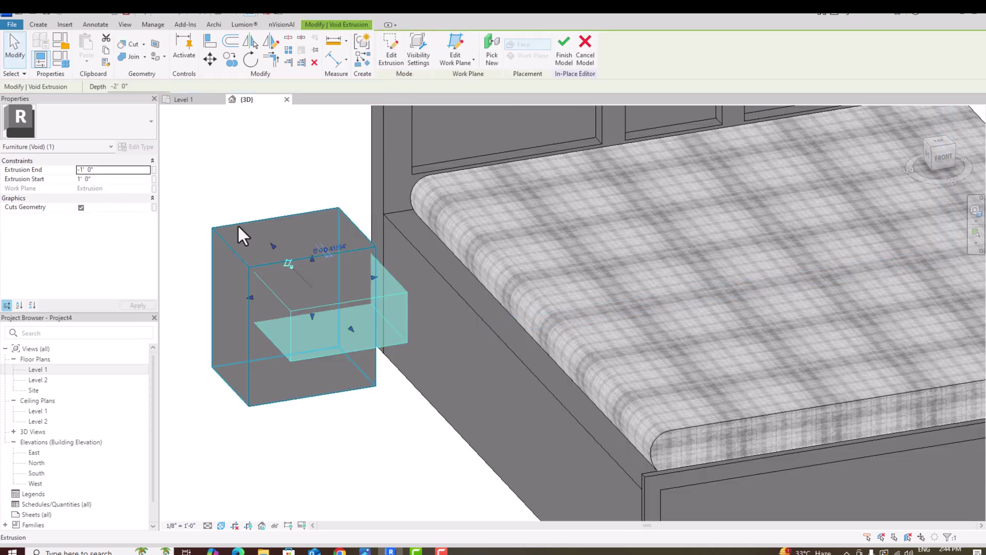
- Shorten the void's front end to about -0' 3 5/8", cut the nightstand opening, and check the reference photo
drag(348, 324, 329, 293)
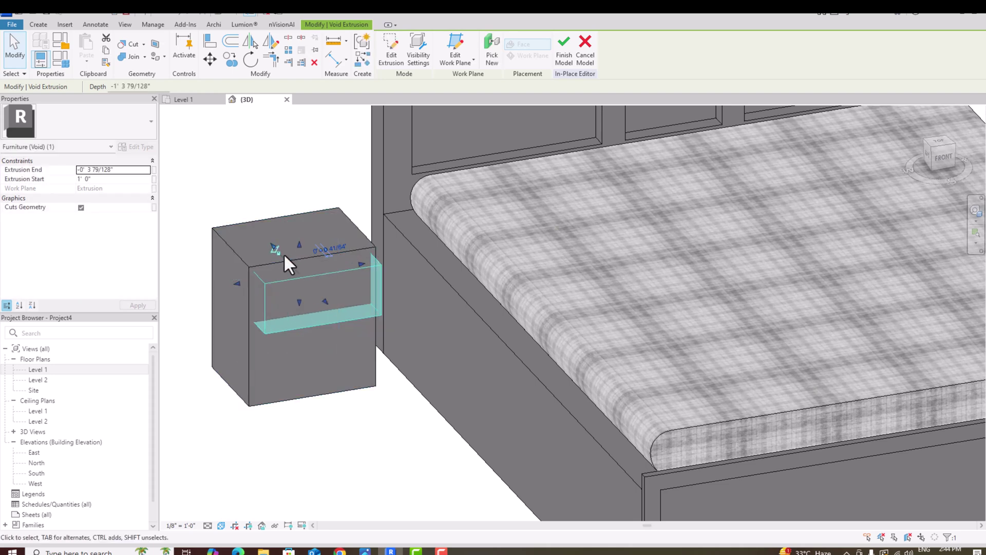
click(247, 162)
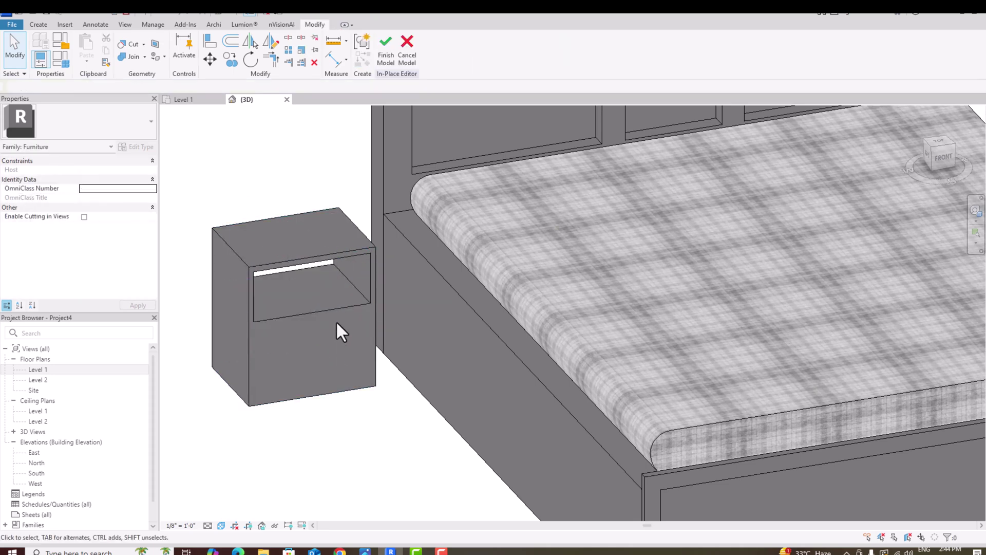
click(367, 552)
click(367, 552)
- In a wireframe left view, pull the void's rear end slightly forward to leave a thin back panel on the nightstand
click(307, 314)
click(271, 245)
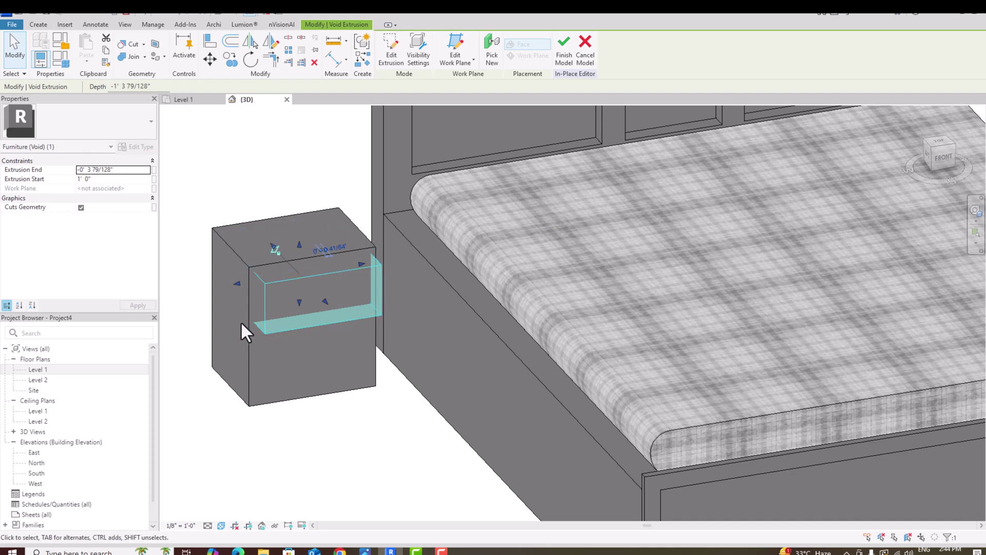
scroll(686, 285, down, 1)
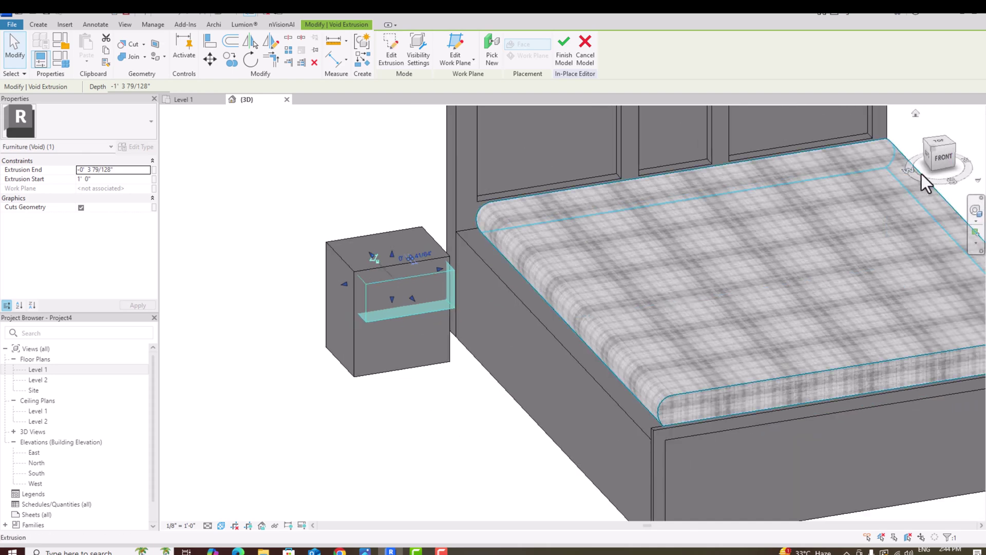
click(928, 155)
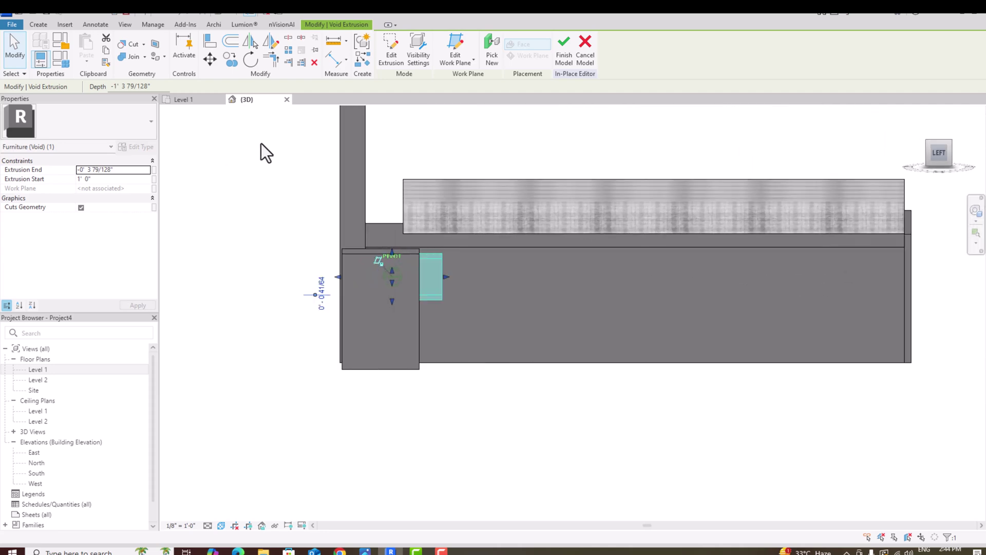
click(221, 525)
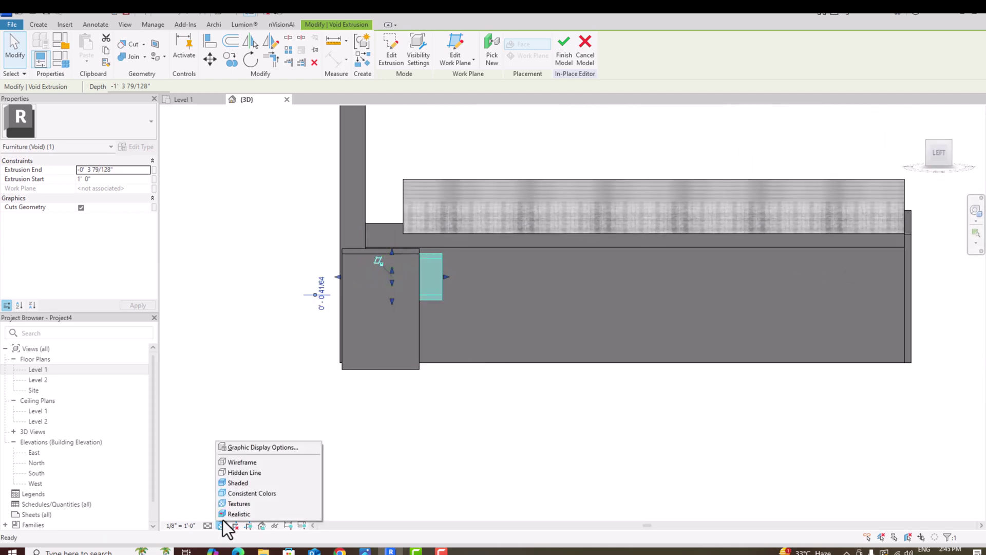
click(239, 462)
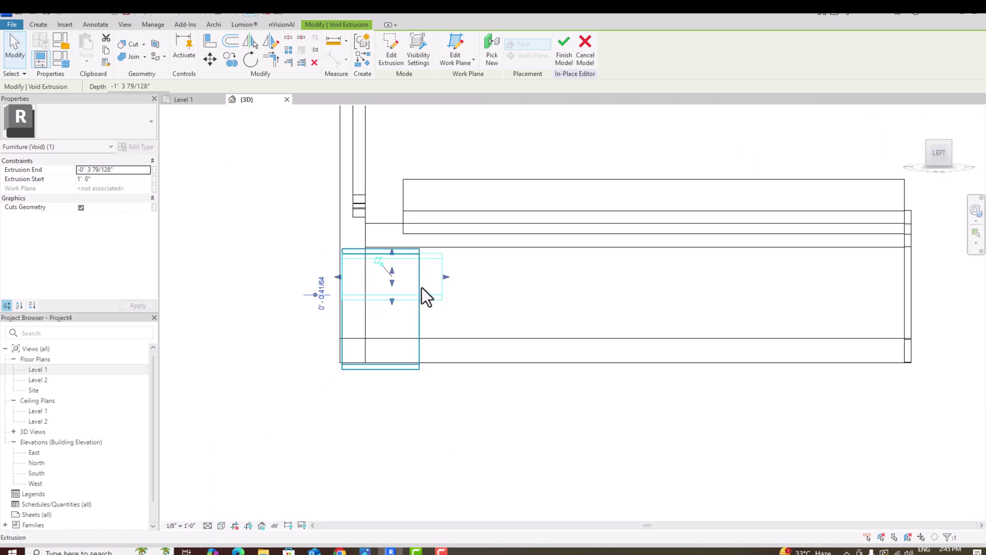
mouse_move(337, 280)
mouse_down()
mouse_move(351, 269)
mouse_move(338, 270)
mouse_up()
scroll(342, 281, up, 2)
click(288, 249)
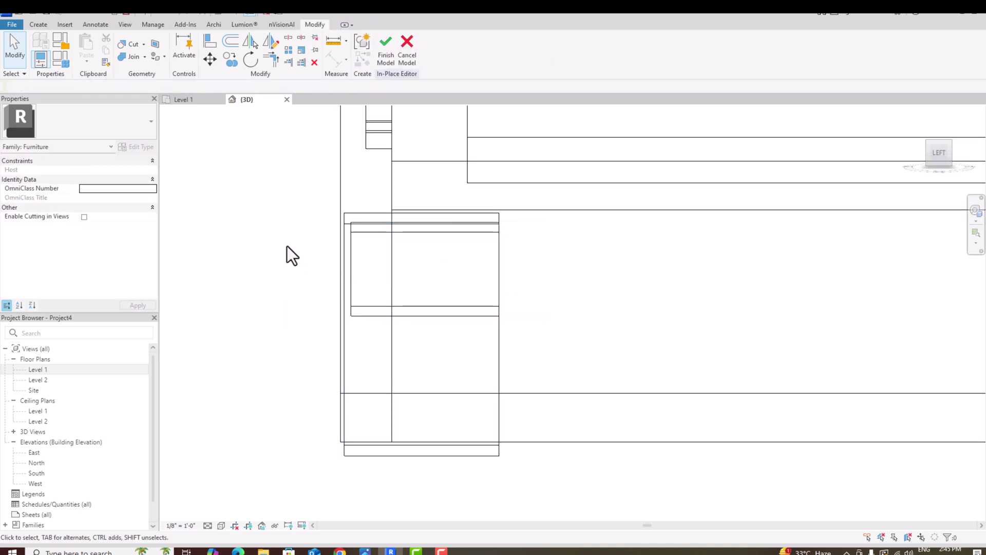
- Return to a corner view of the bed and nightstand and replace the wireframe display with a solid visual style
click(945, 153)
scroll(226, 363, down, 2)
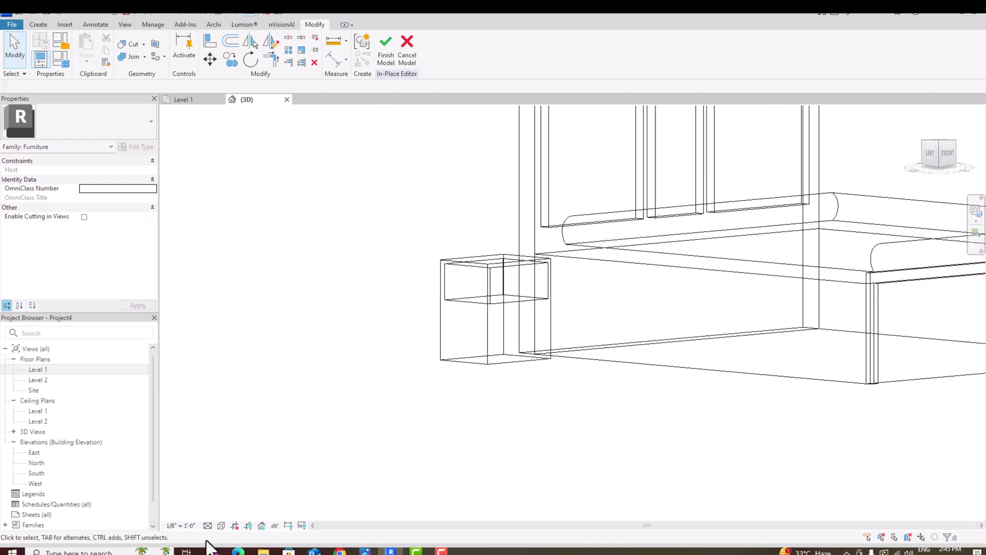
click(223, 525)
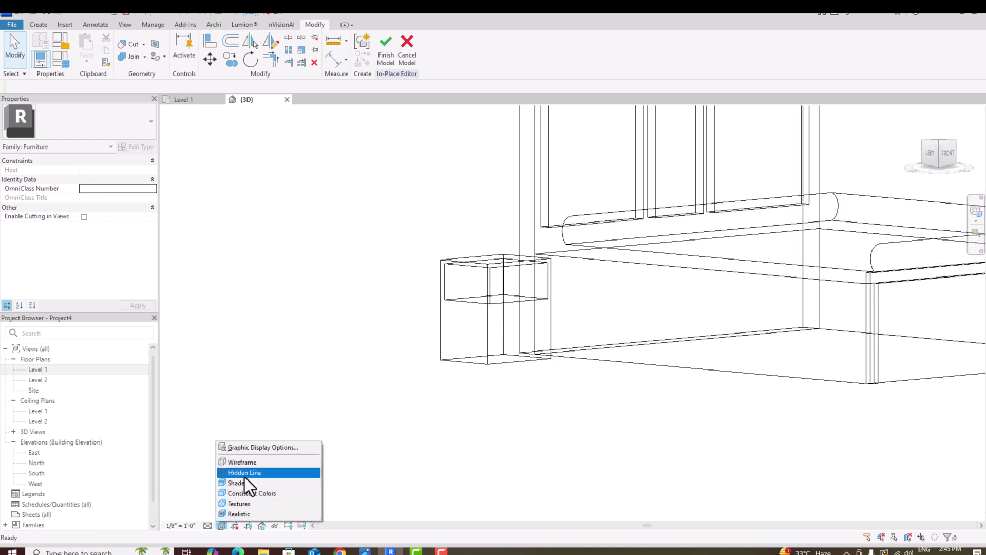
click(238, 513)
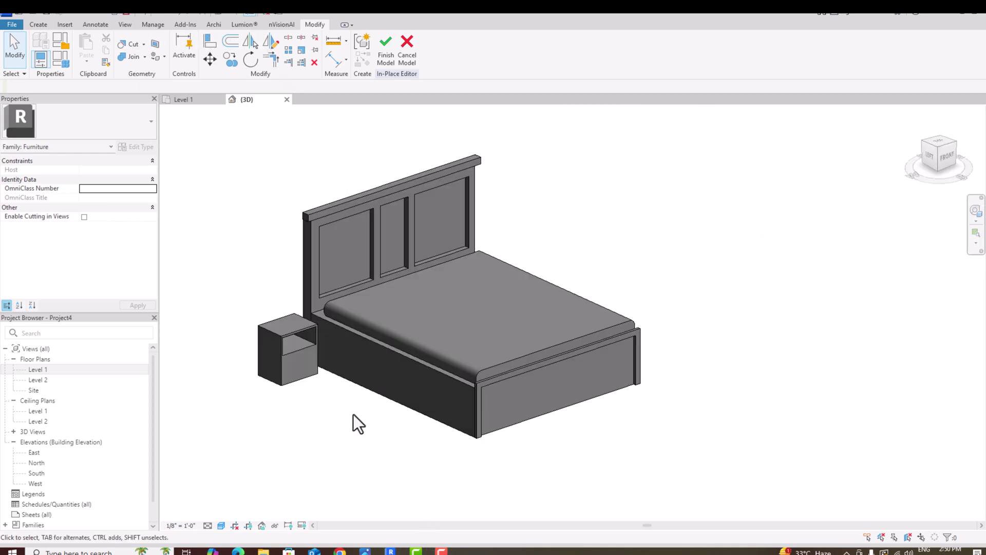
- In the Level 1 plan, copy the nightstand about 8' 1" horizontally to the opposite side of the headboard
double_click(48, 370)
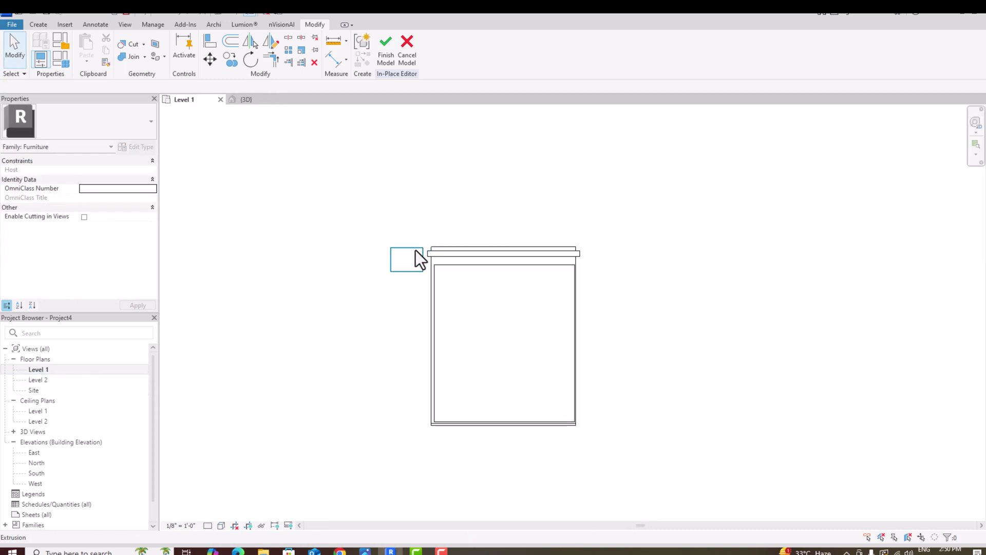
click(415, 252)
scroll(439, 219, up, 2)
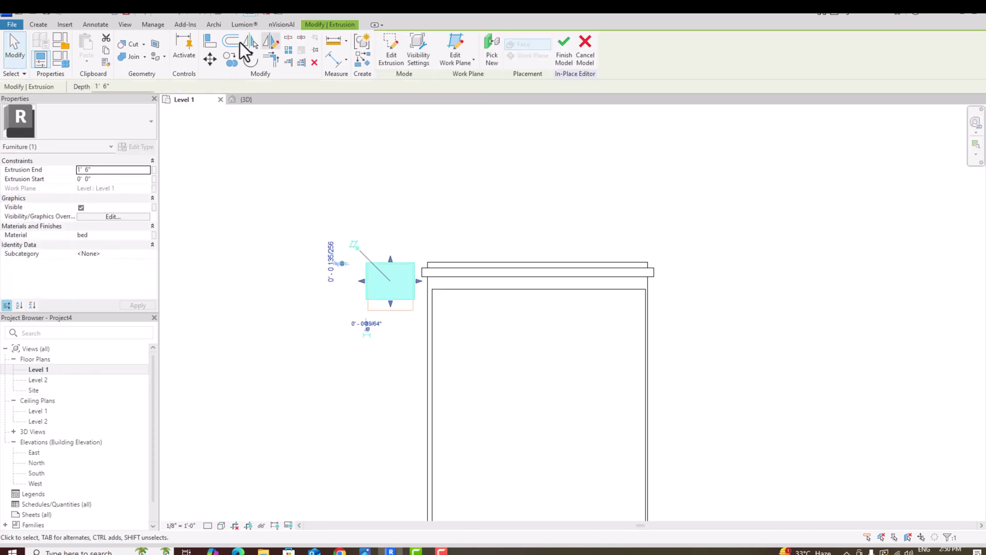
click(231, 60)
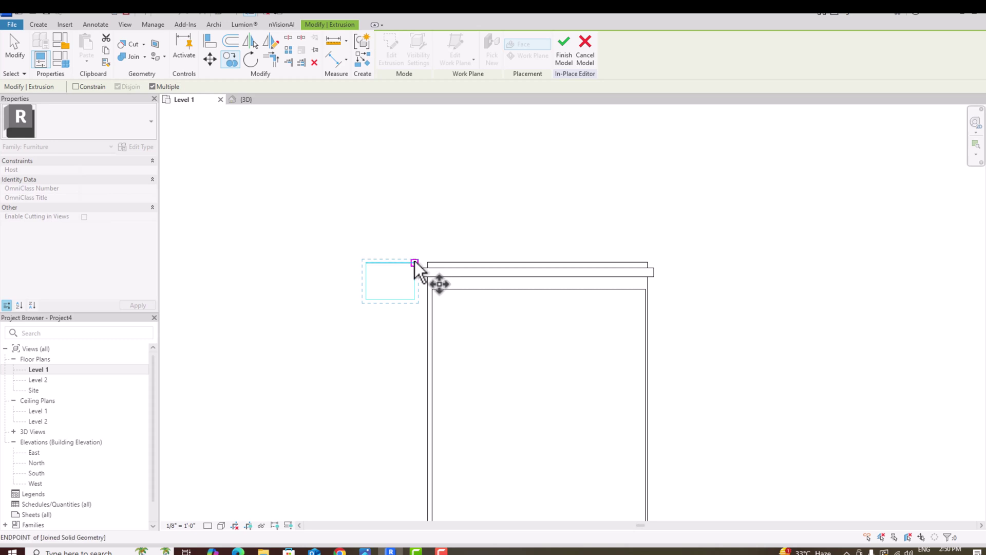
click(366, 263)
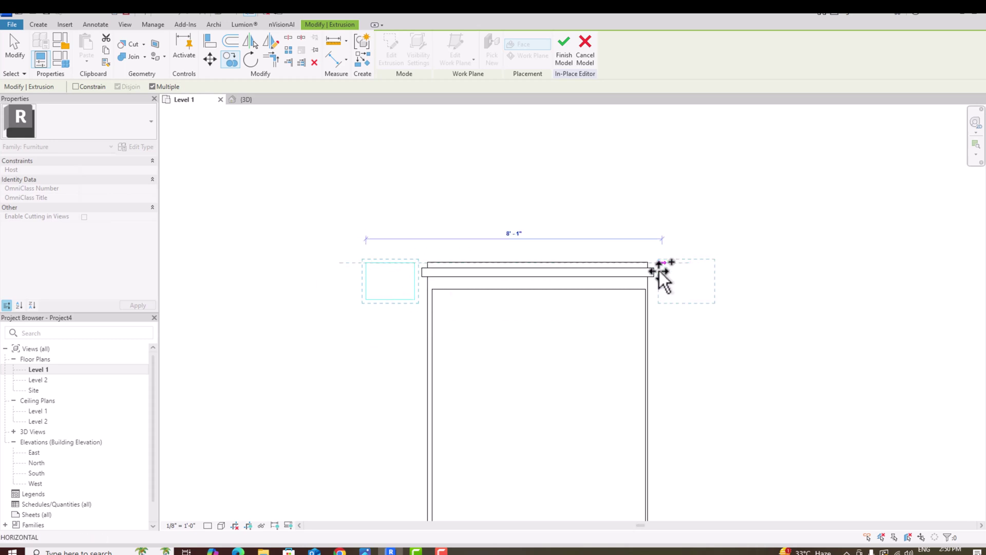
click(660, 270)
scroll(379, 161, down, 2)
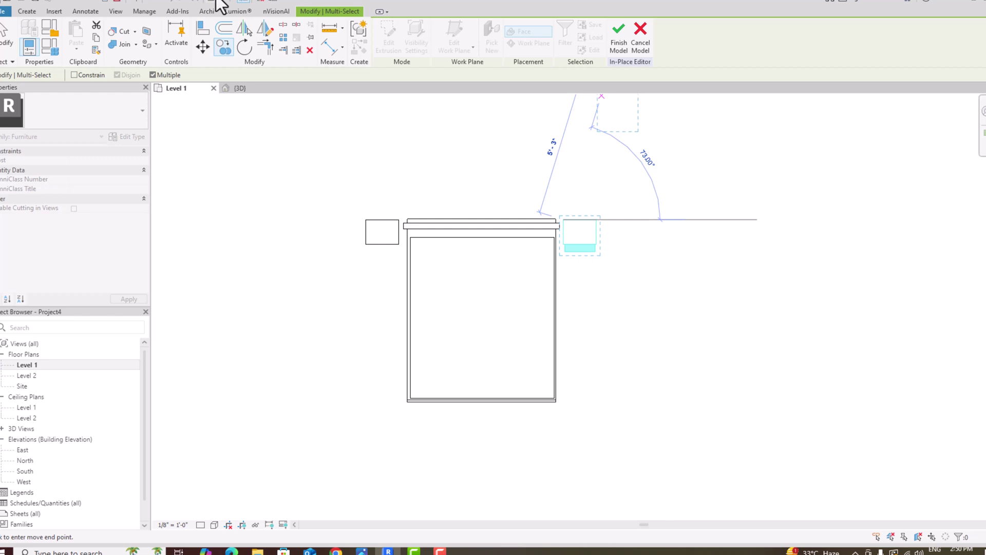
- Return to the default 3D view and finish the in-place bed model with both nightstands
click(216, 2)
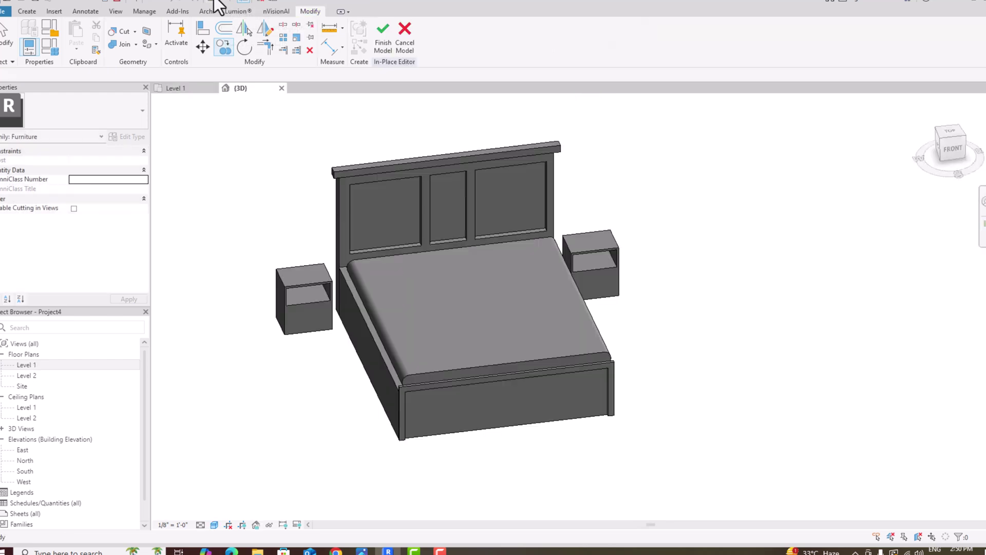
click(224, 47)
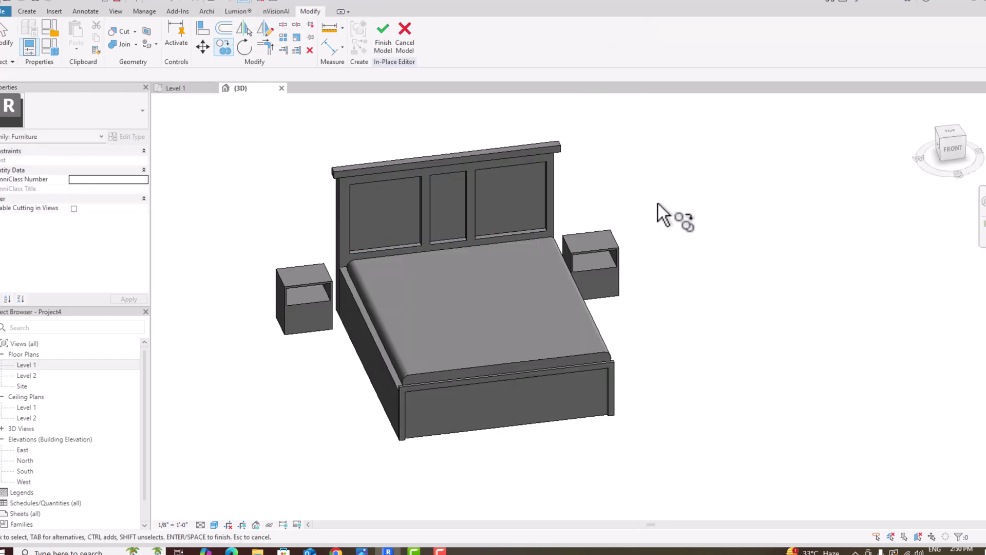
click(382, 37)
scroll(606, 341, up, 2)
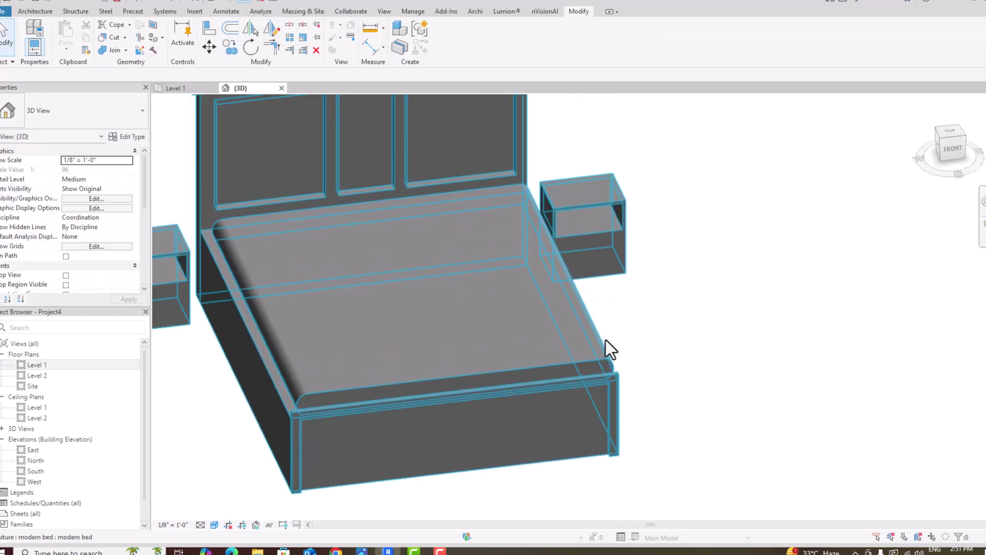
scroll(270, 219, down, 2)
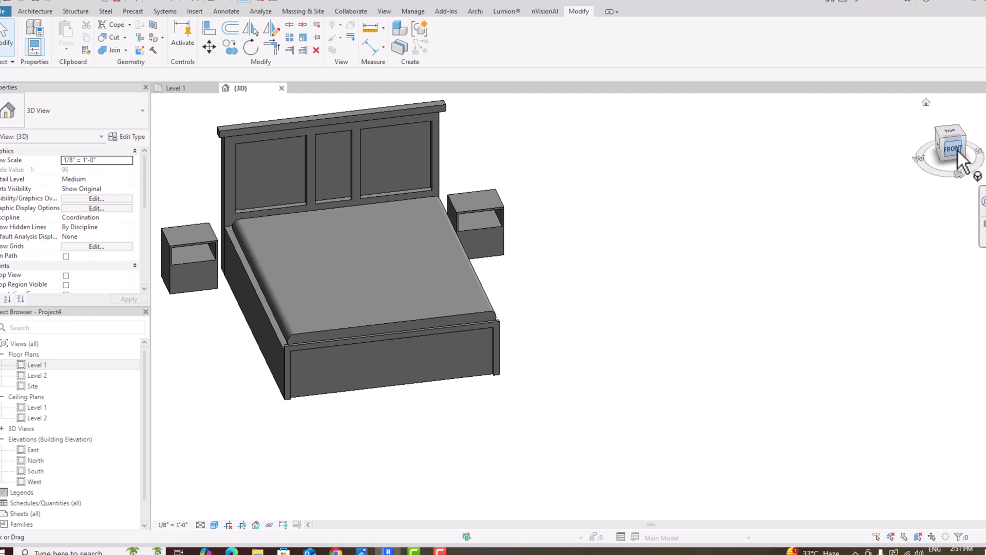
- Orbit the bed to a more frontal view and display it in the Realistic visual style
mouse_move(968, 149)
mouse_down()
mouse_move(947, 137)
mouse_move(810, 137)
mouse_move(951, 136)
mouse_move(163, 144)
mouse_move(953, 158)
mouse_up()
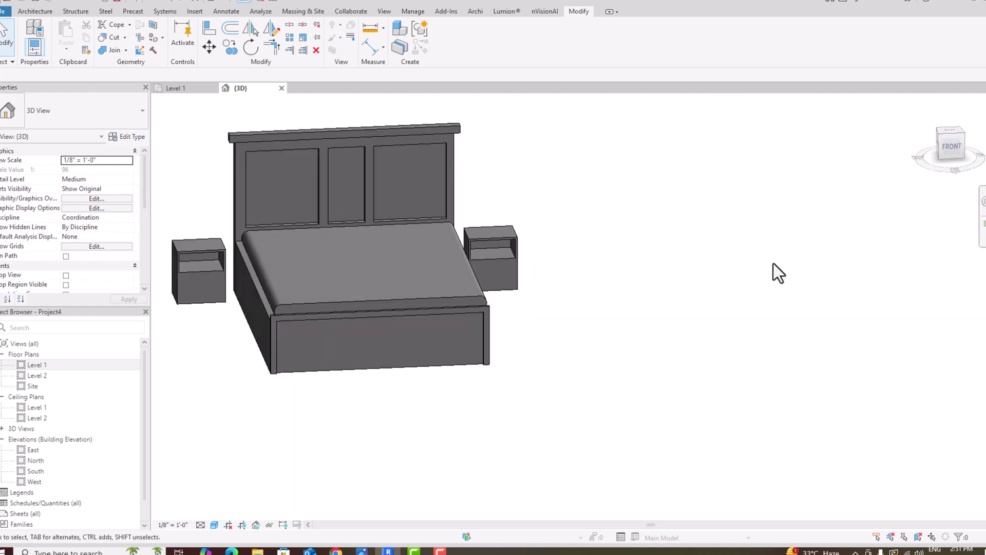
scroll(774, 263, down, 1)
click(211, 527)
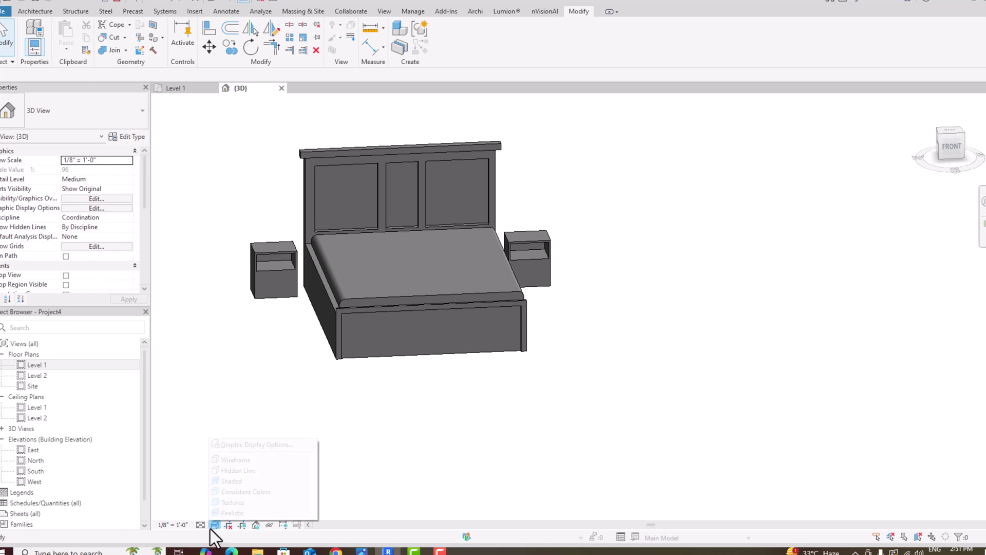
click(218, 515)
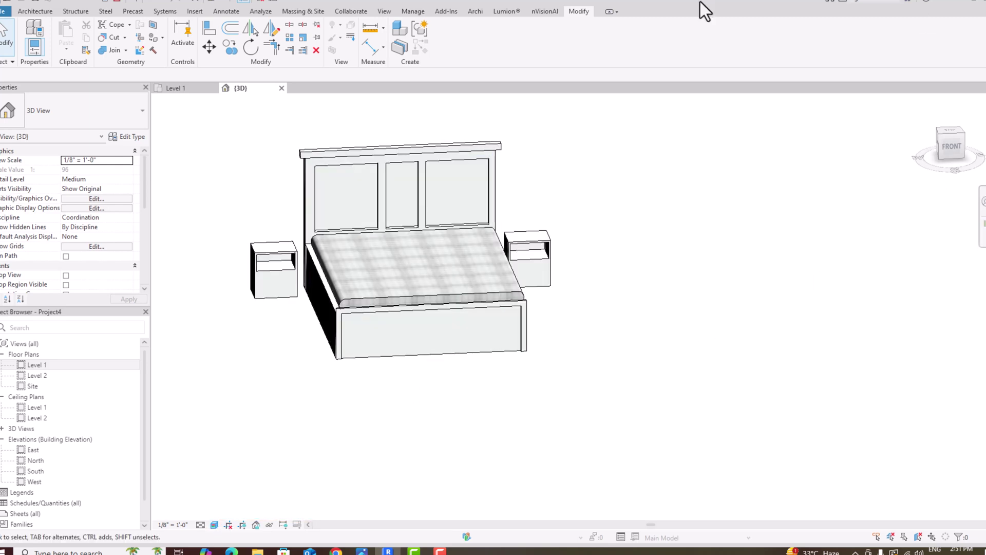
click(361, 244)
click(608, 400)
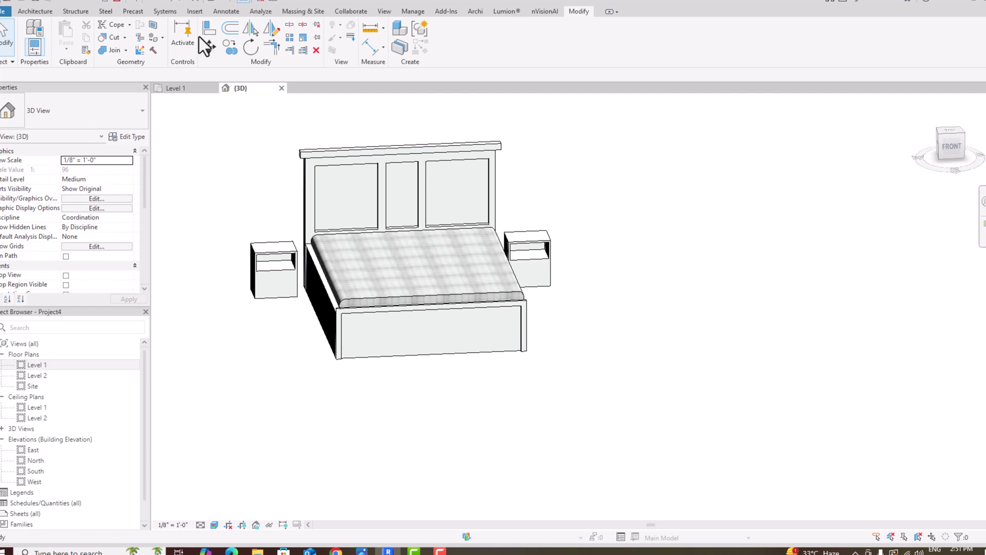
- Place a perspective camera in the Level 1 plan, looking from beyond the bed's foot on the right toward the headboard's left end
double_click(48, 365)
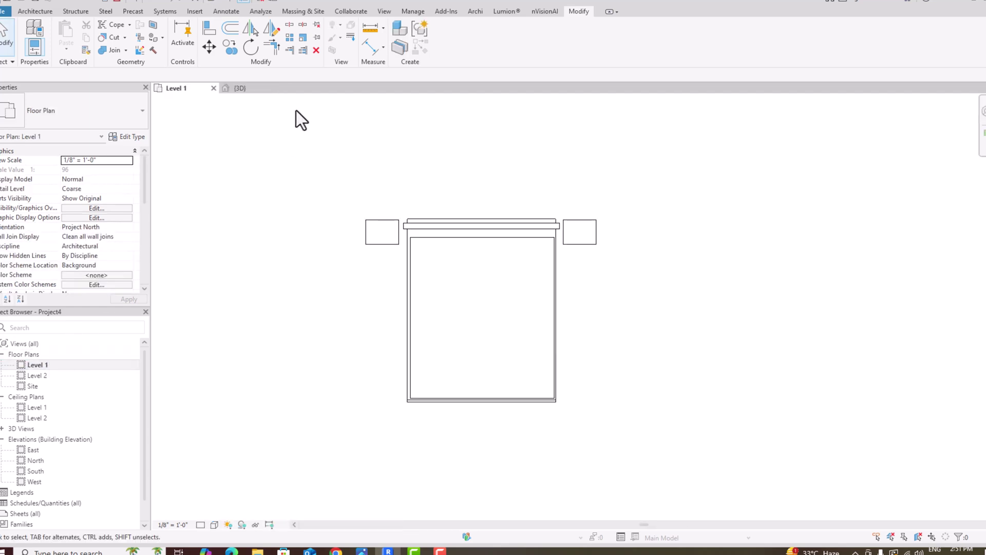
click(212, 1)
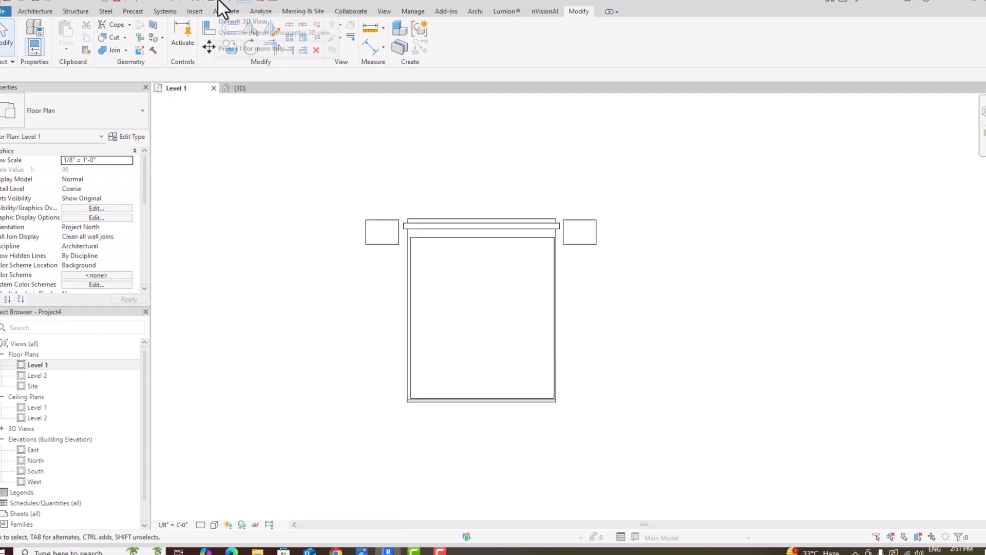
click(226, 22)
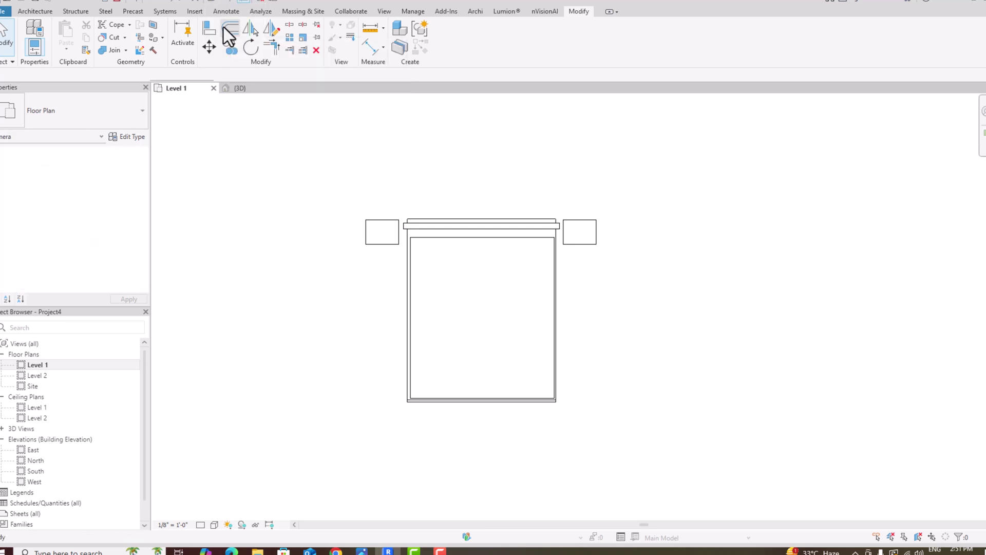
scroll(295, 176, down, 2)
scroll(295, 176, down, 1)
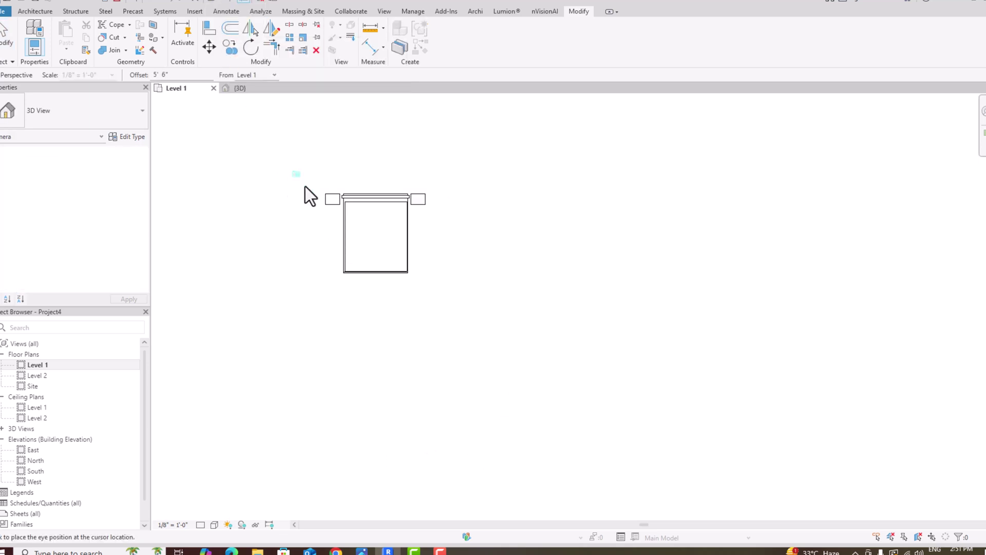
click(463, 393)
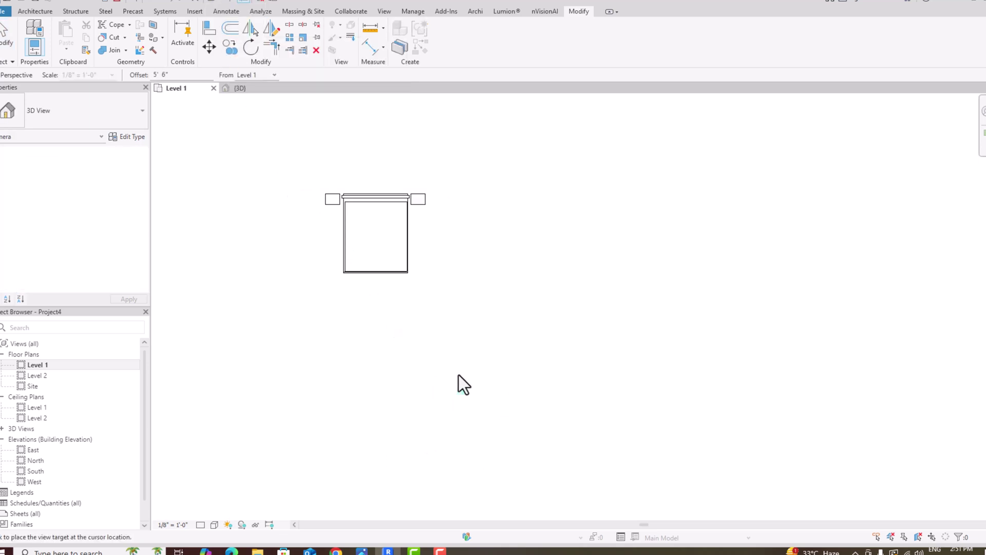
click(342, 171)
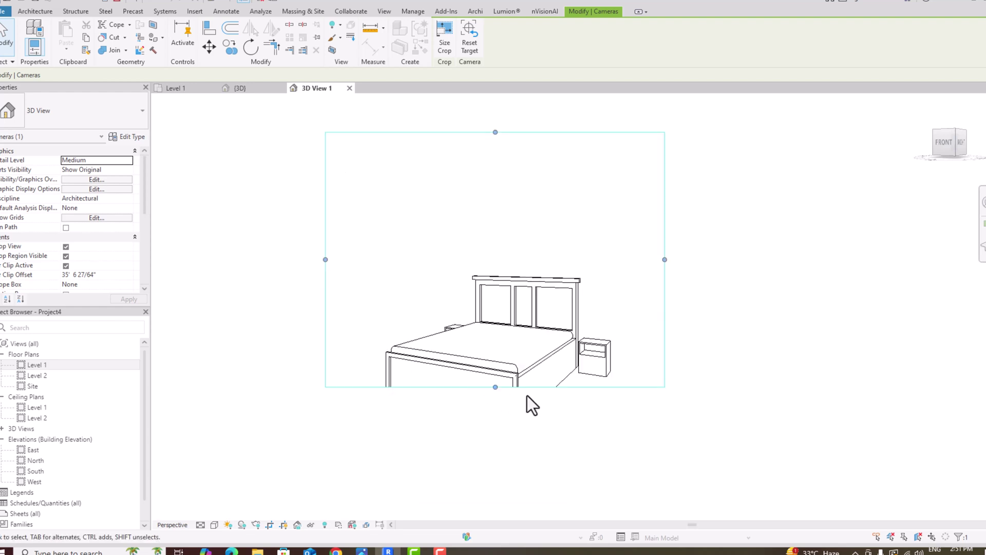
- Extend the camera view's crop region downward to include the whole bed and set the visual style to Realistic
drag(495, 390, 509, 455)
click(213, 525)
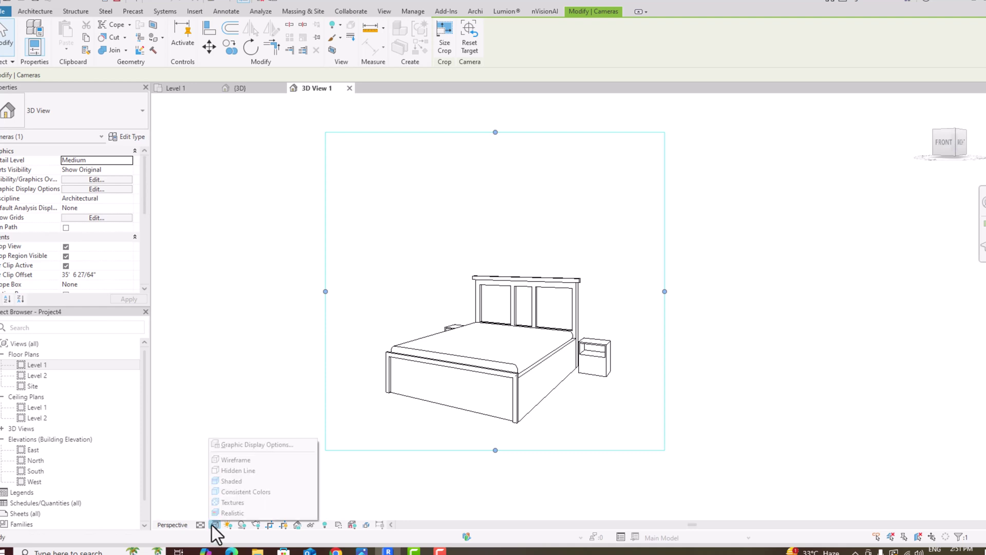
click(223, 516)
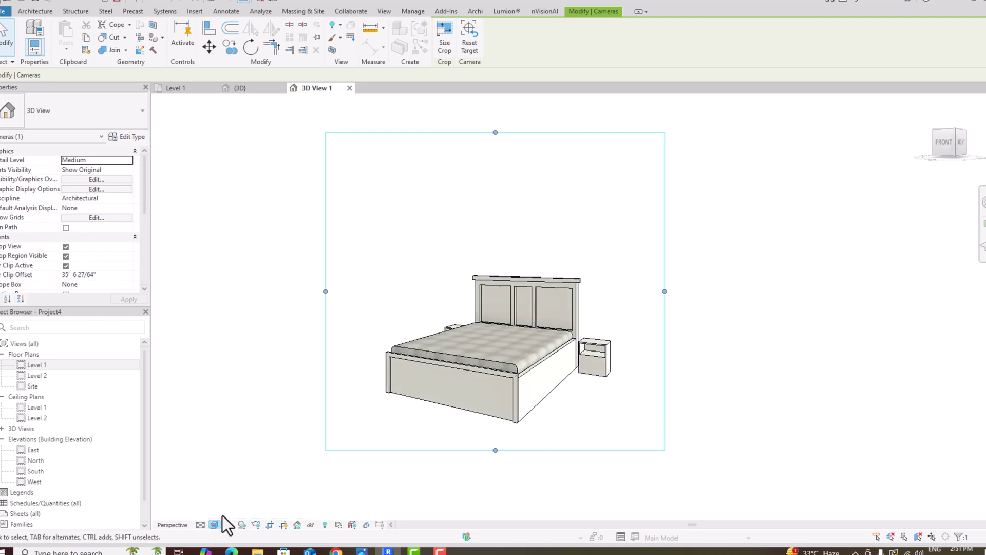
- Render the bed's camera view at Medium quality and inspect the rendered image up close
click(254, 524)
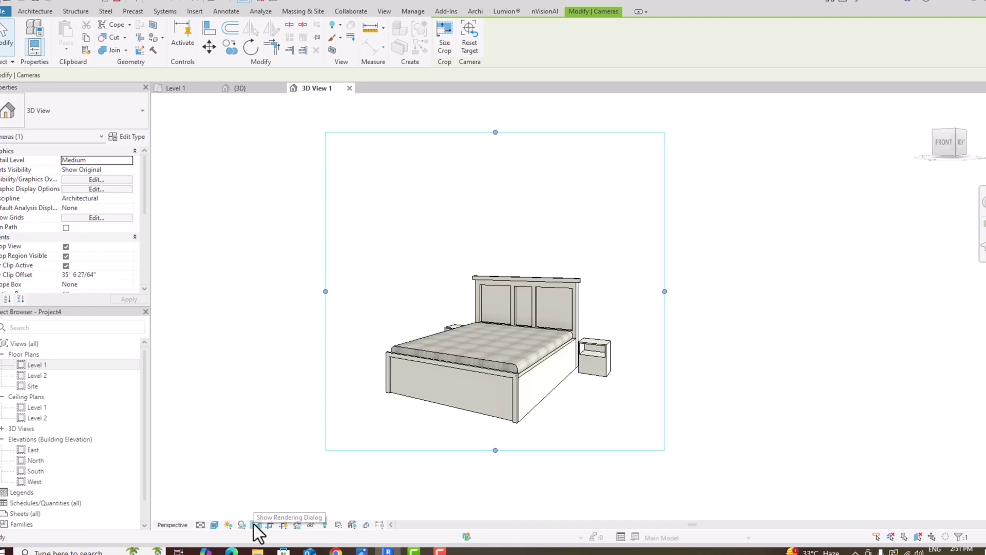
click(70, 45)
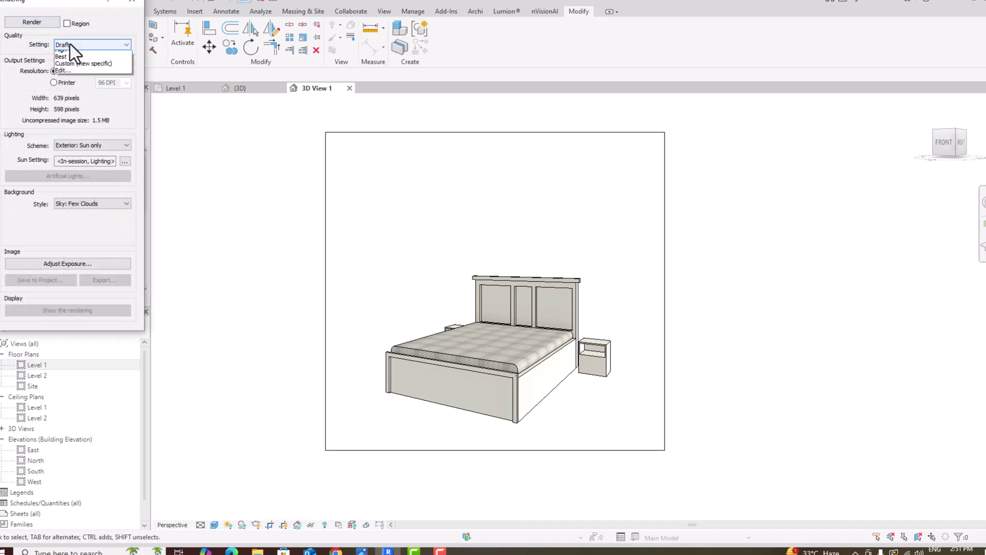
click(72, 63)
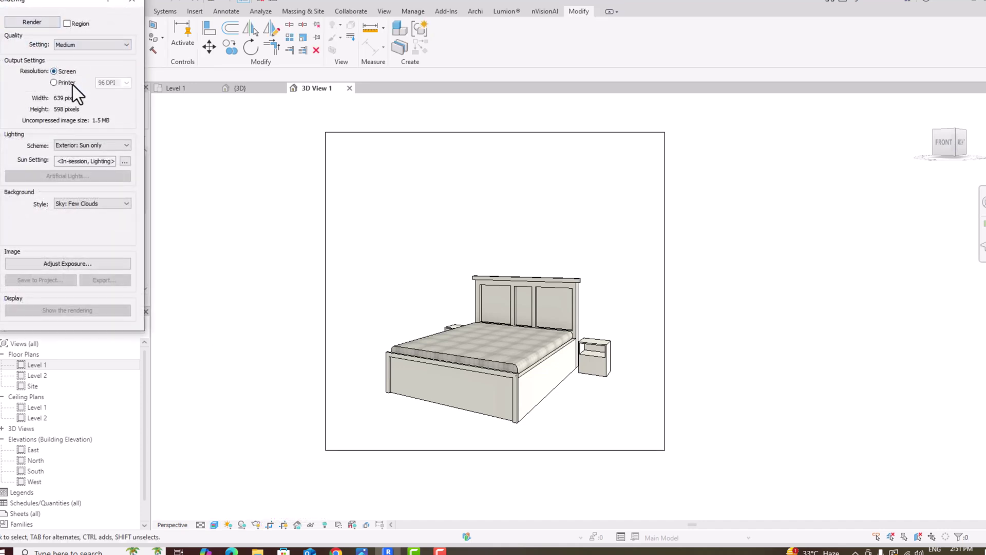
click(42, 23)
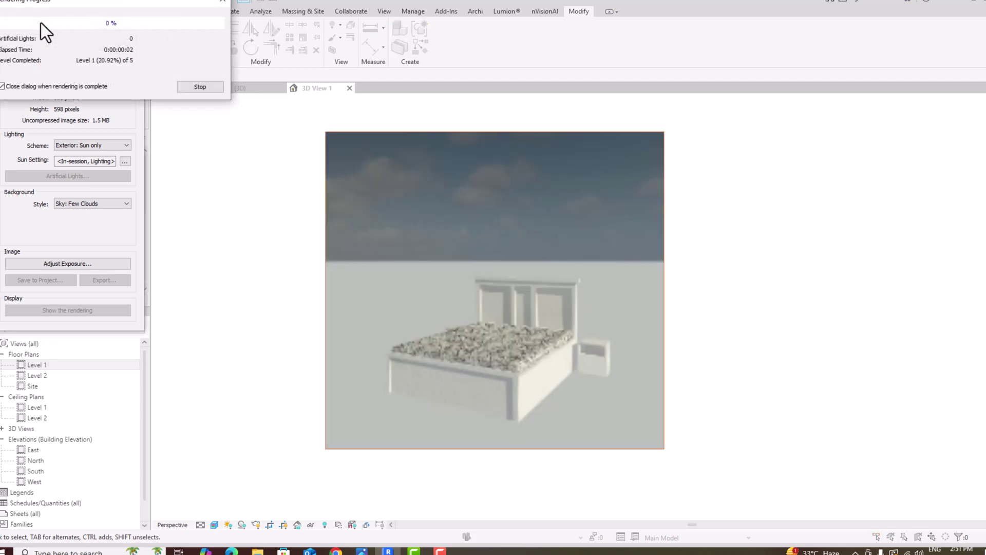
scroll(617, 422, up, 2)
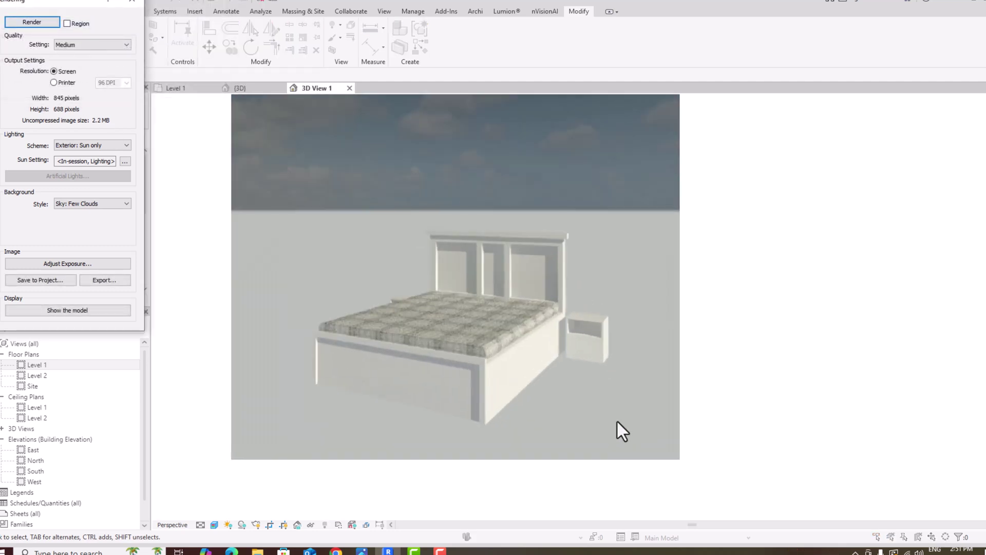